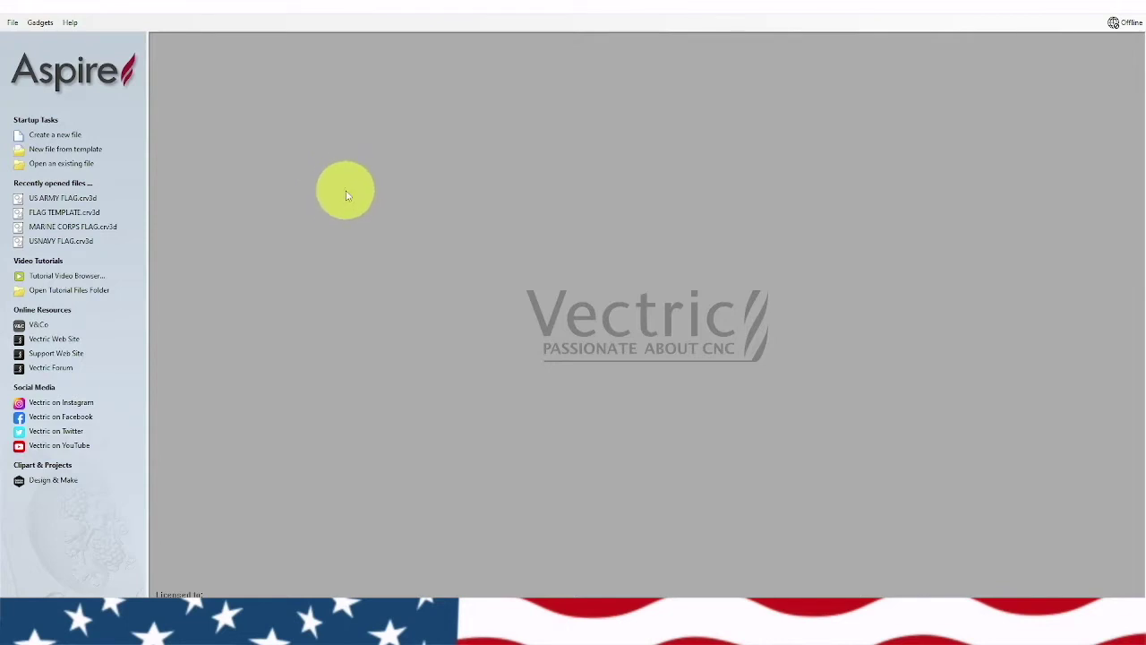
- Create a new single-sided job 16 inches wide, 10 inches high and 0.75 inches thick
left_click(61, 136)
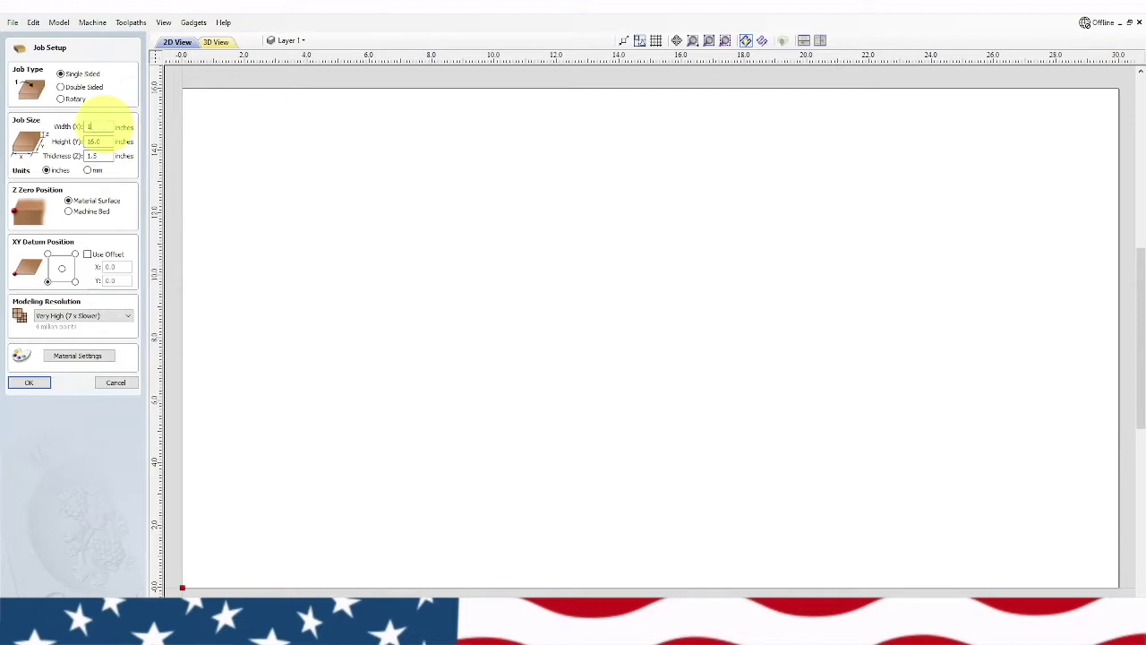
type("16")
key("Tab")
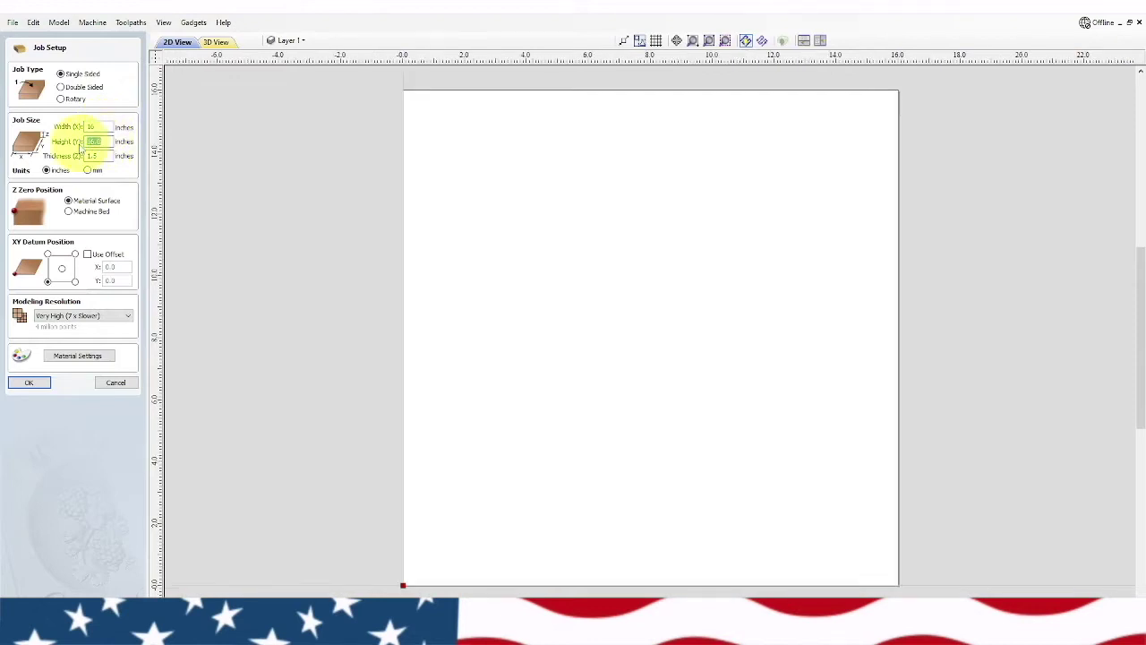
type("10")
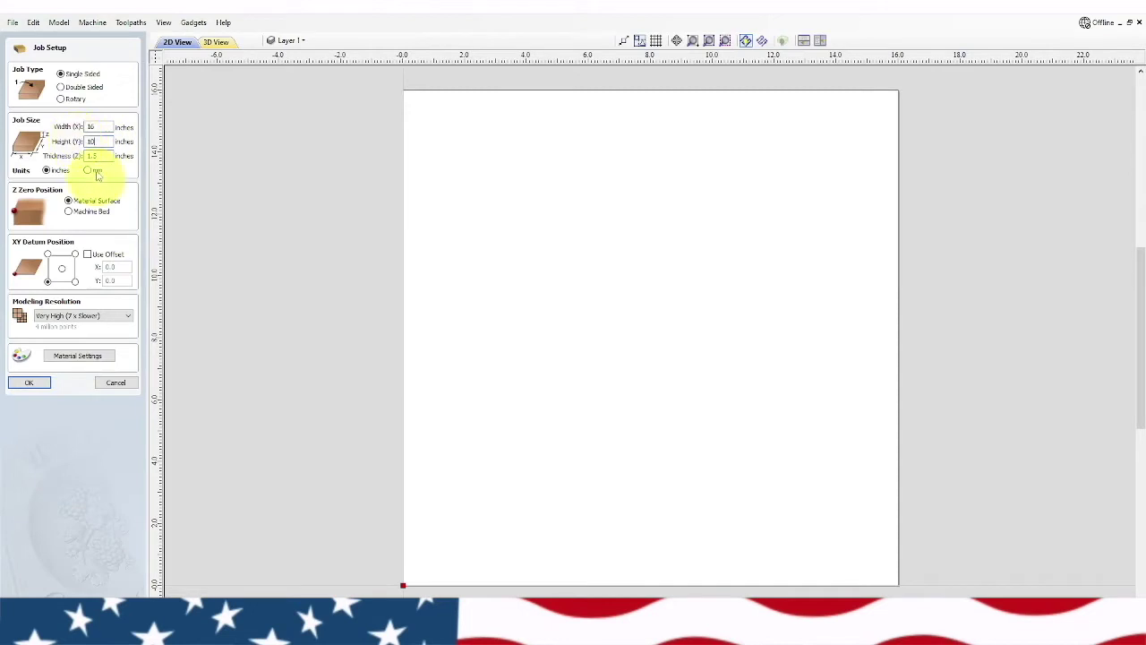
left_click(101, 156)
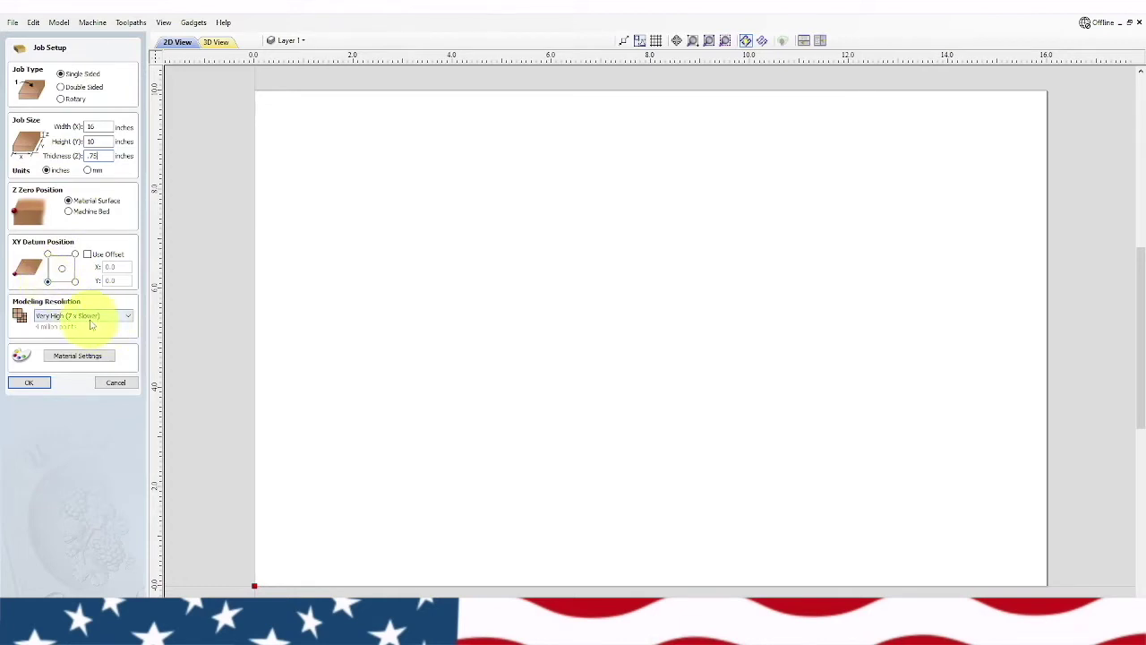
left_click(42, 383)
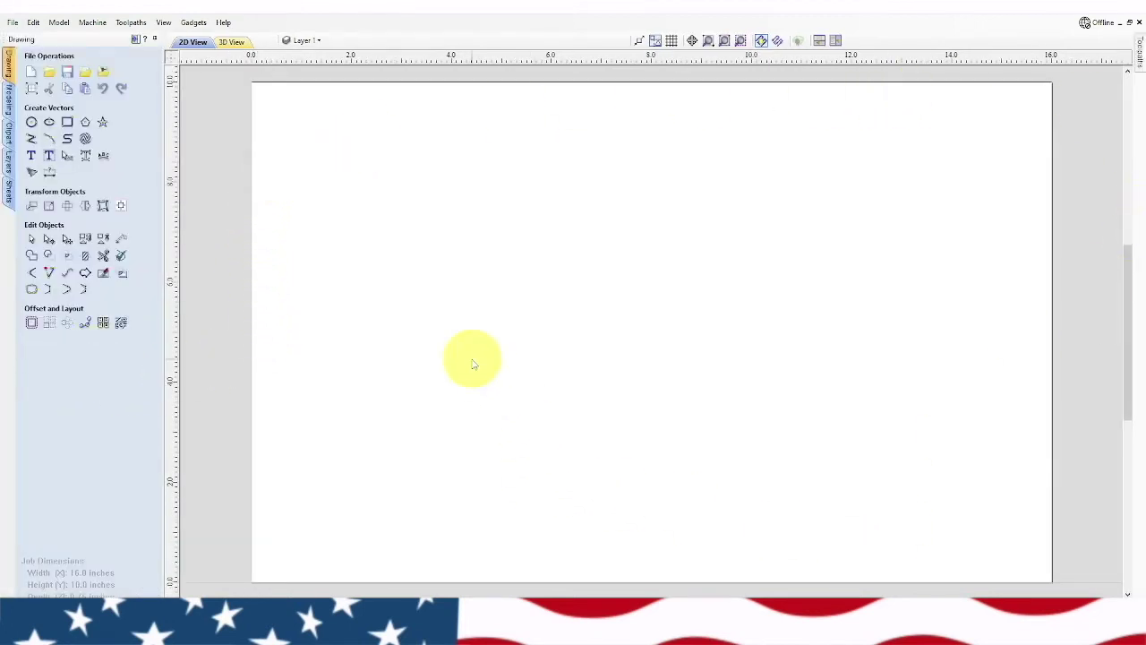
- Insert Panel23-ii from the Panels & Shields clipart and enlarge it about its centre to about 15.5 inches wide
left_click(9, 136)
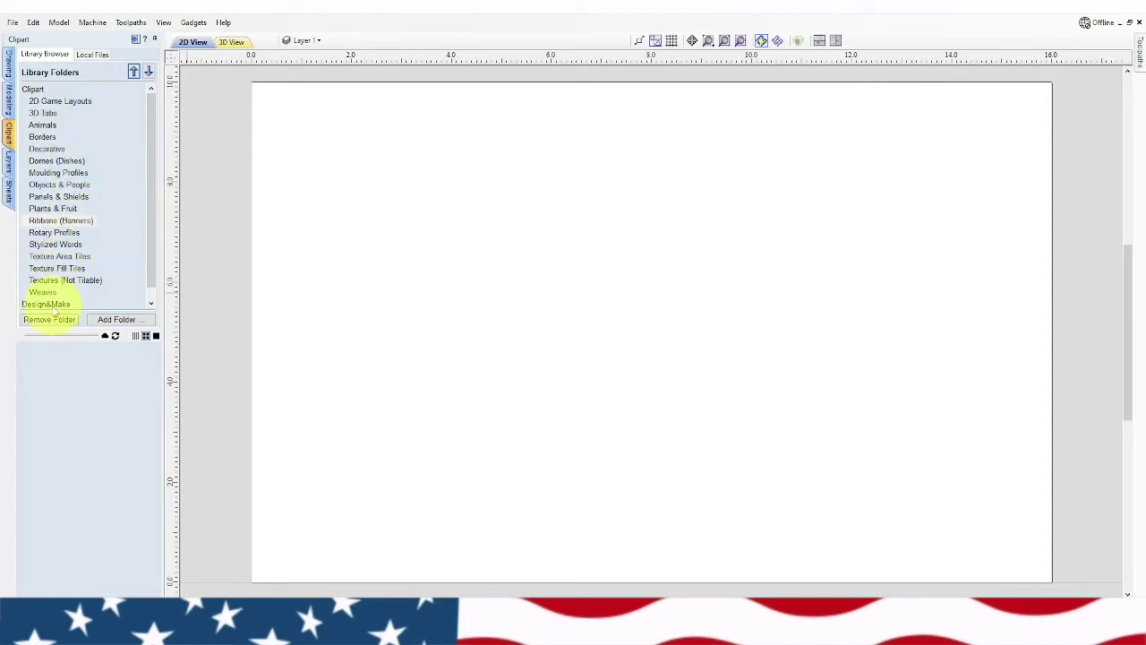
left_click(69, 198)
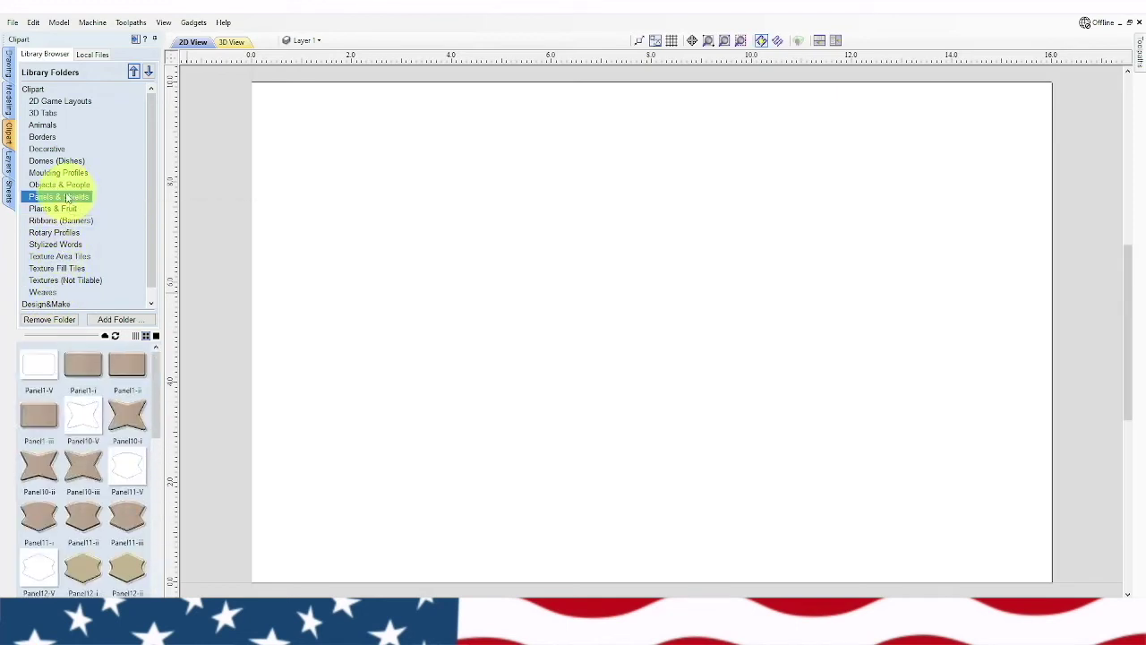
scroll(109, 382, "down", 5)
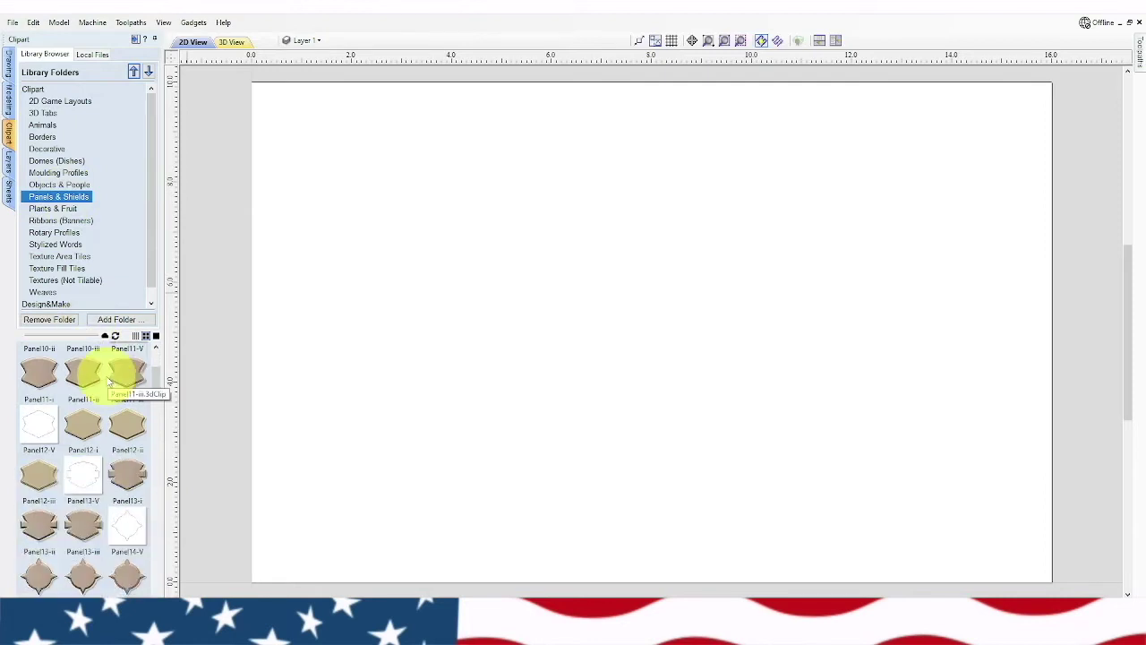
scroll(106, 380, "down", 8)
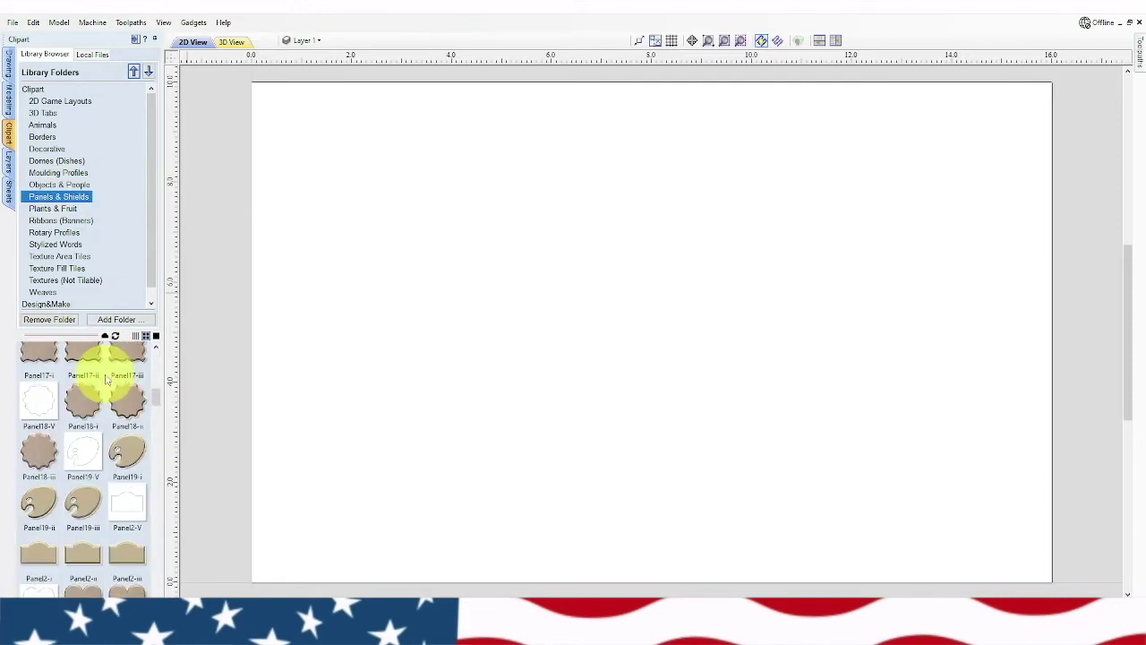
scroll(104, 379, "down", 4)
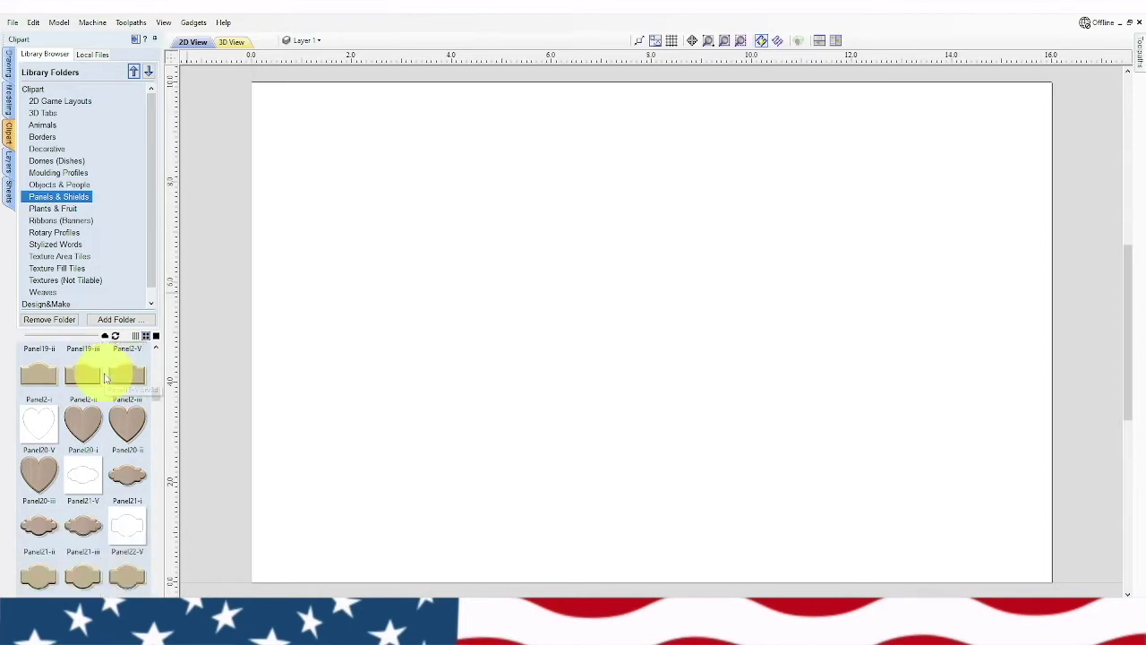
scroll(105, 378, "down", 8)
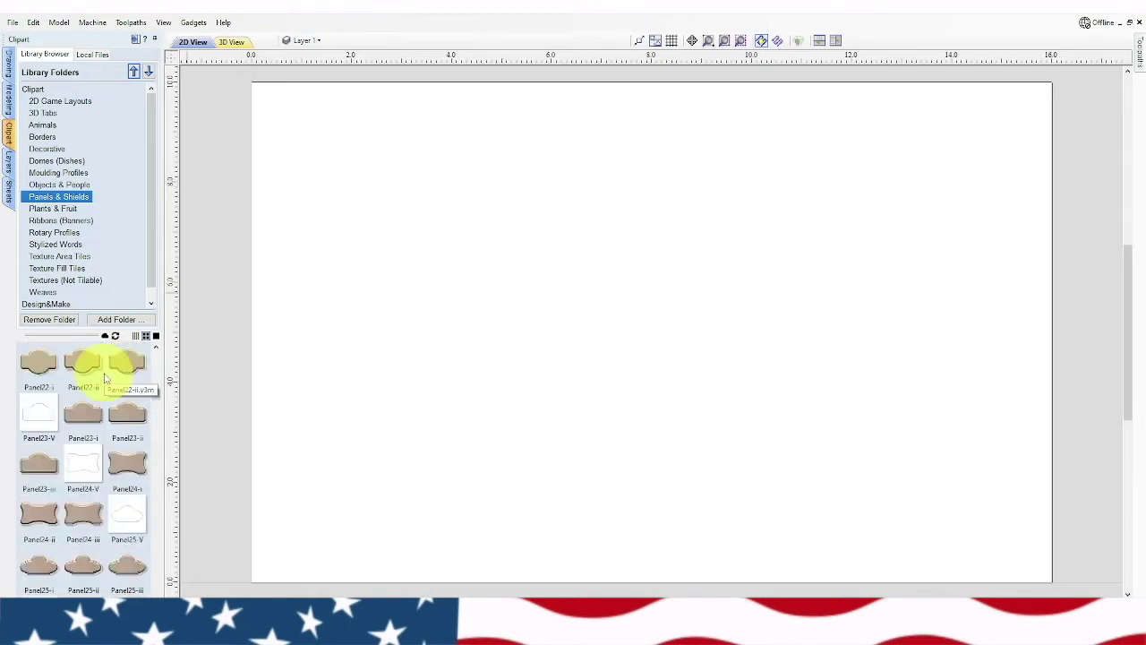
scroll(105, 378, "down", 5)
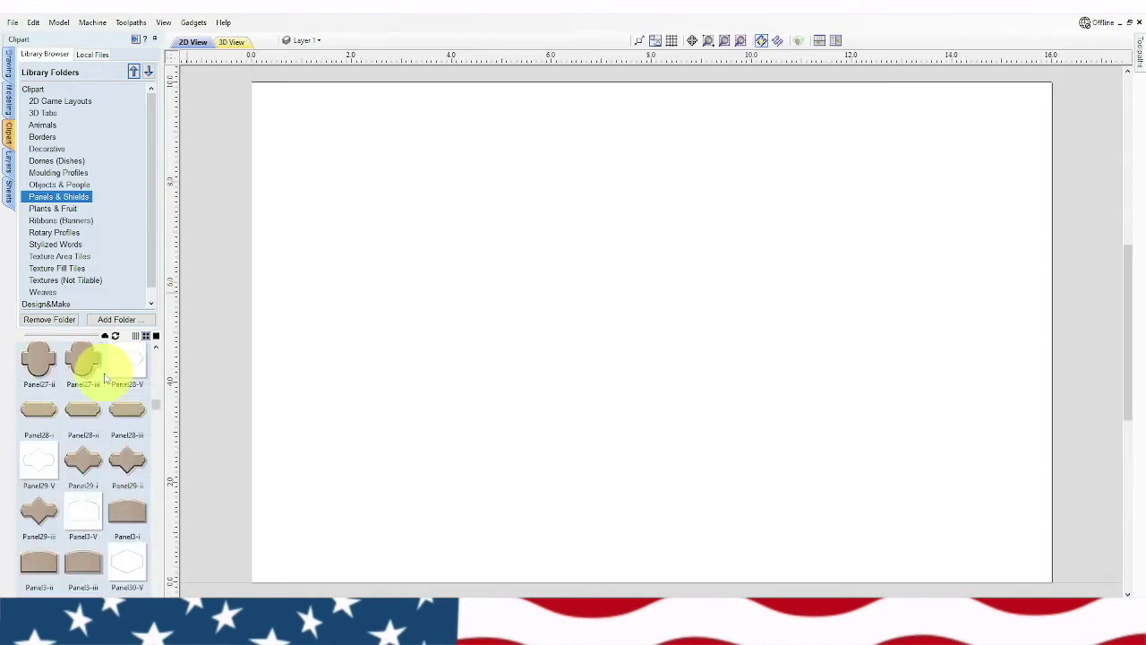
scroll(105, 378, "down", 5)
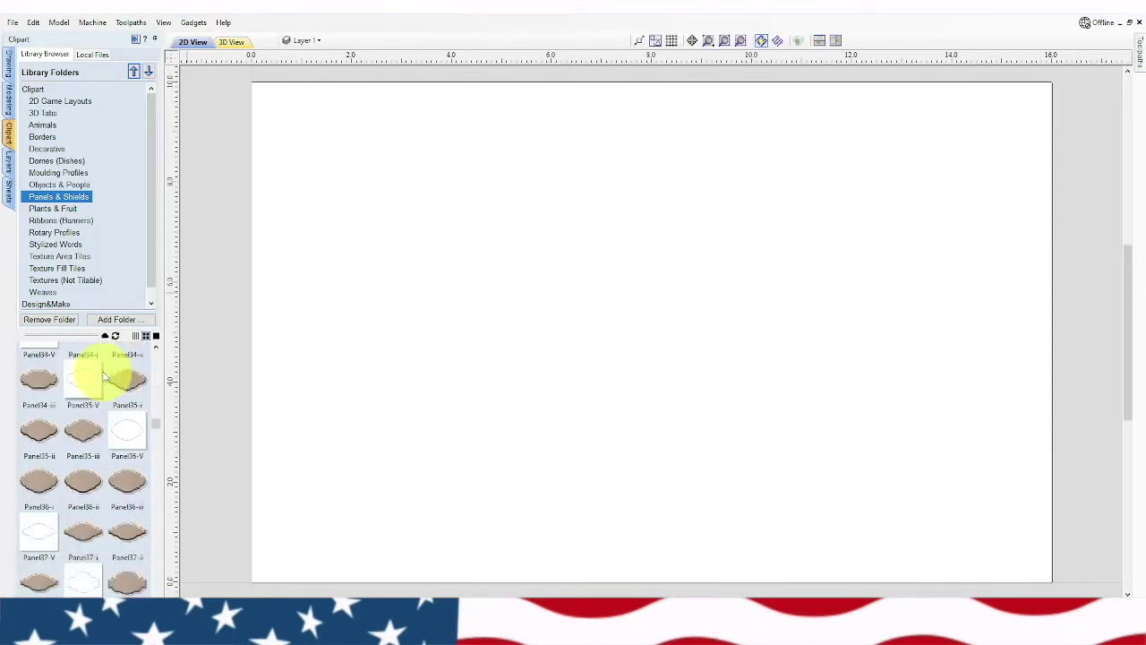
scroll(105, 378, "down", 2)
scroll(105, 379, "up", 10)
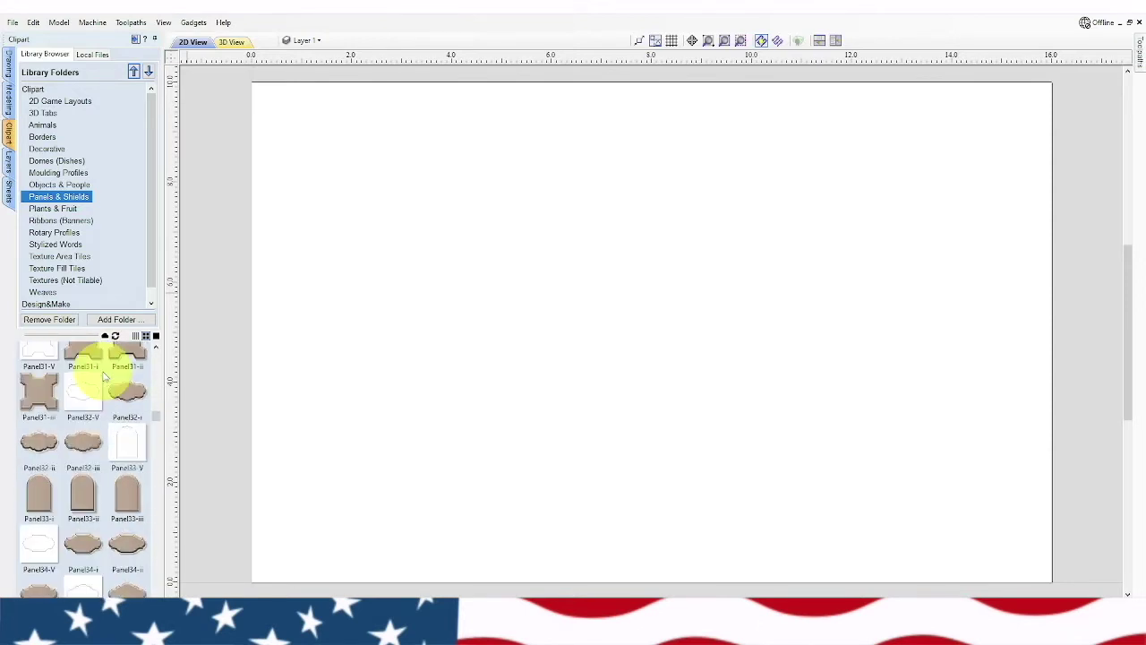
scroll(105, 378, "up", 8)
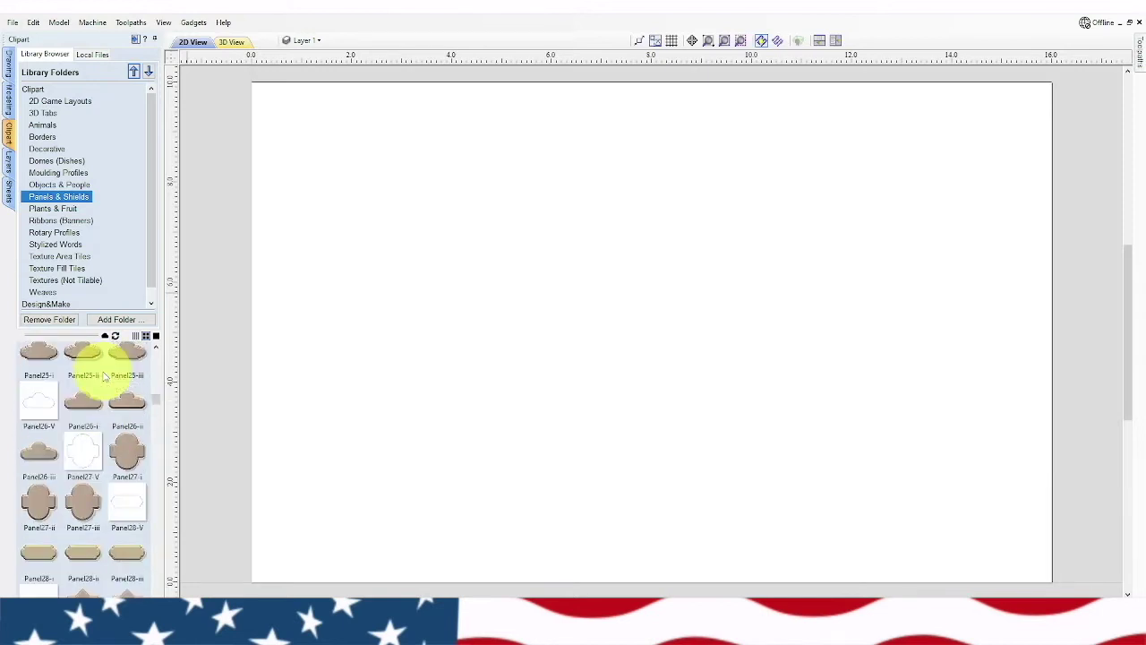
scroll(105, 379, "up", 2)
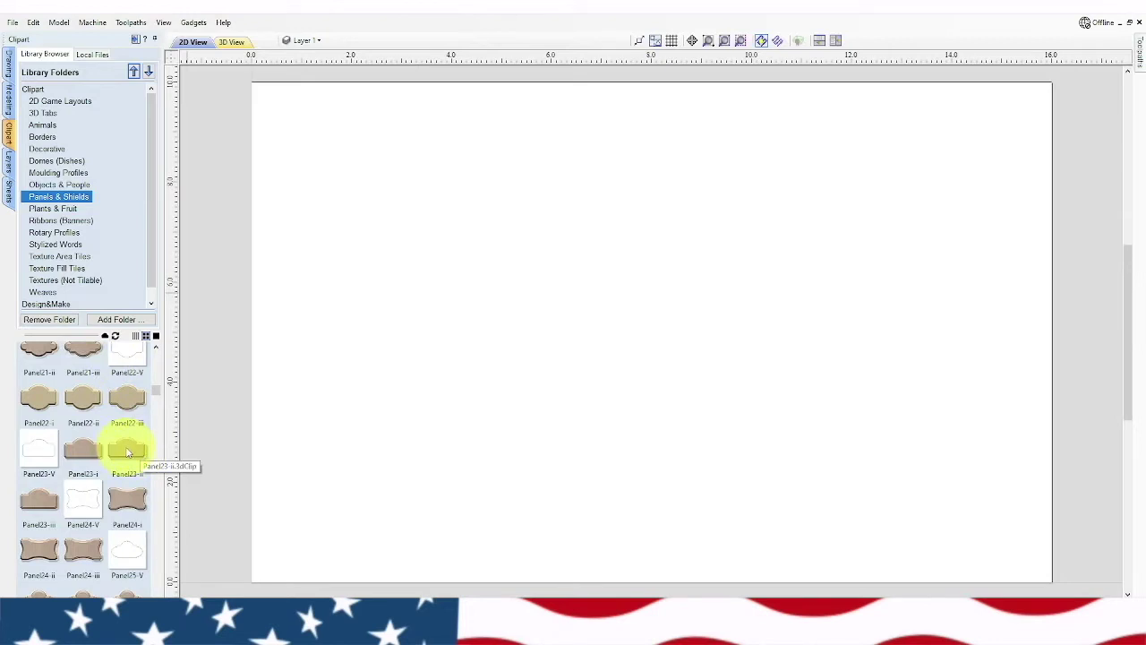
double_click(127, 451)
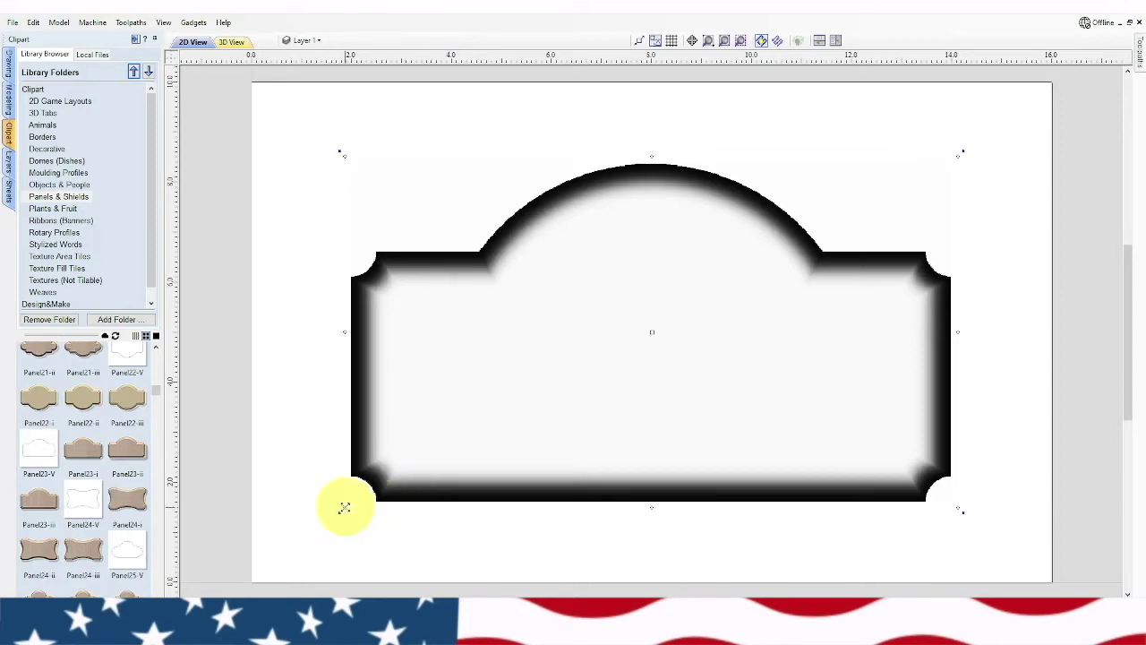
left_click_drag(344, 507, 287, 545)
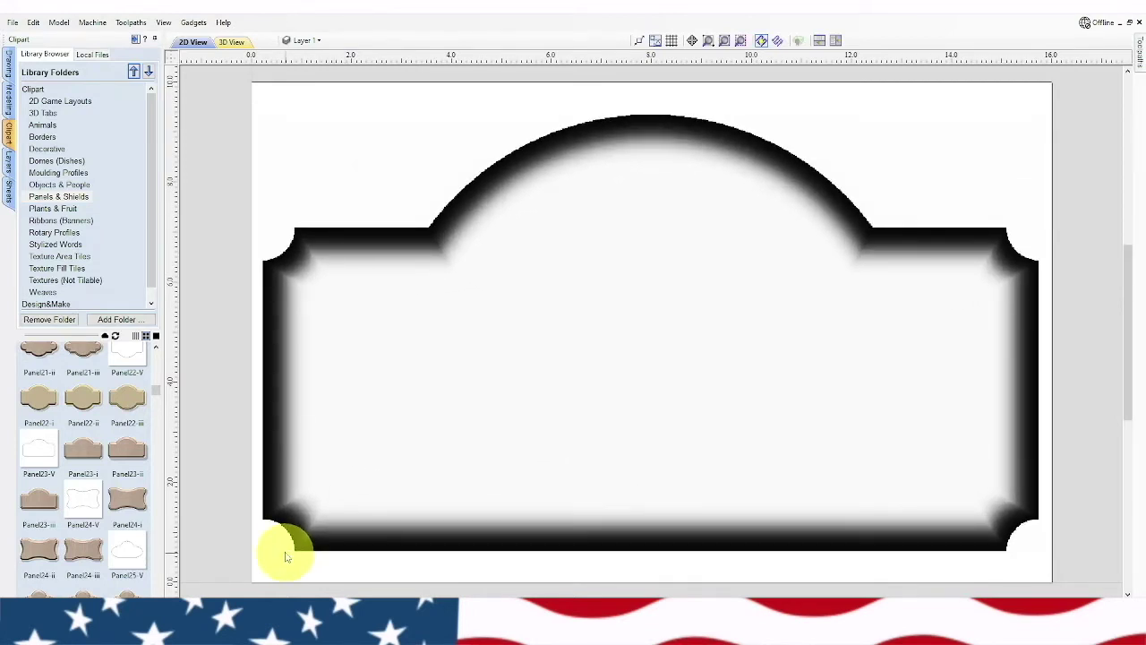
left_click(364, 163)
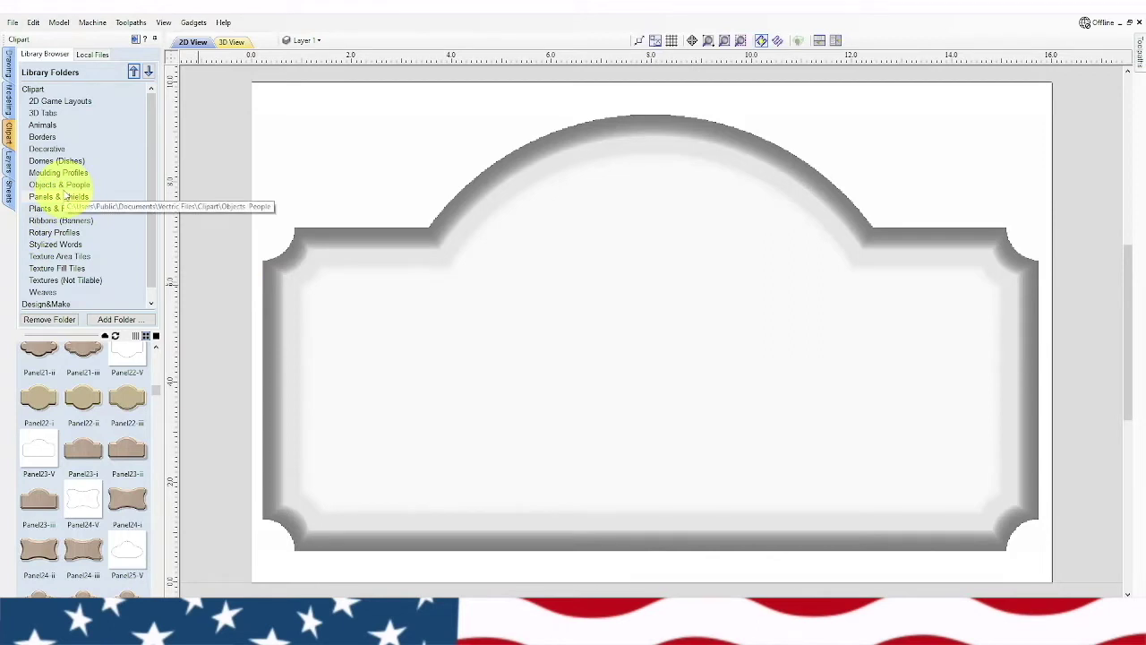
- Insert Leaping_Bass-50078-A from the Animals clipart and rotate it clockwise so its head faces left, slightly above the panel's centre
left_click(42, 124)
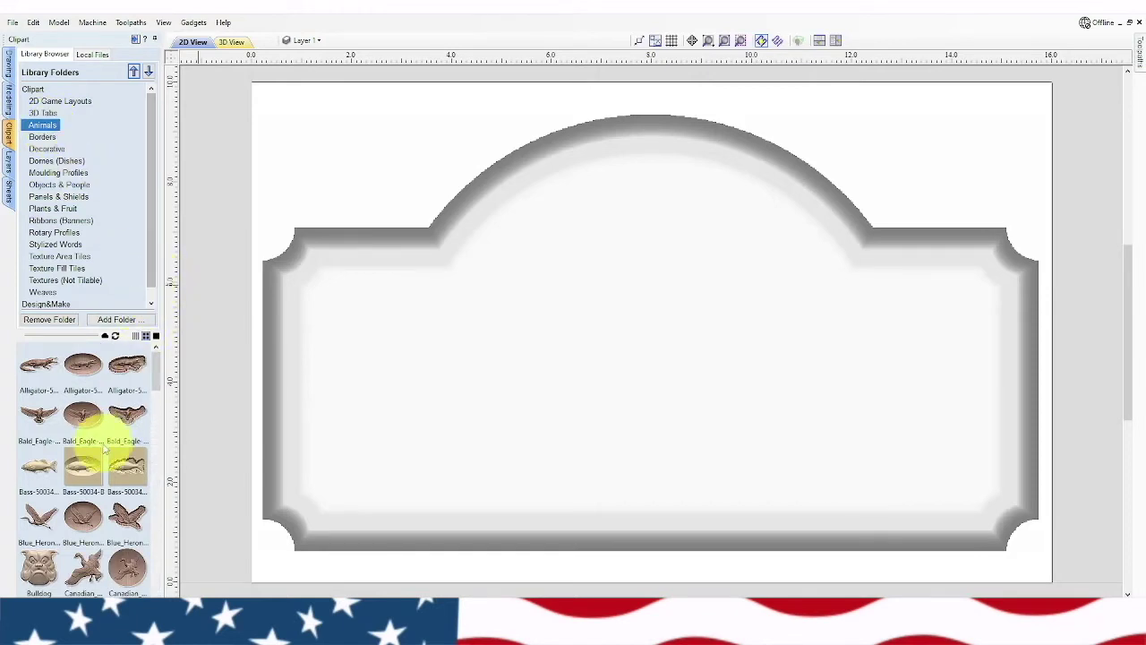
scroll(100, 451, "down", 2)
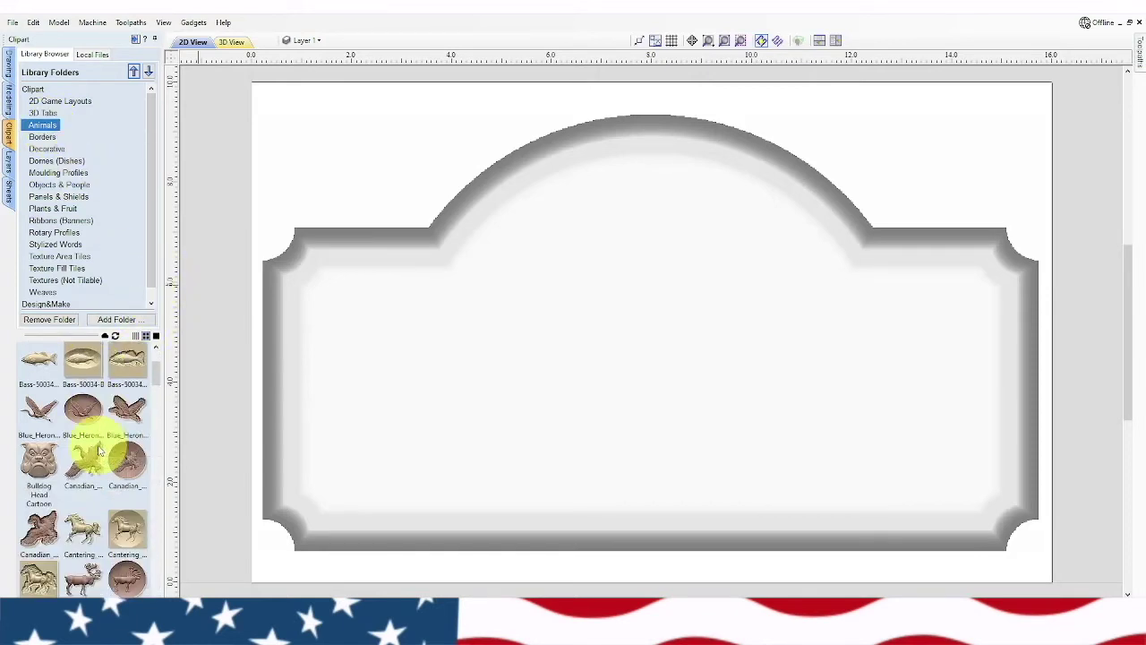
scroll(101, 450, "down", 6)
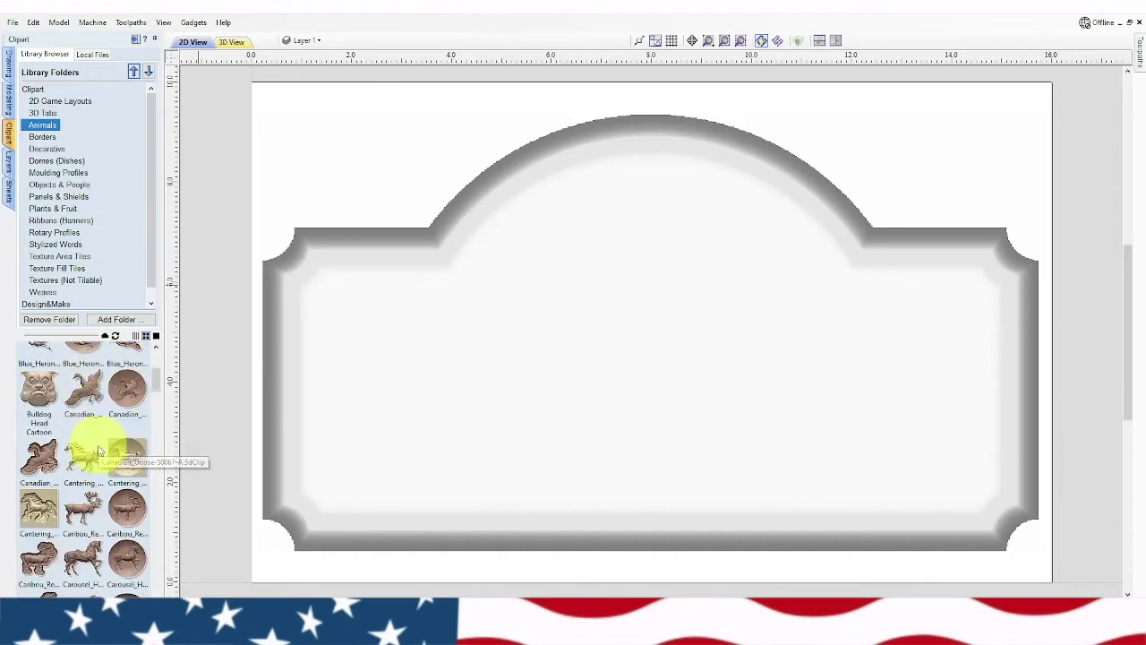
scroll(100, 450, "down", 4)
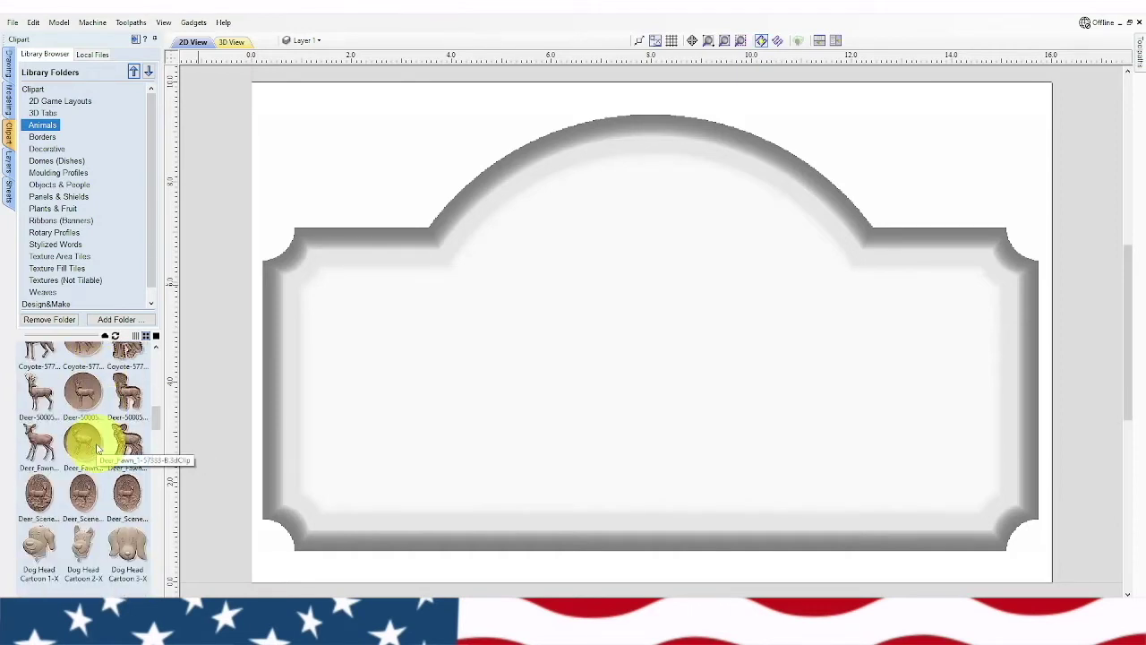
scroll(98, 449, "down", 6)
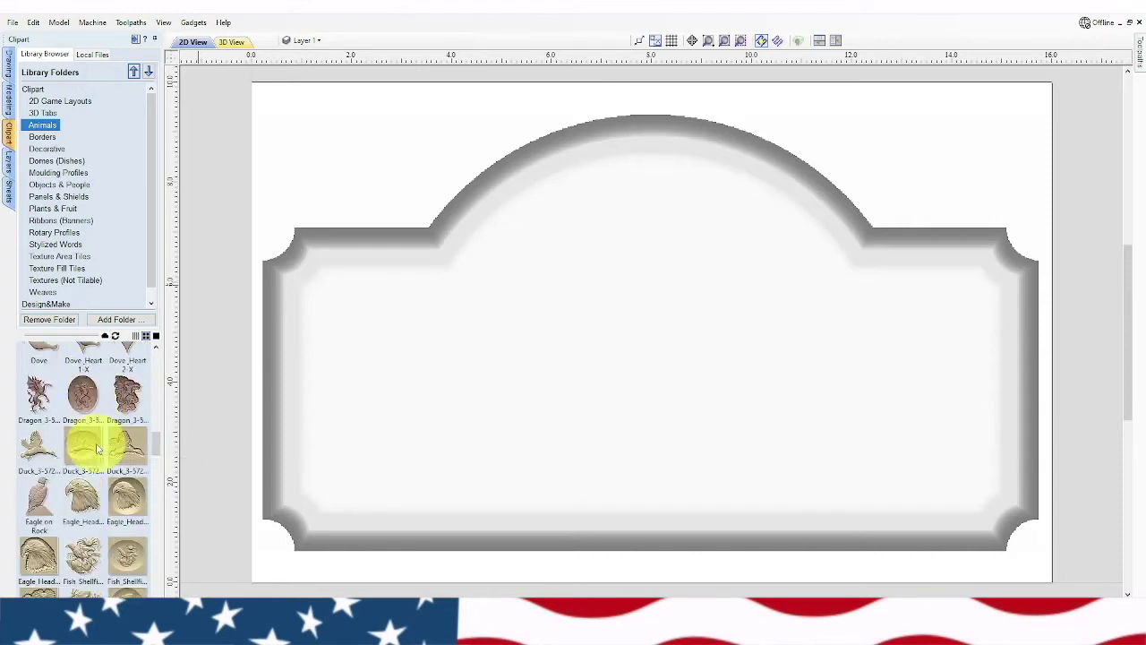
scroll(99, 449, "down", 1)
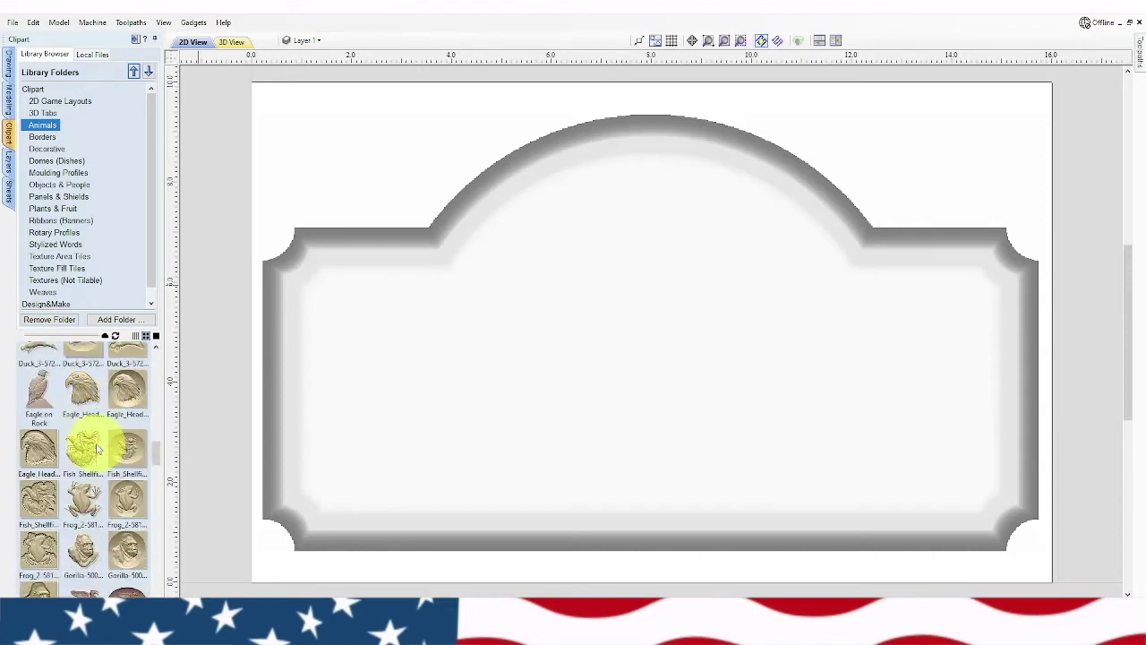
scroll(99, 450, "down", 3)
scroll(99, 450, "down", 5)
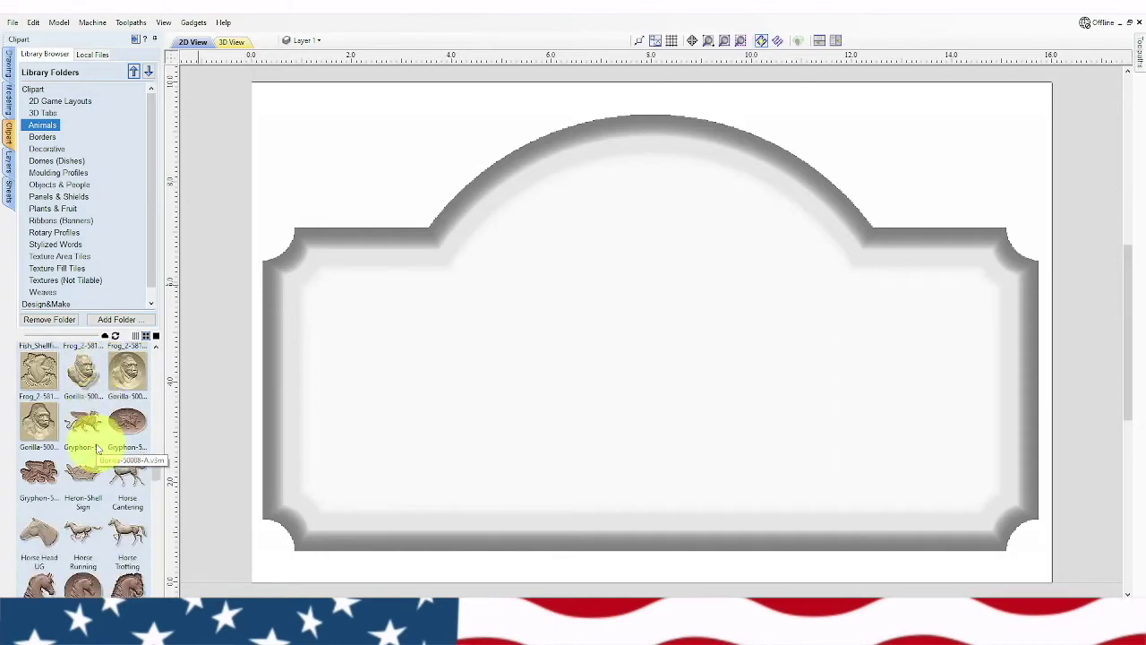
scroll(99, 450, "down", 2)
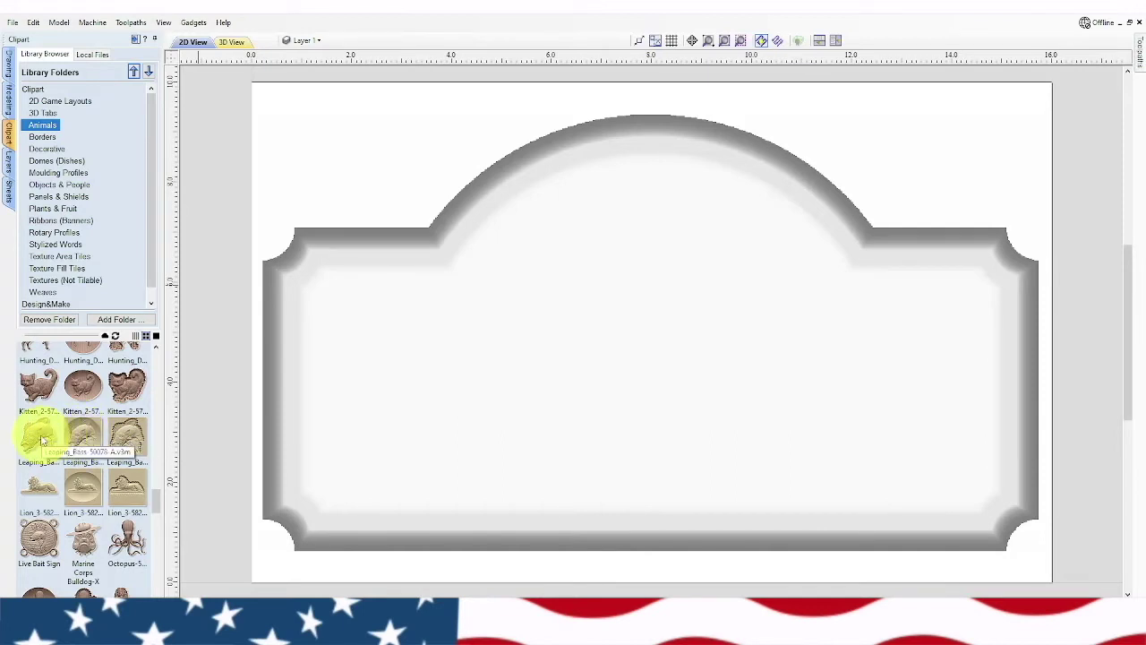
double_click(40, 437)
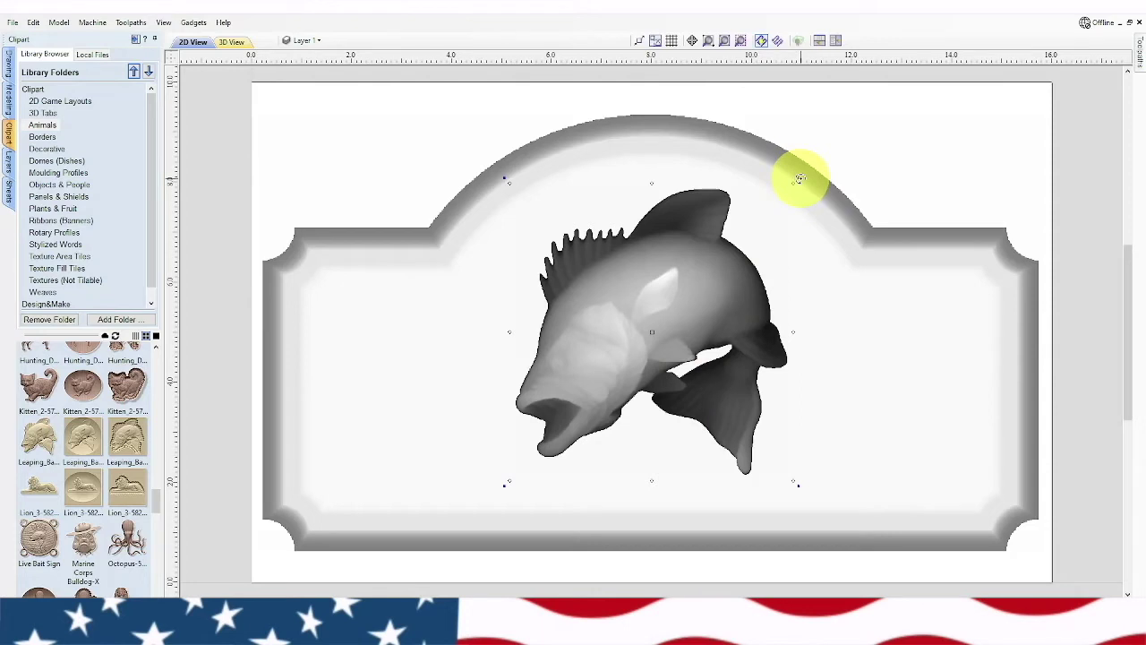
left_click_drag(803, 184, 768, 313)
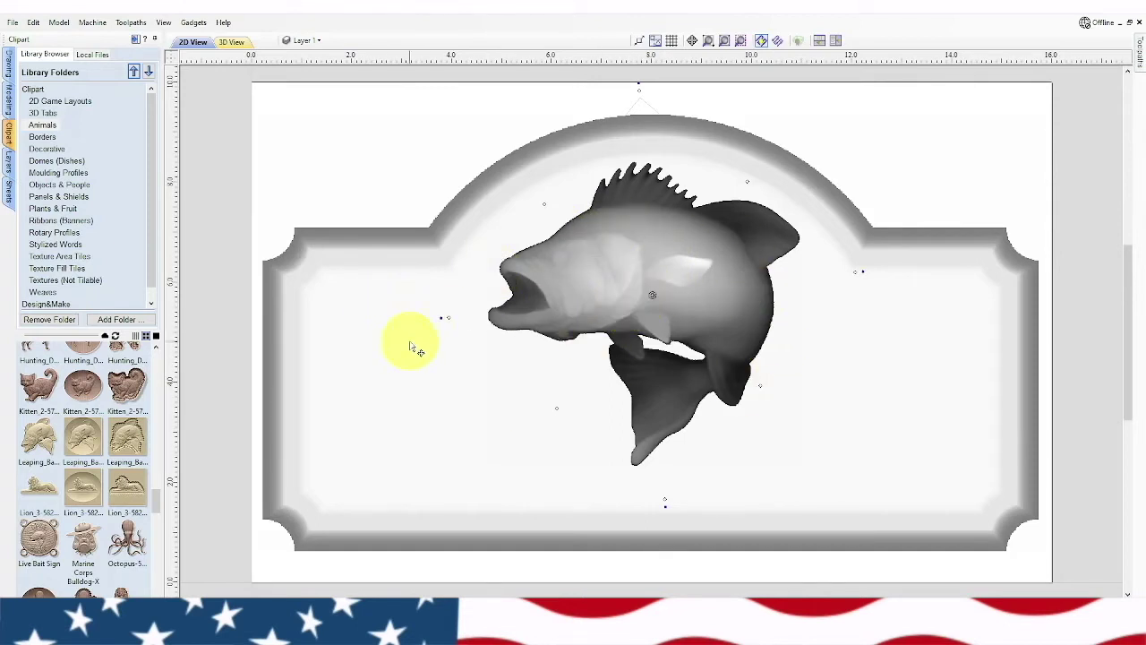
- Inspect the shape height of the Panel23-ii component in its component properties
key("Delete")
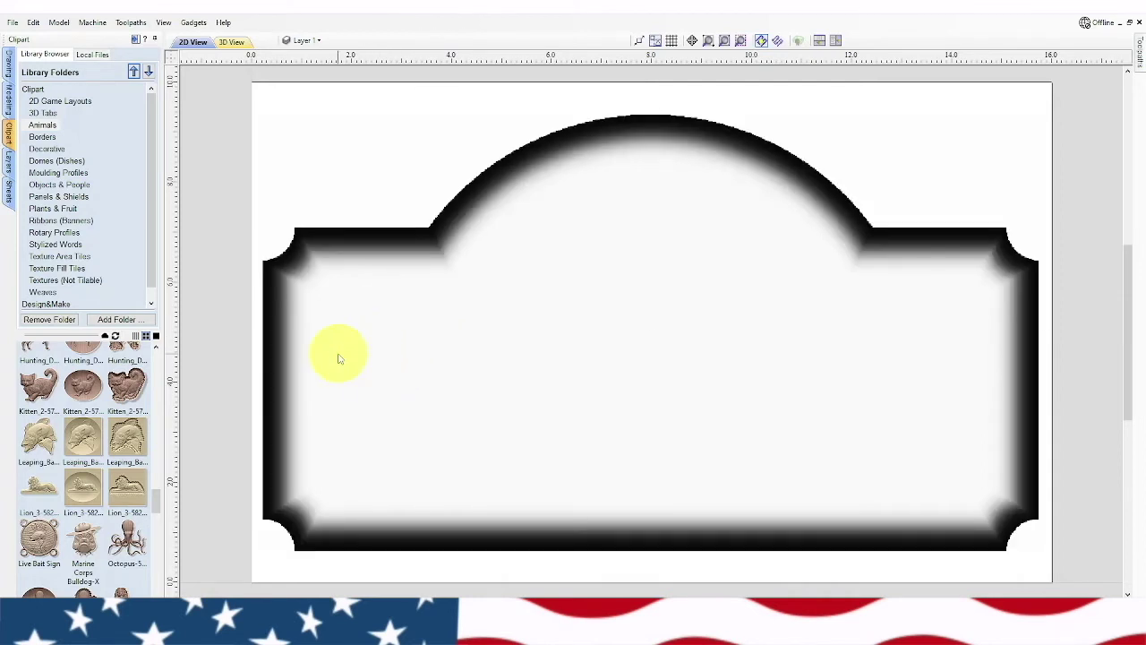
left_click(9, 102)
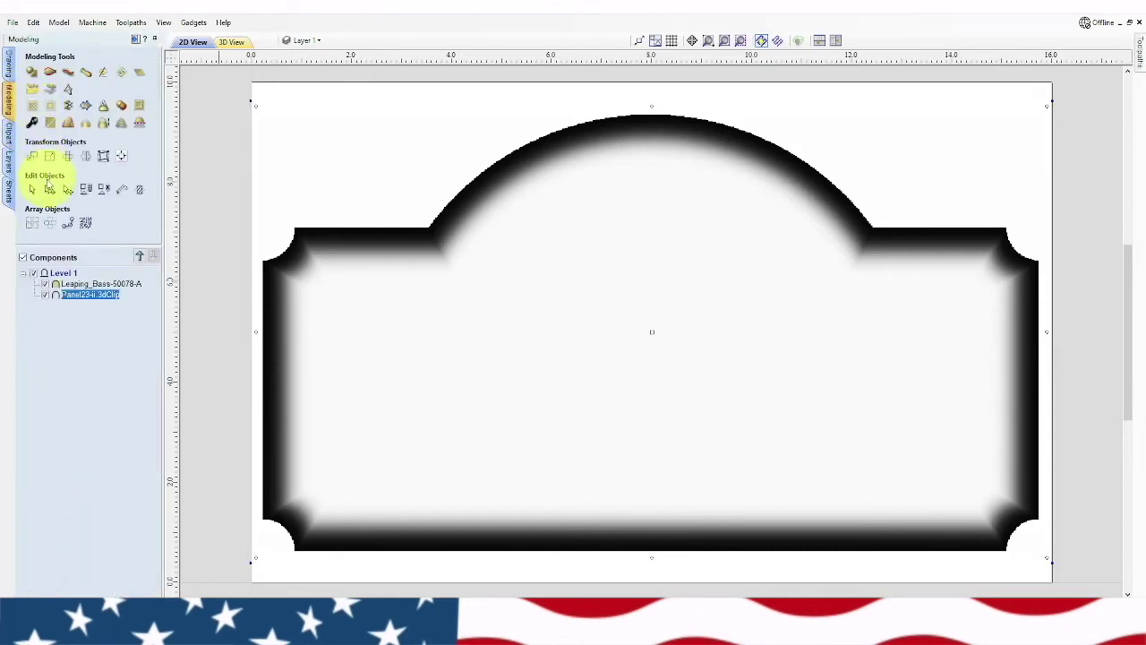
left_click(32, 124)
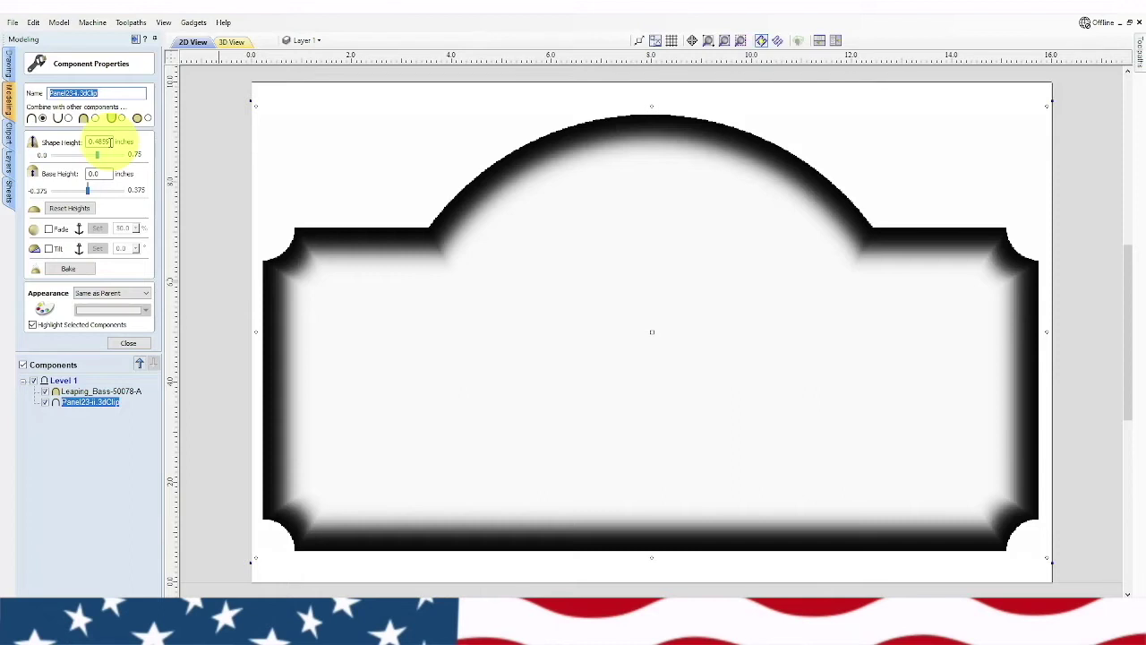
left_click(129, 344)
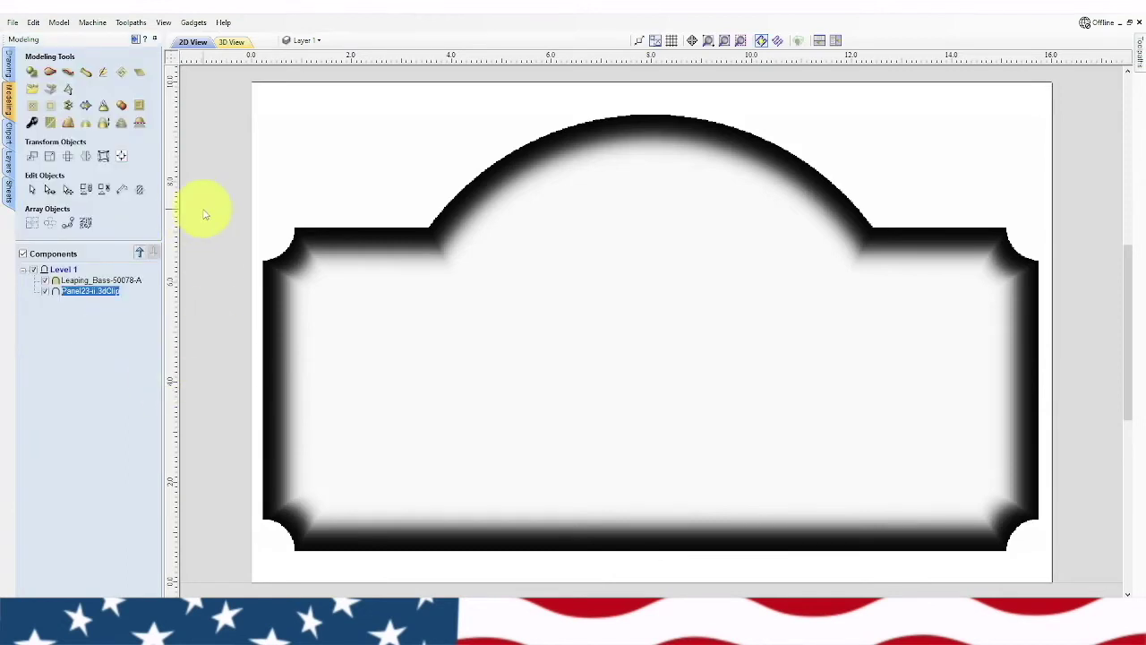
- Set the base height of the Leaping_Bass-50078-A component to 0.4855 inches
left_click(77, 282)
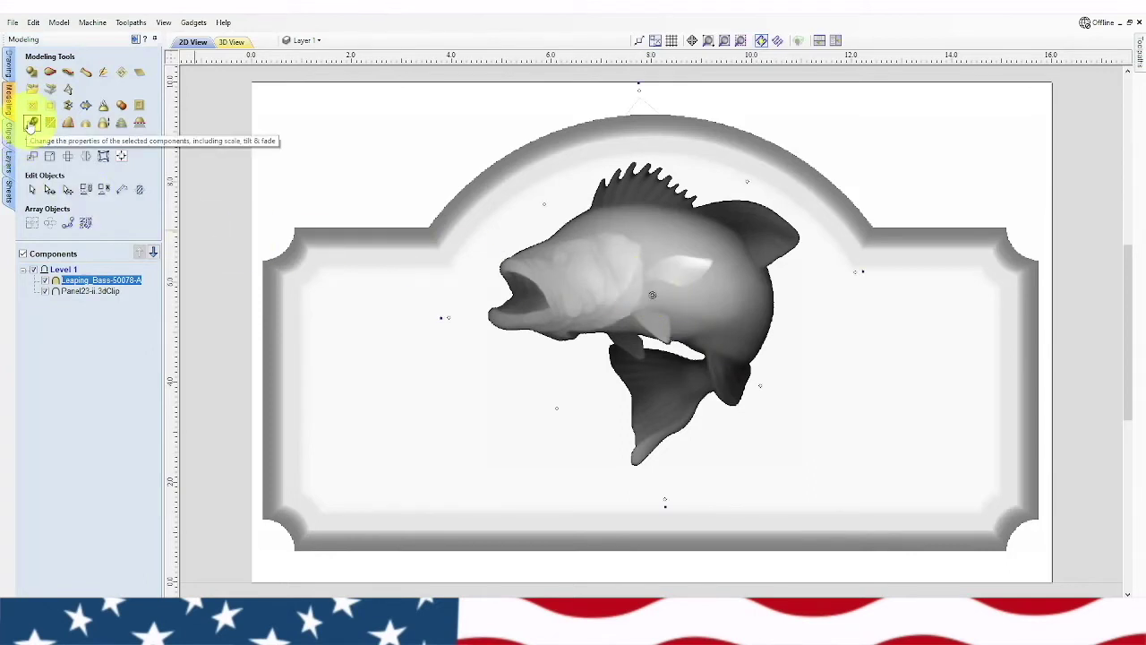
left_click(31, 122)
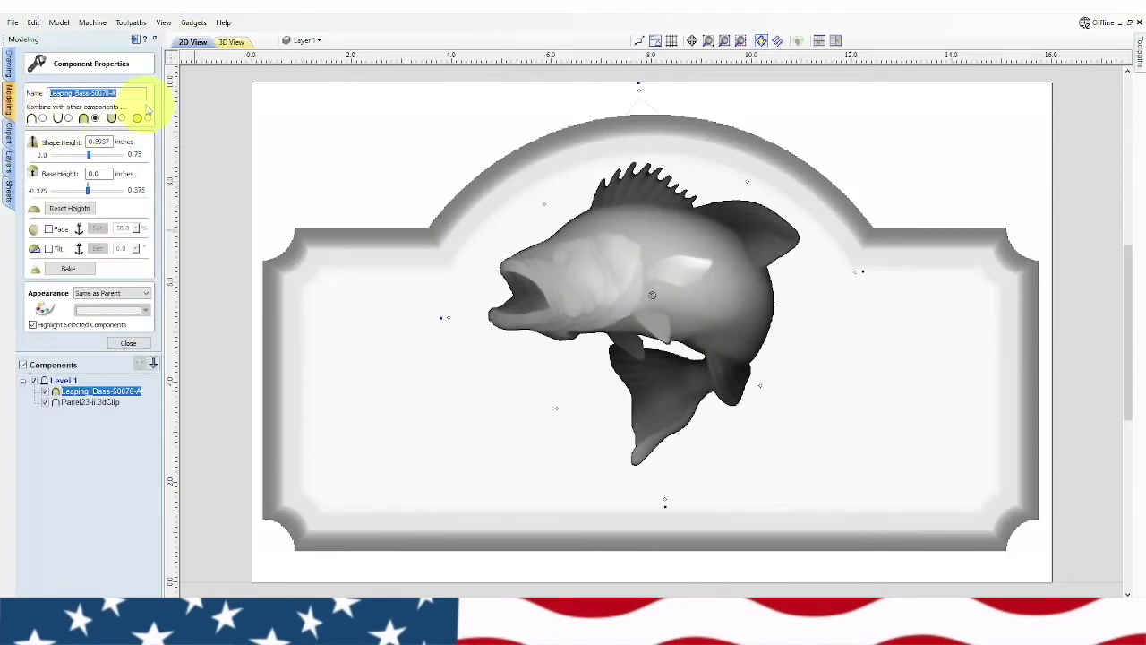
left_click(102, 173)
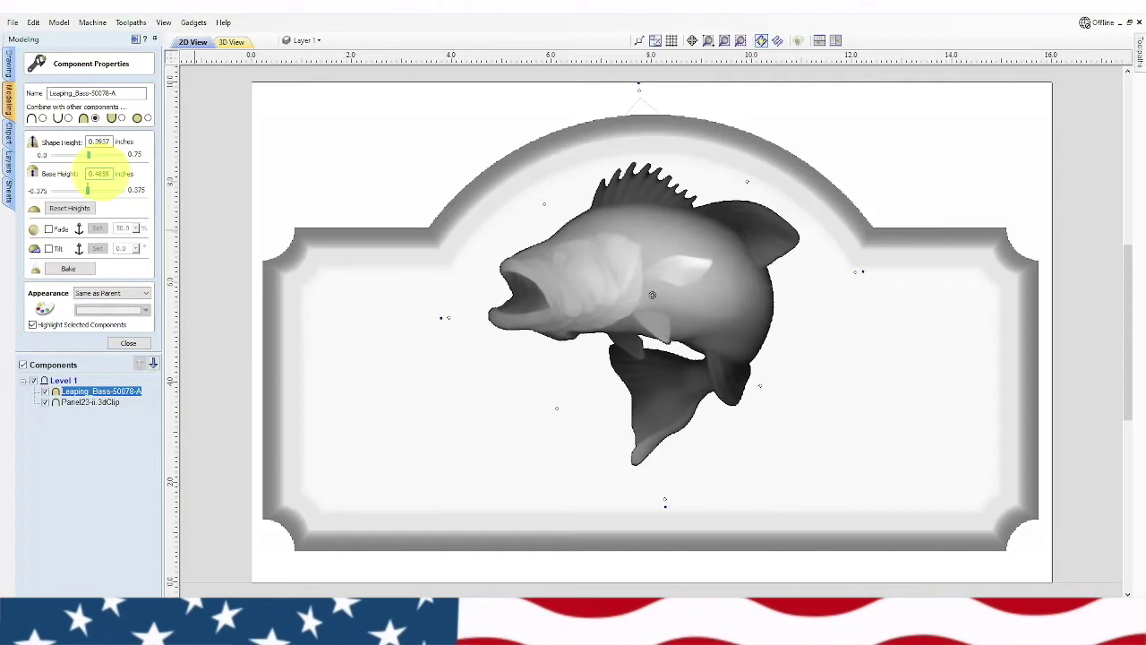
key("Return")
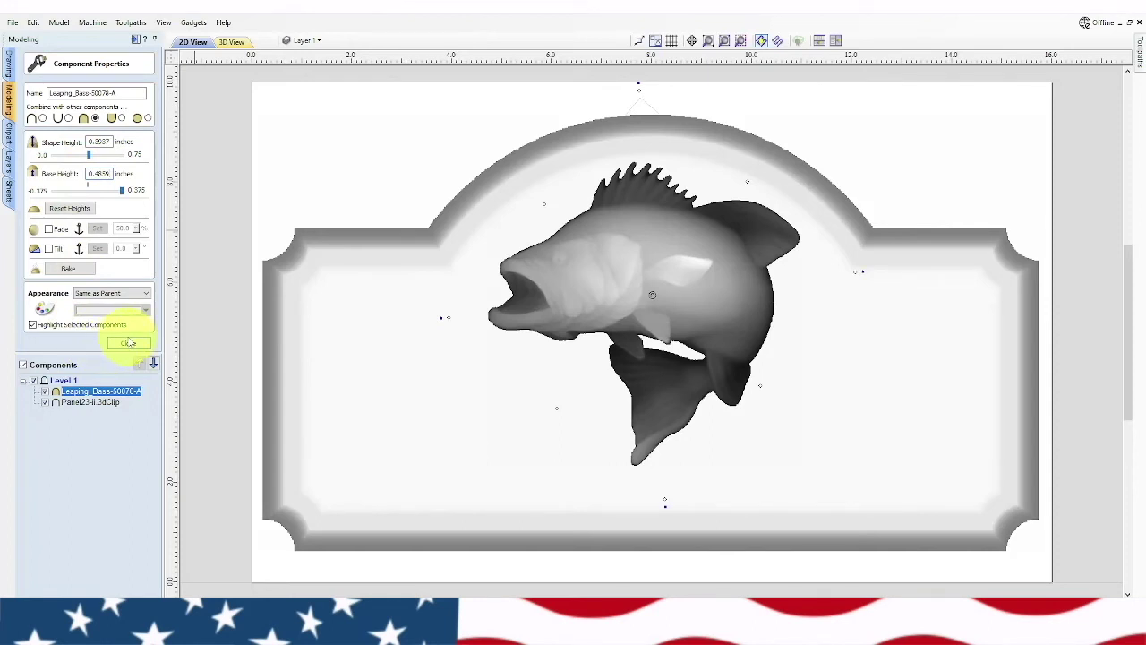
left_click(129, 343)
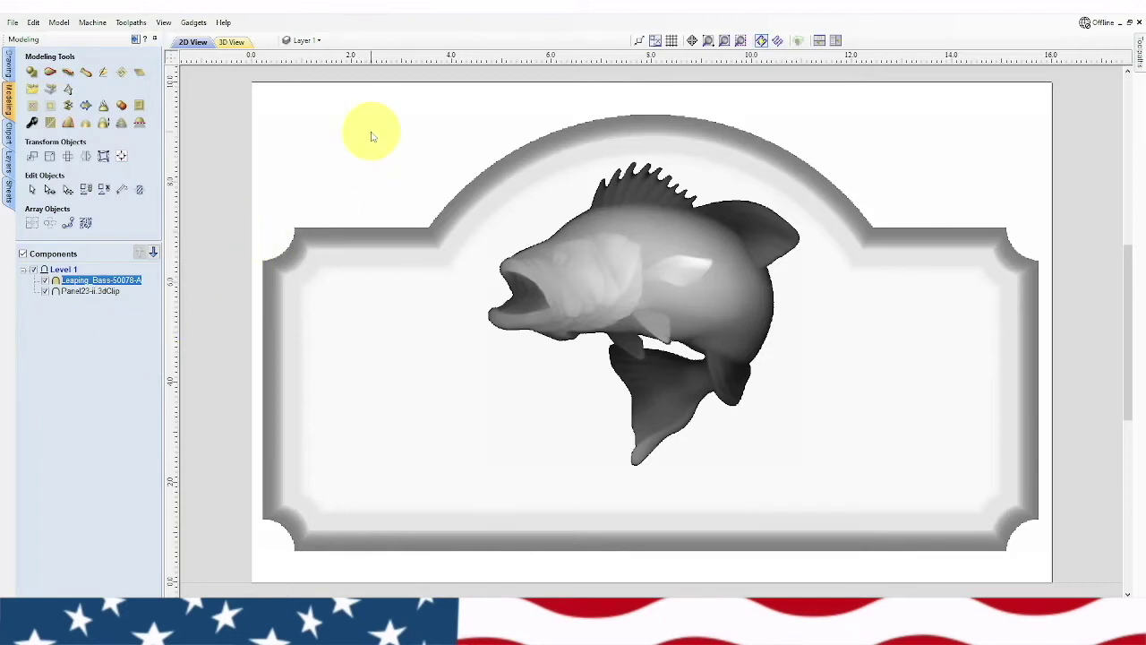
- Show the 2D and 3D views side by side and inspect the bass and panel relief from a tilted angle
left_click(839, 41)
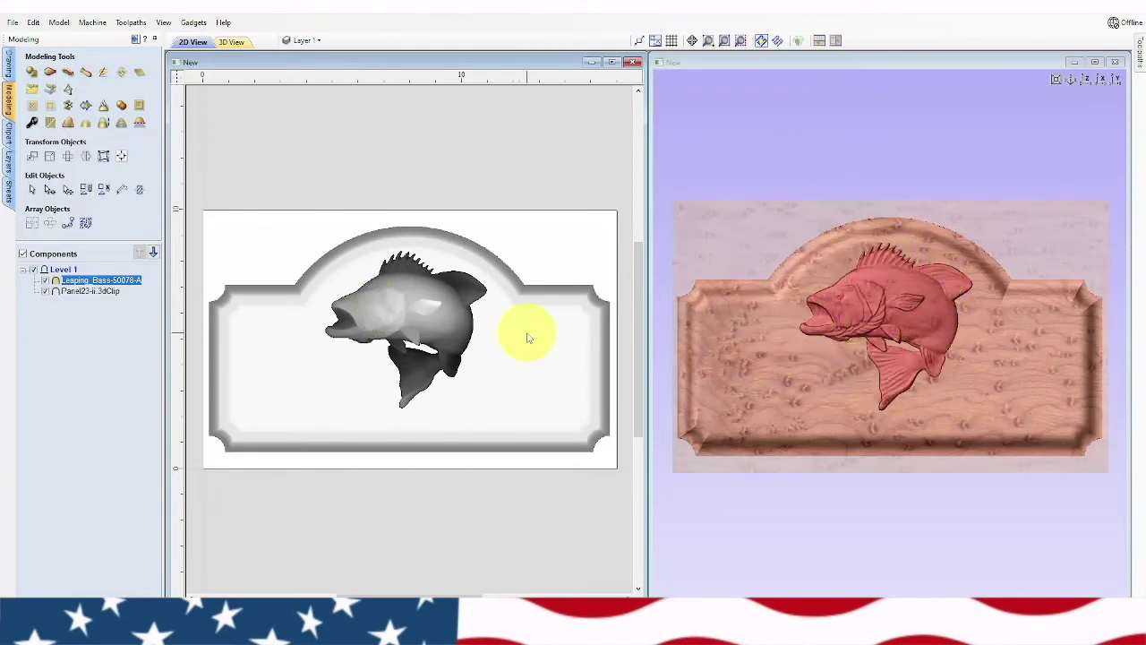
left_click_drag(796, 404, 806, 375)
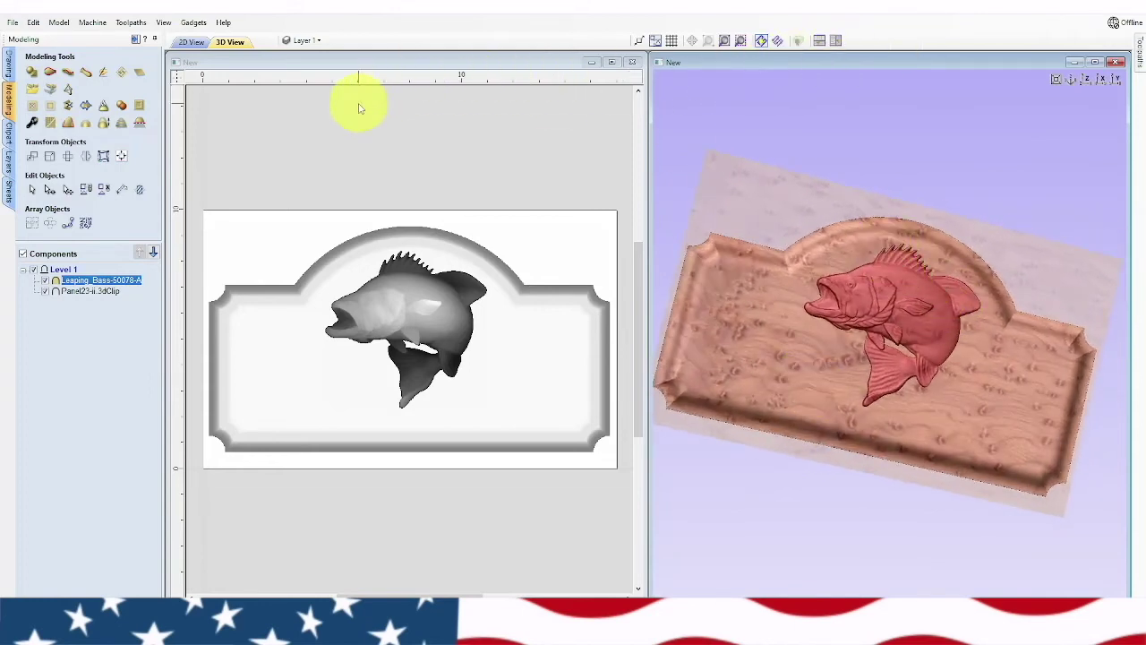
left_click(194, 43)
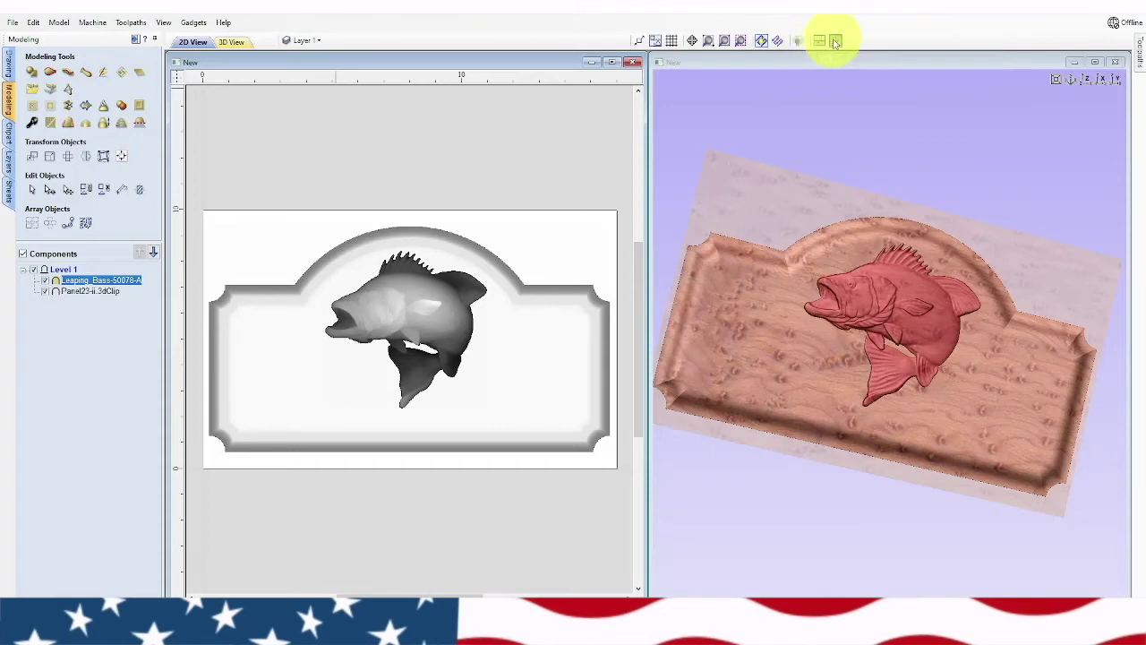
- Minimize the 3D view, widen the 2D view to fill the workspace and fit the whole job in it
left_click(1073, 63)
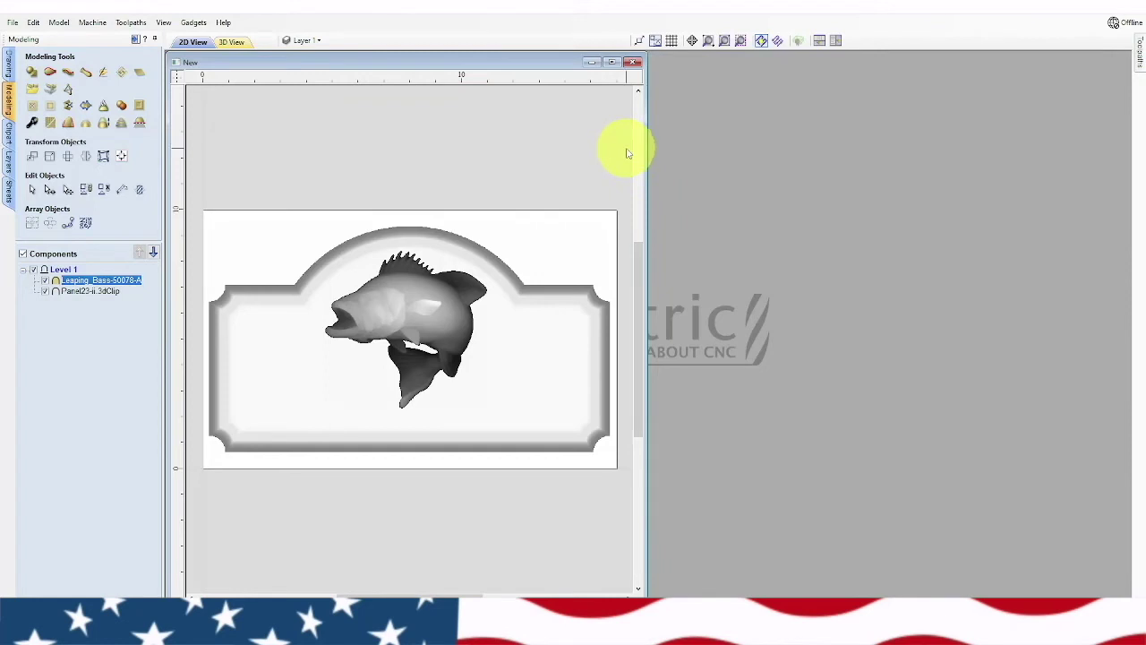
left_click_drag(648, 126, 1130, 159)
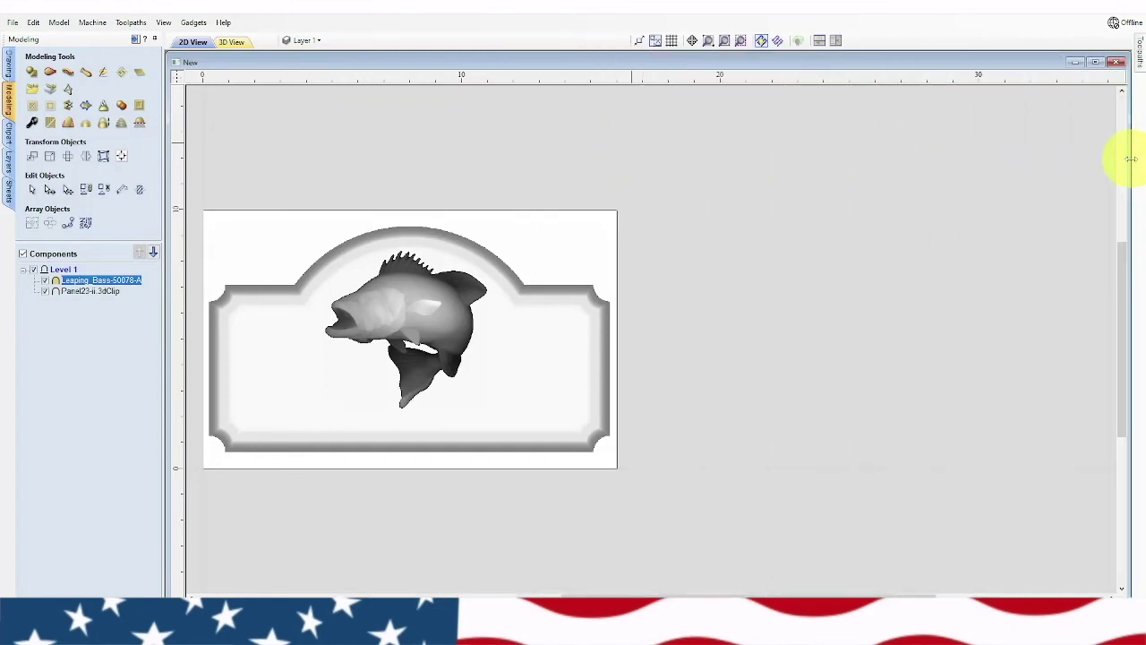
key("F6")
key("F6")
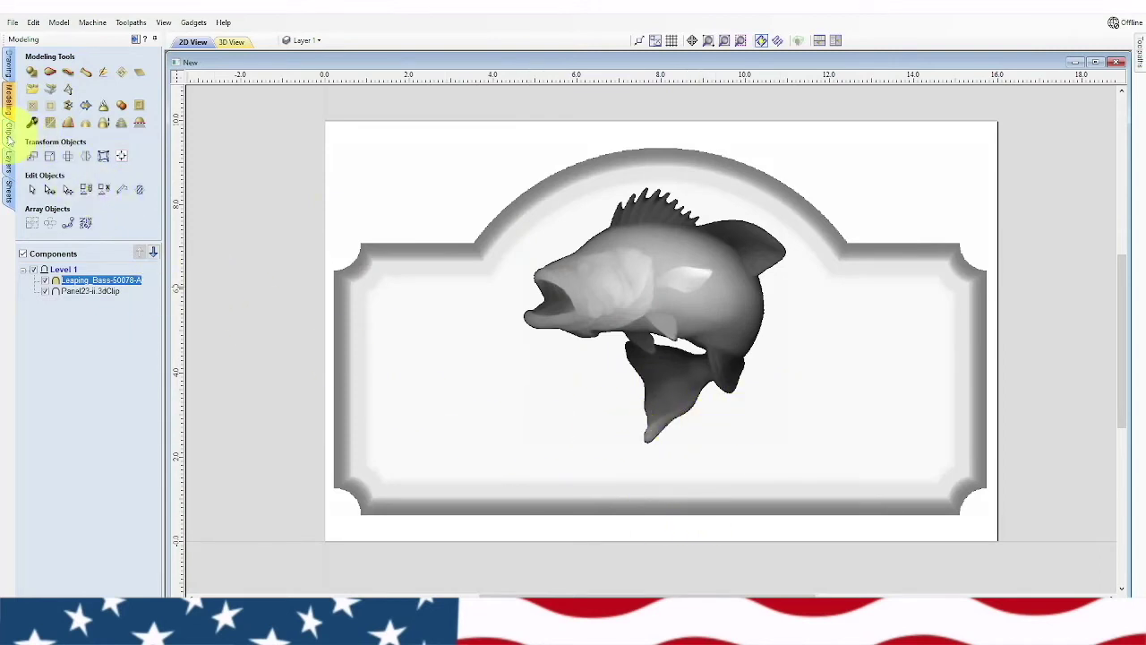
- Try the Ribbon3-V clipart from Ribbons (Banners) below the bass, stretched to about 13 inches wide, and delete it
left_click(9, 136)
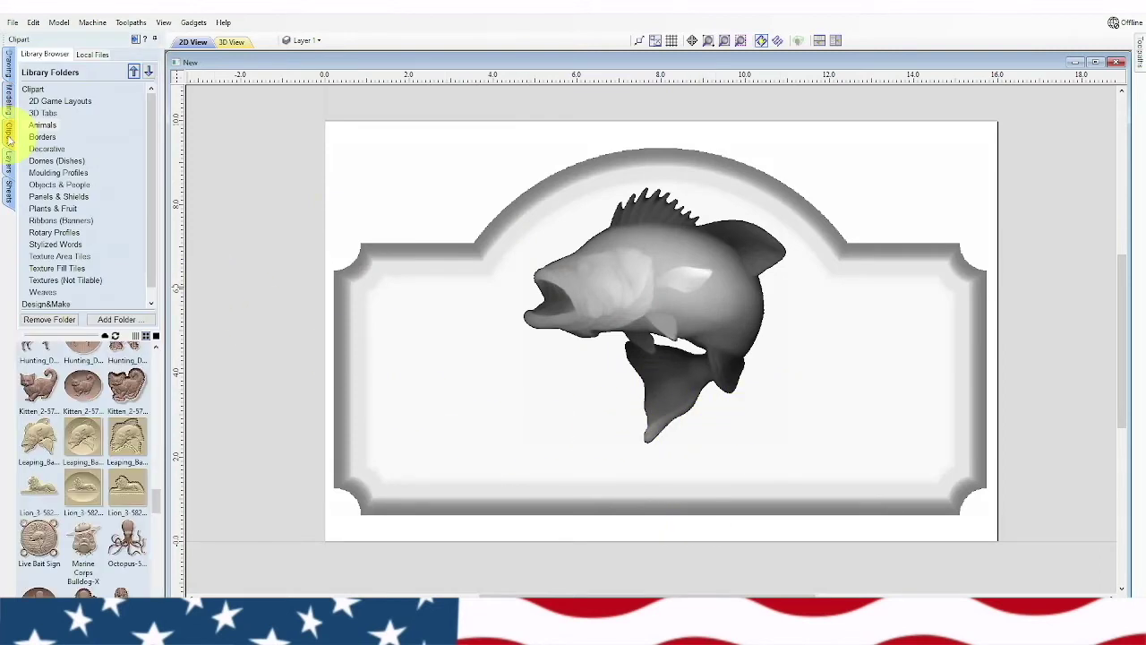
left_click(58, 221)
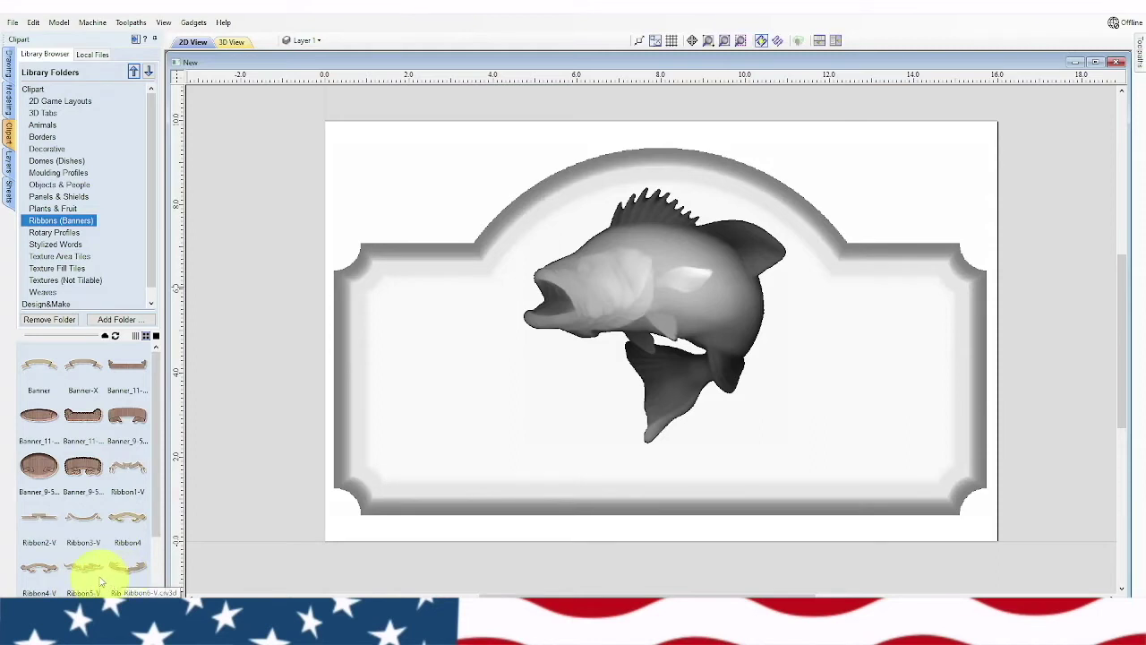
left_click(81, 522)
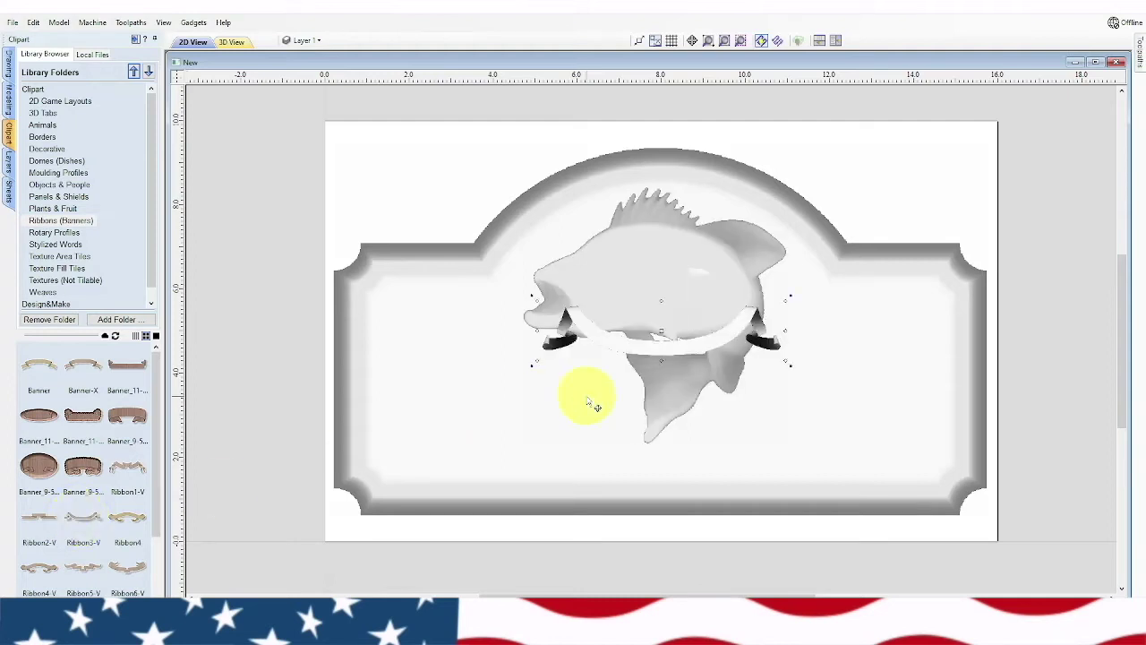
left_click_drag(660, 341, 658, 468)
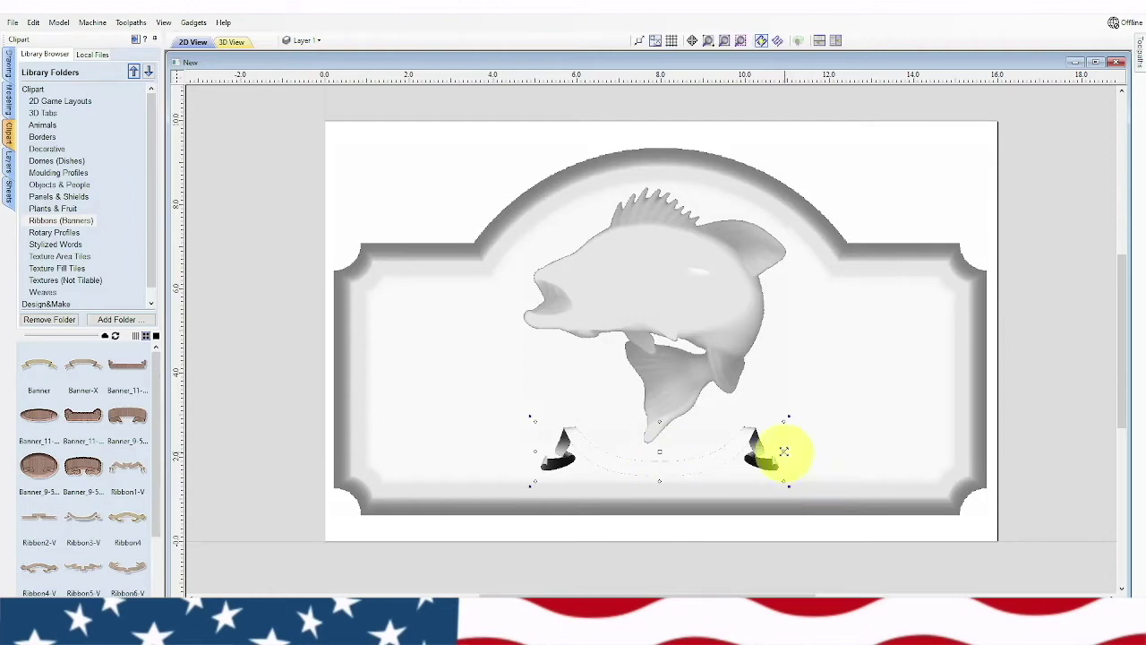
mouse_move(788, 450)
left_mouse_down()
mouse_move(947, 455)
mouse_move(934, 459)
left_mouse_up()
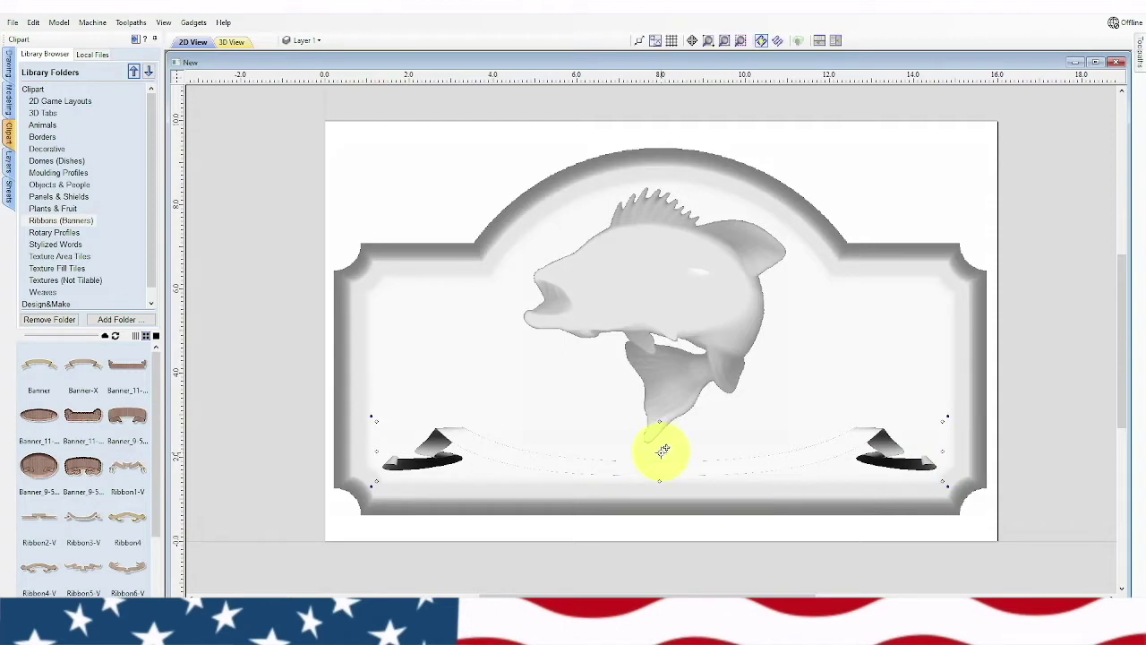
left_click_drag(660, 449, 665, 453)
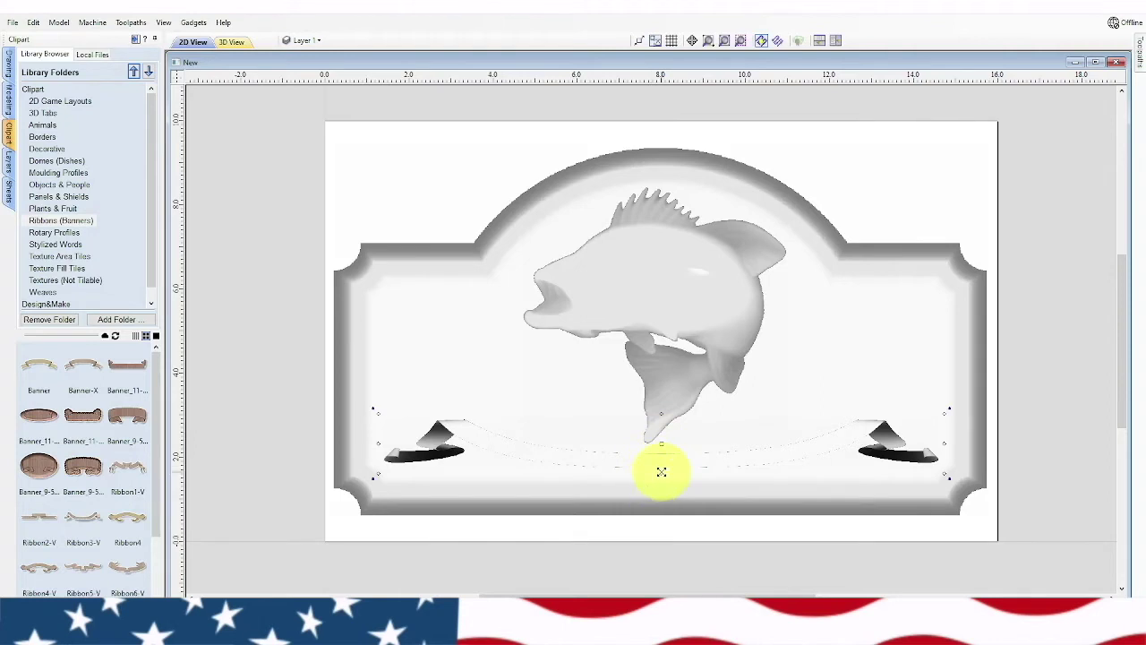
mouse_move(663, 474)
left_mouse_down()
mouse_move(667, 494)
mouse_move(659, 460)
left_mouse_up()
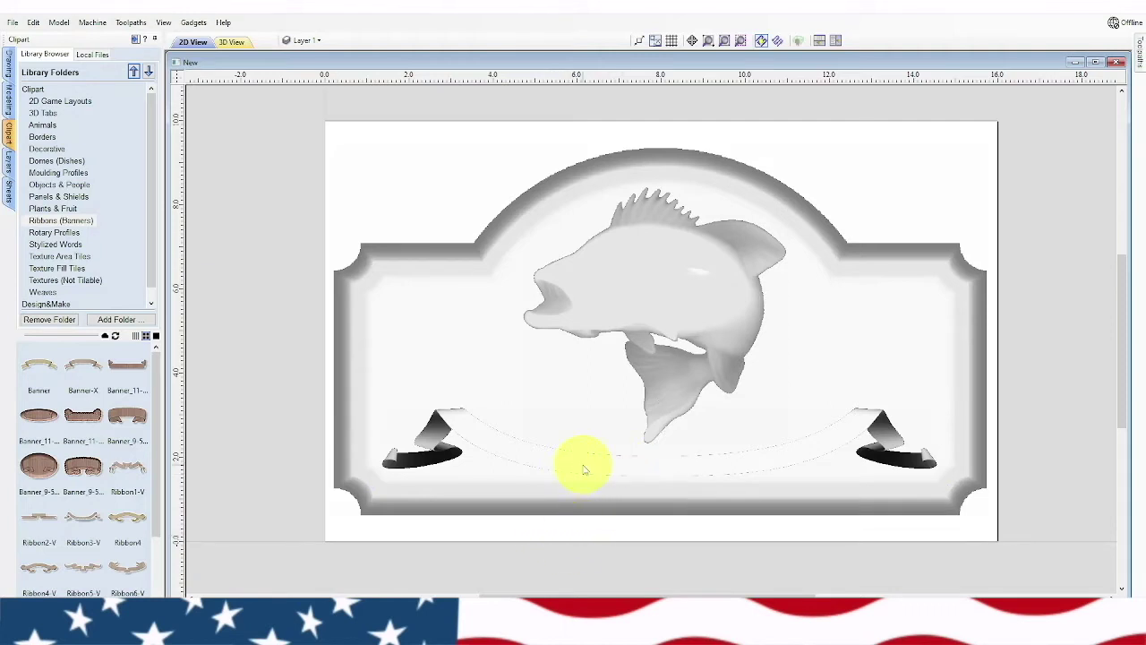
key("Delete")
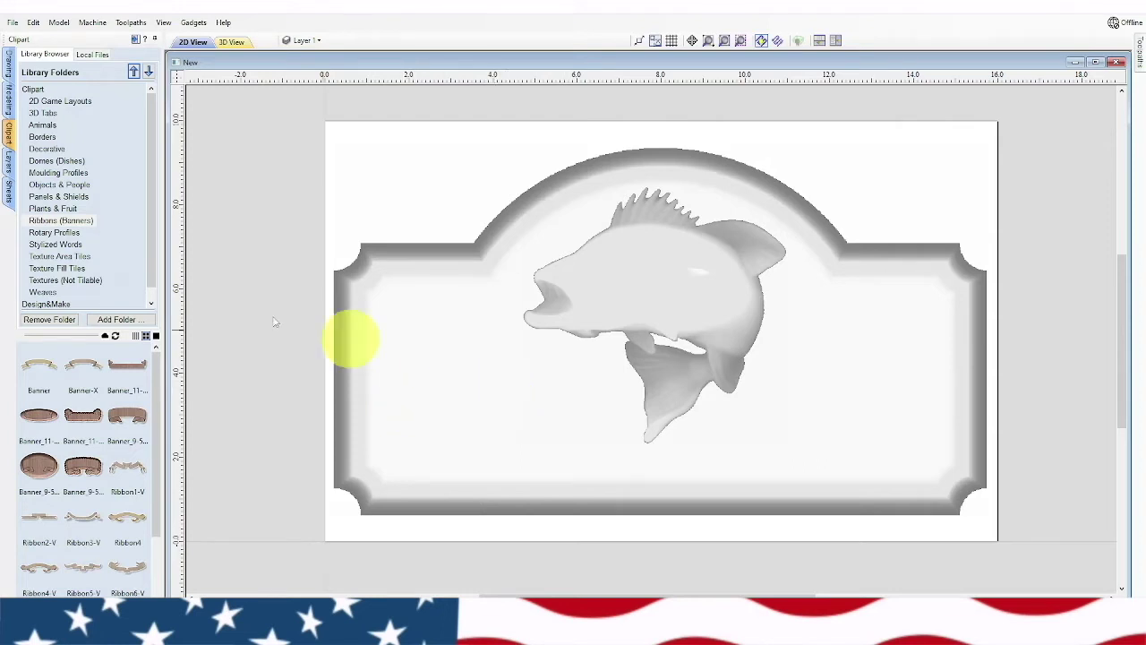
- Create the text GONE FISHING in bold Arial, 1.5 inches high, and centre it horizontally on the material
left_click(9, 62)
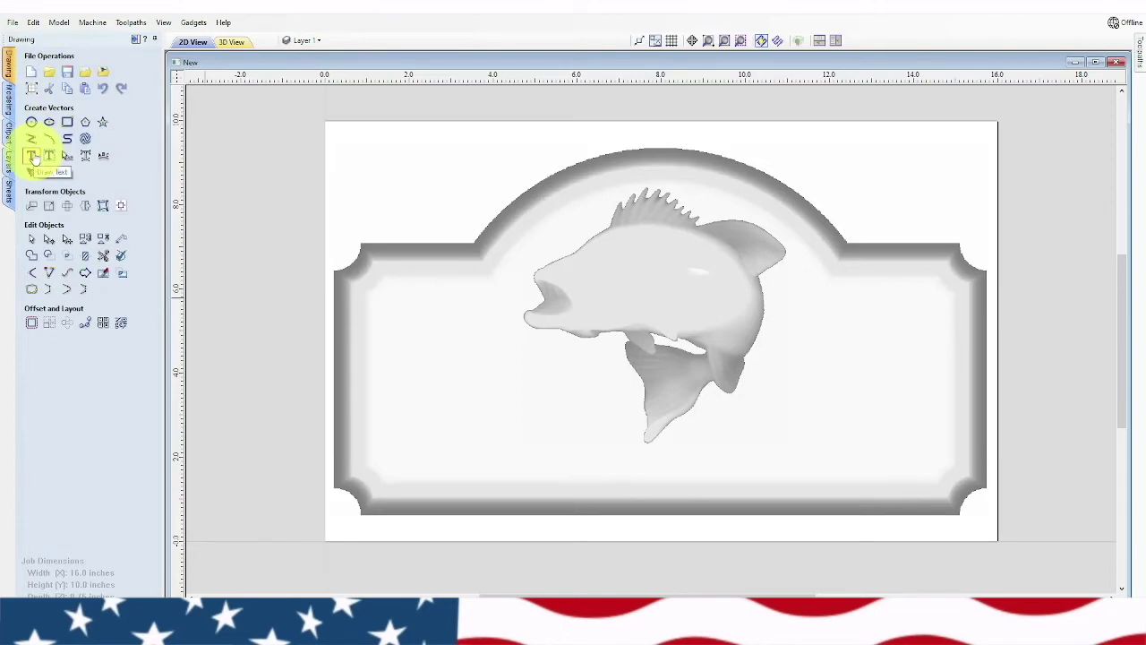
left_click(32, 156)
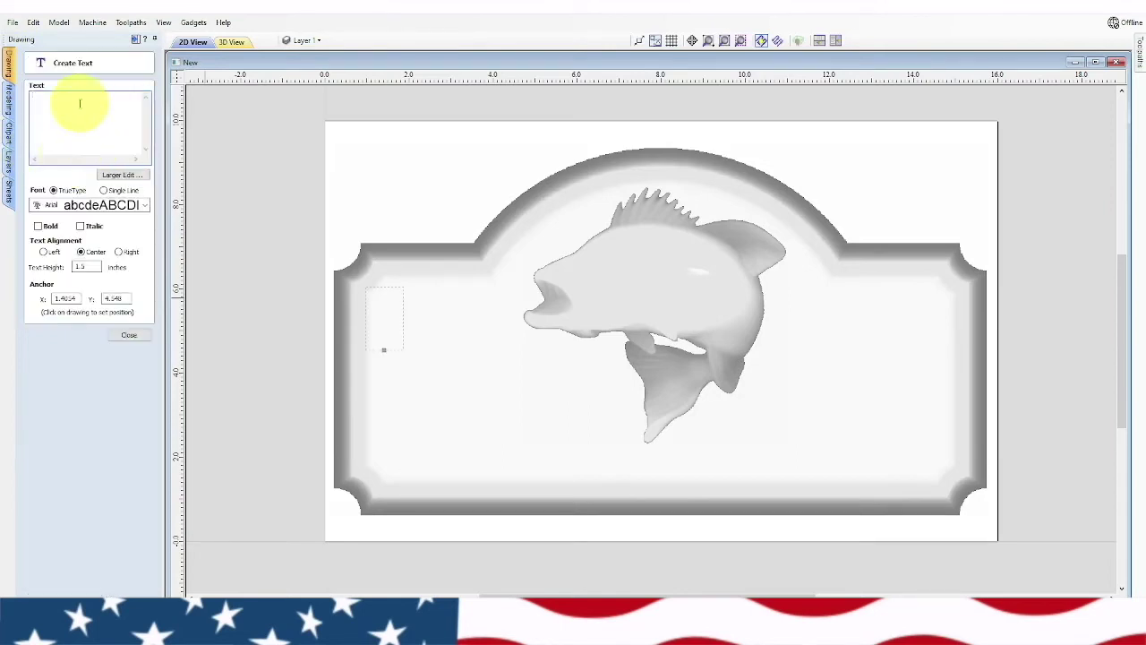
type("GONE")
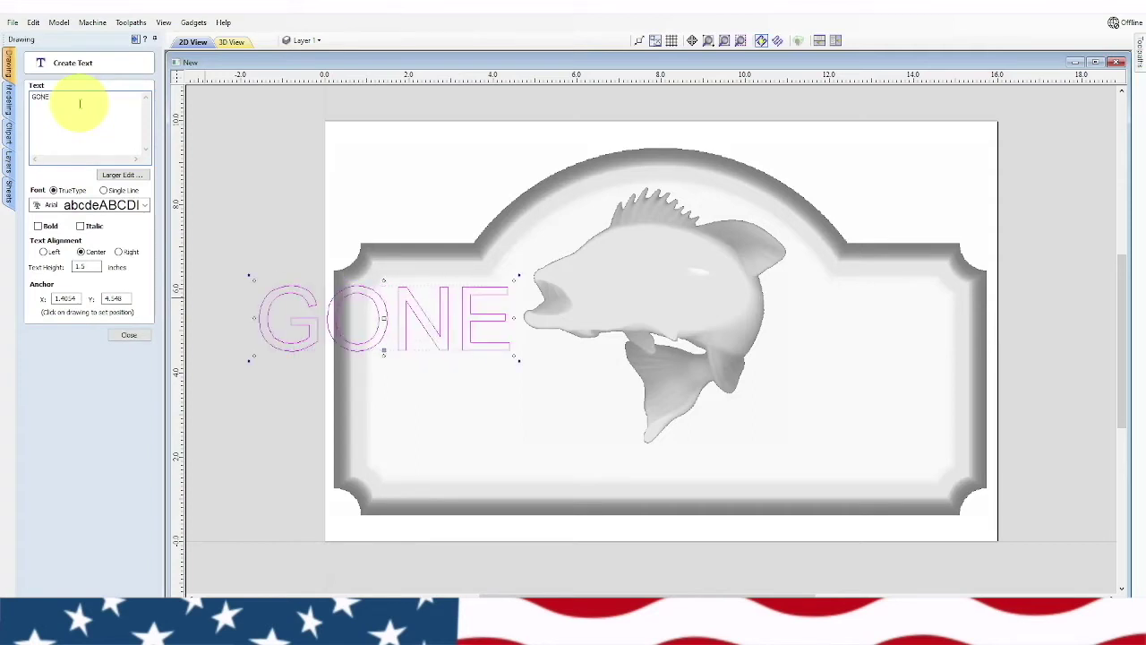
type(" FISHING")
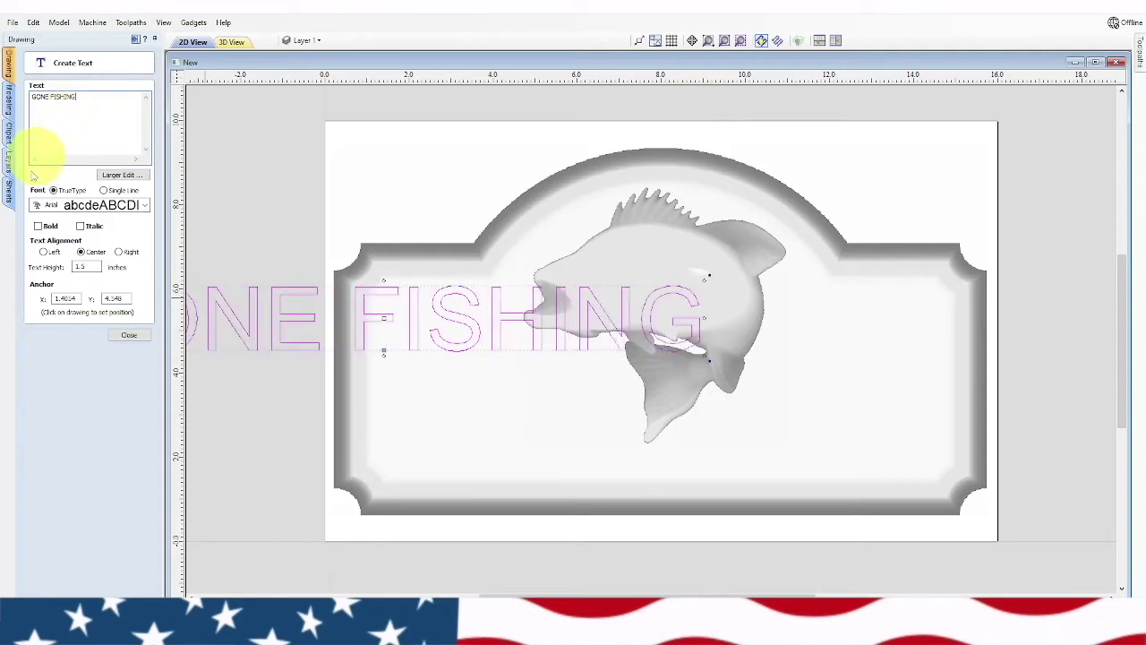
left_click(37, 226)
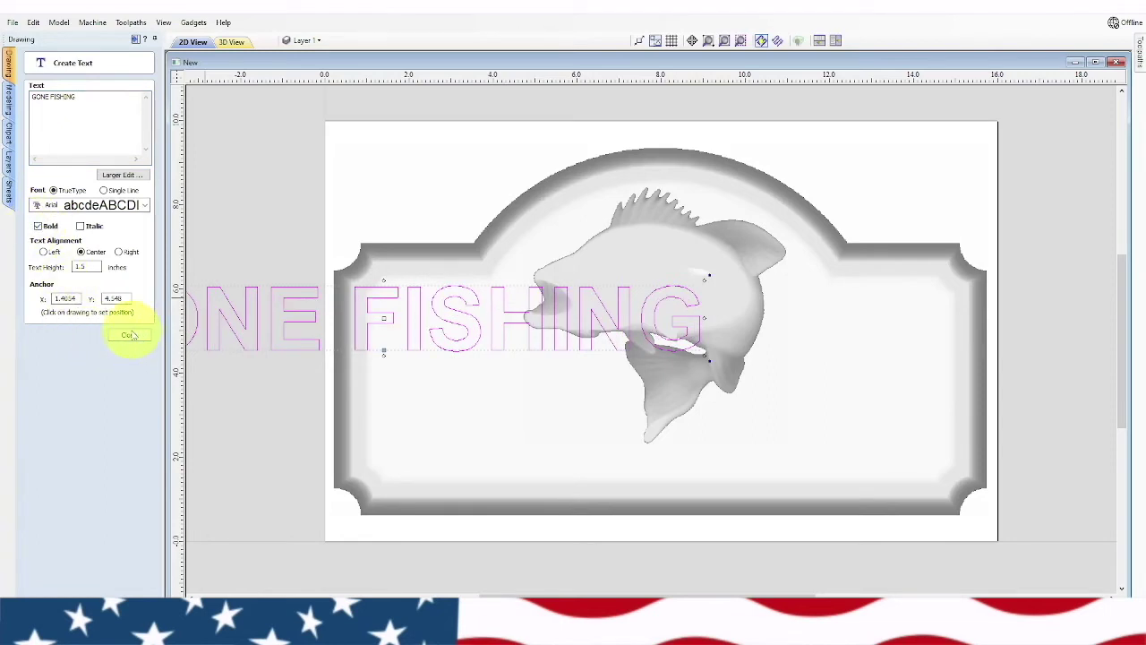
left_click(131, 335)
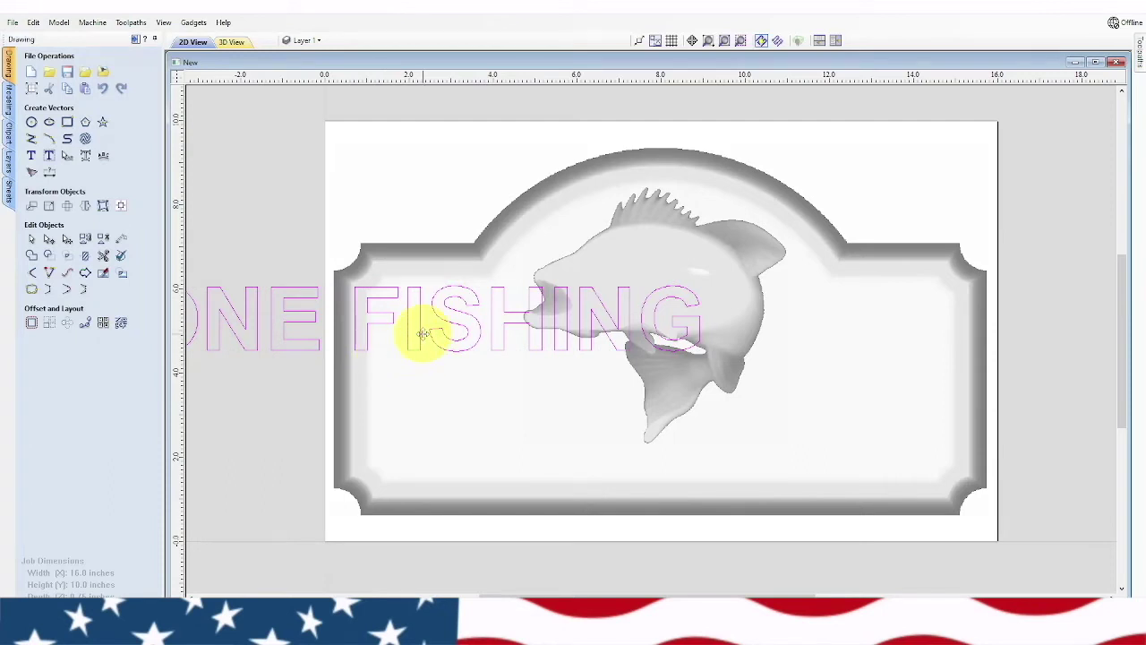
left_click(121, 205)
left_click(59, 105)
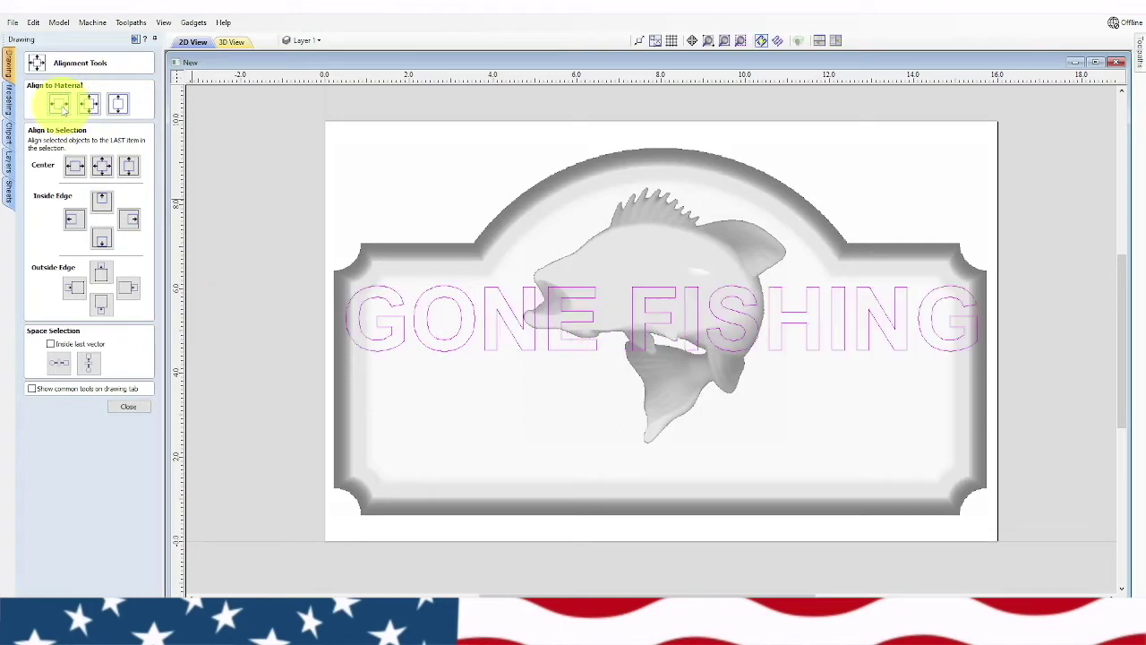
left_click(649, 327)
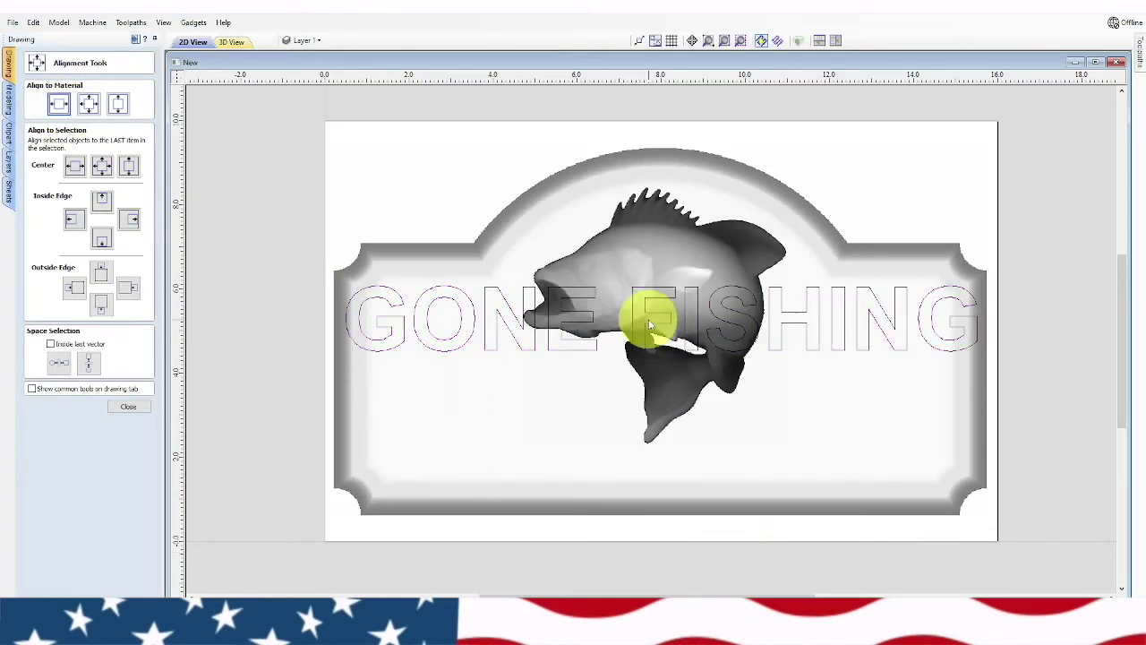
mouse_move(649, 310)
left_mouse_down()
mouse_move(652, 388)
mouse_move(650, 304)
mouse_move(654, 316)
left_mouse_up()
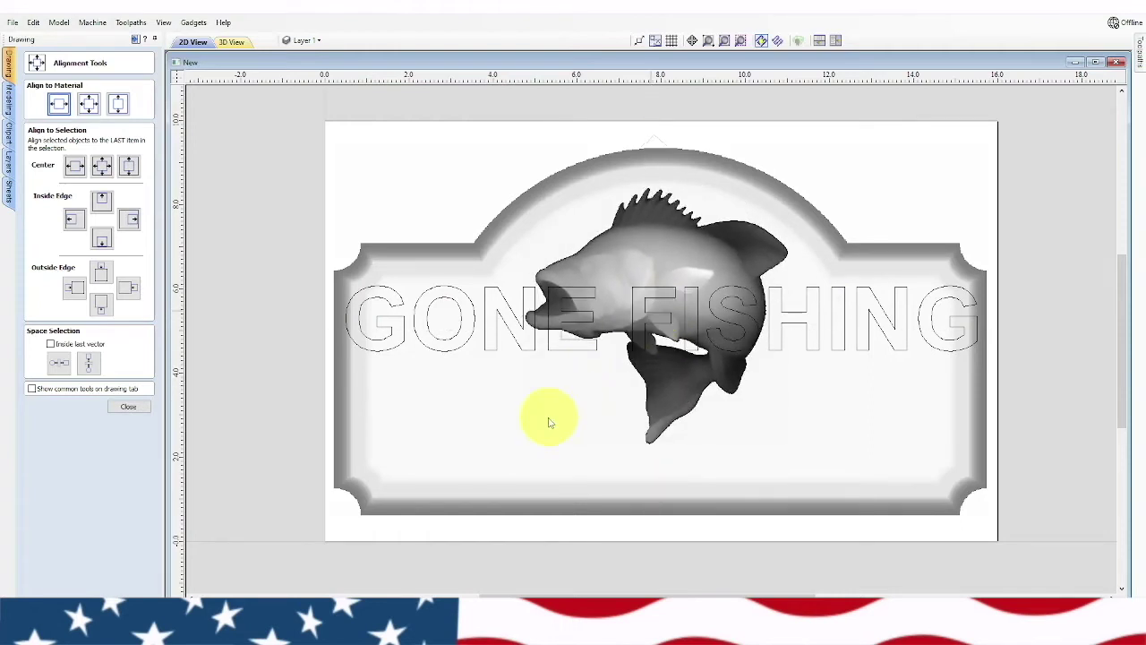
key("Delete")
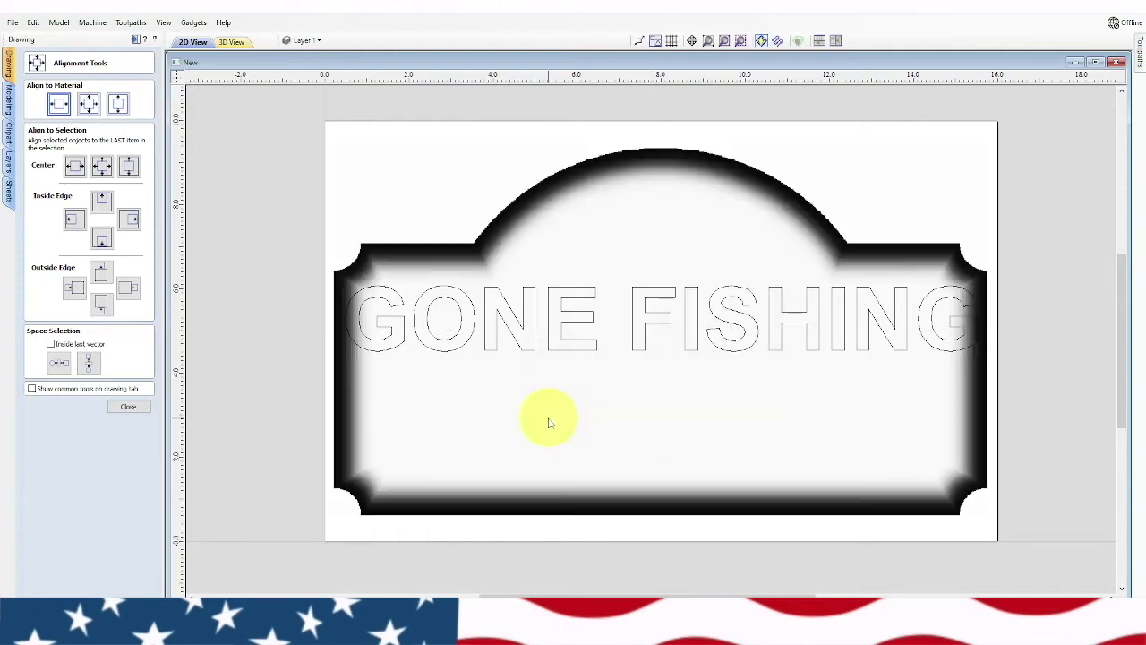
left_click(421, 334)
key("Delete")
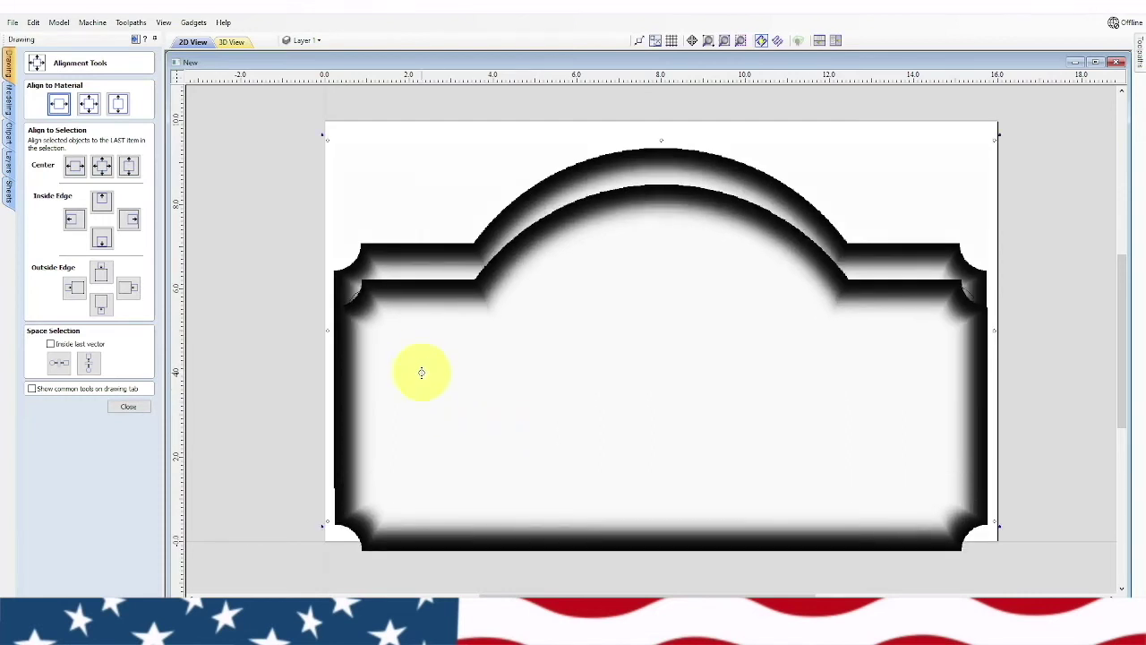
key("ctrl+z")
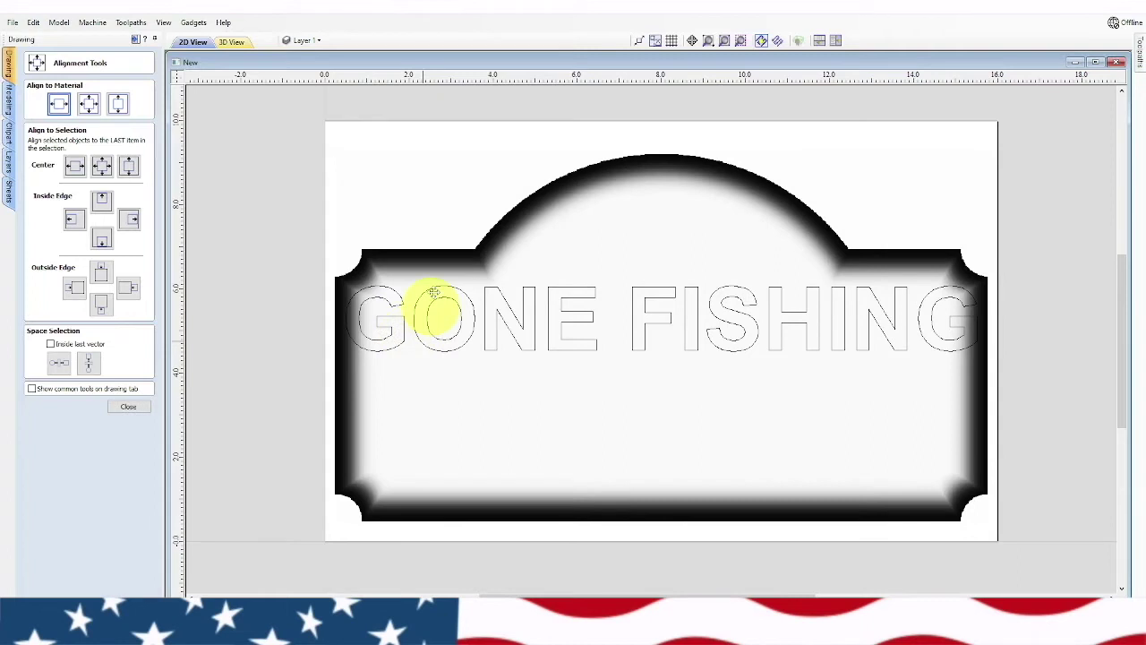
key("ctrl+z")
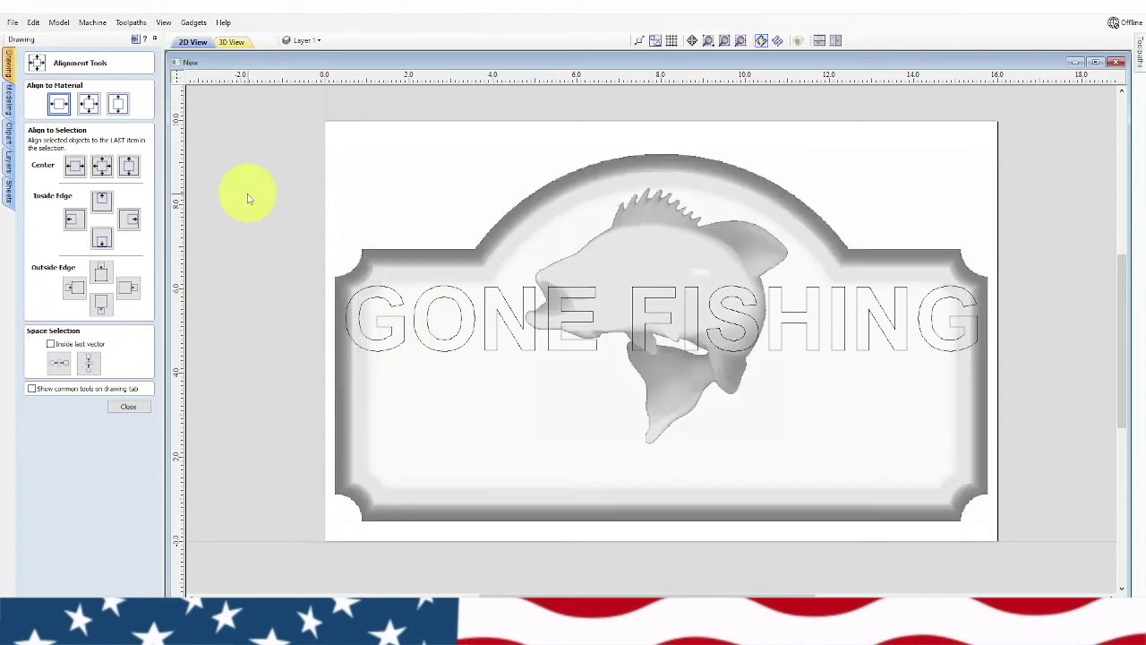
- Select only the GONE FISHING text and move it about 3.7 inches down, just below the bass's tail
left_click(454, 365)
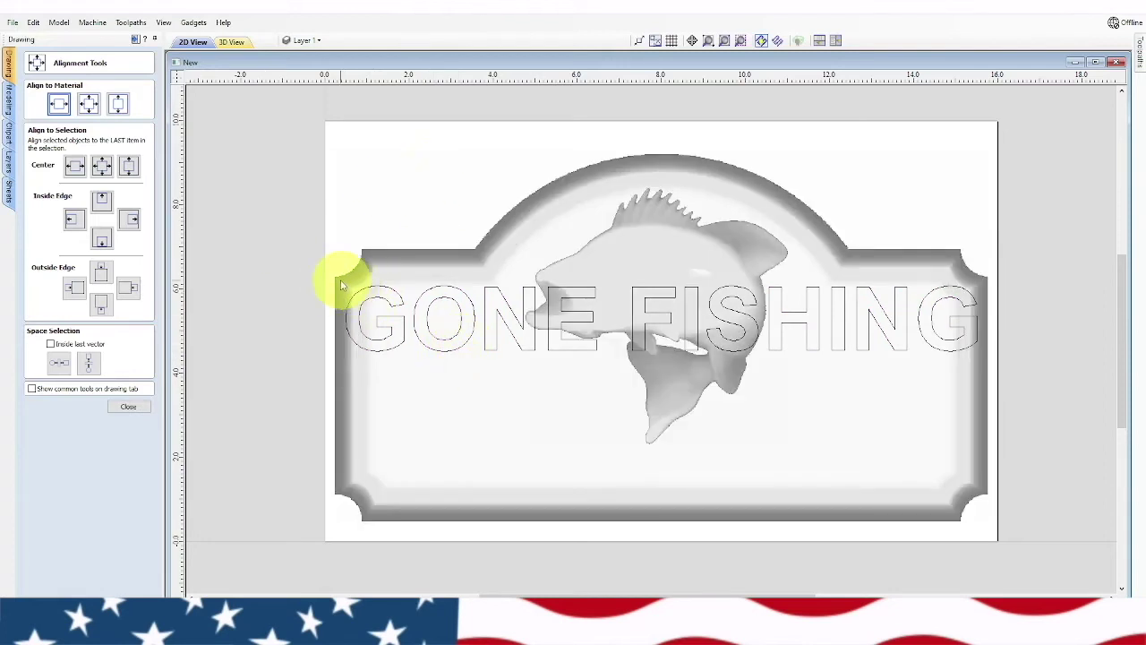
left_click_drag(322, 272, 1011, 380)
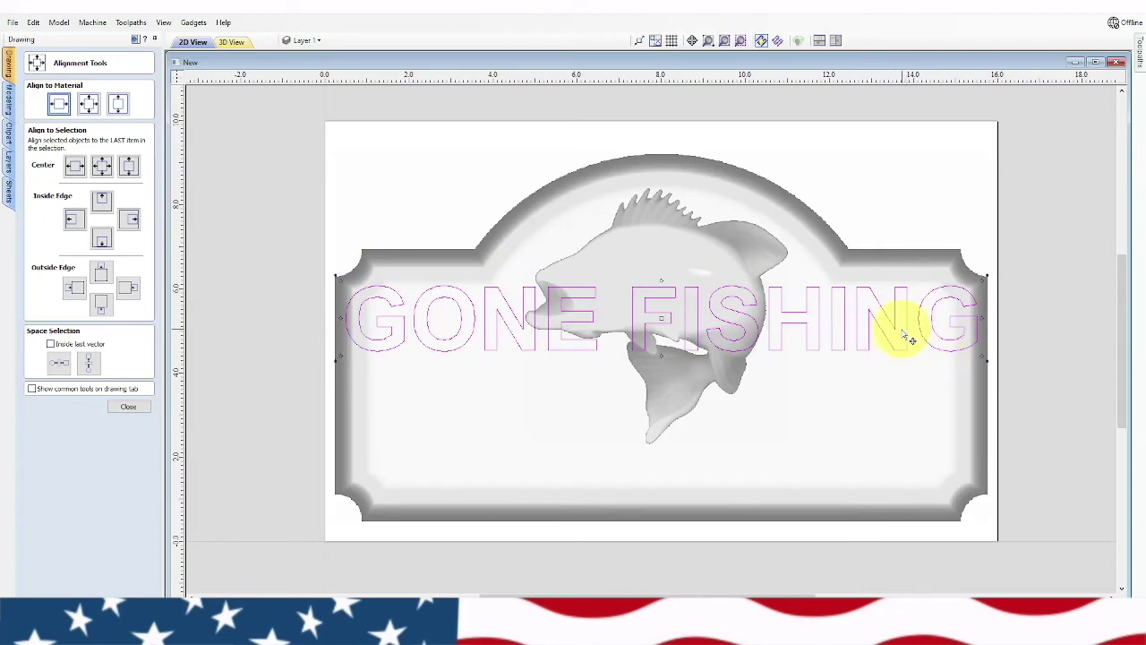
left_click_drag(896, 326, 909, 486)
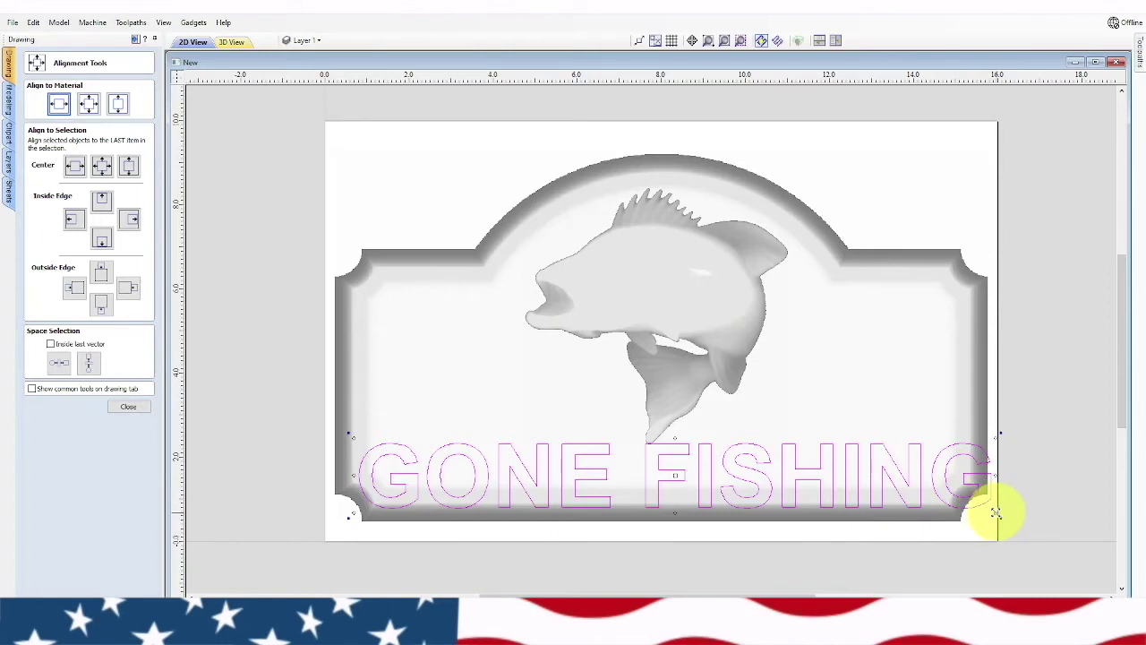
- Shrink the GONE FISHING text to about 8.7 inches wide and nudge it up toward the bass's tail
mouse_move(996, 512)
left_mouse_down()
mouse_move(971, 499)
mouse_move(978, 508)
left_mouse_up()
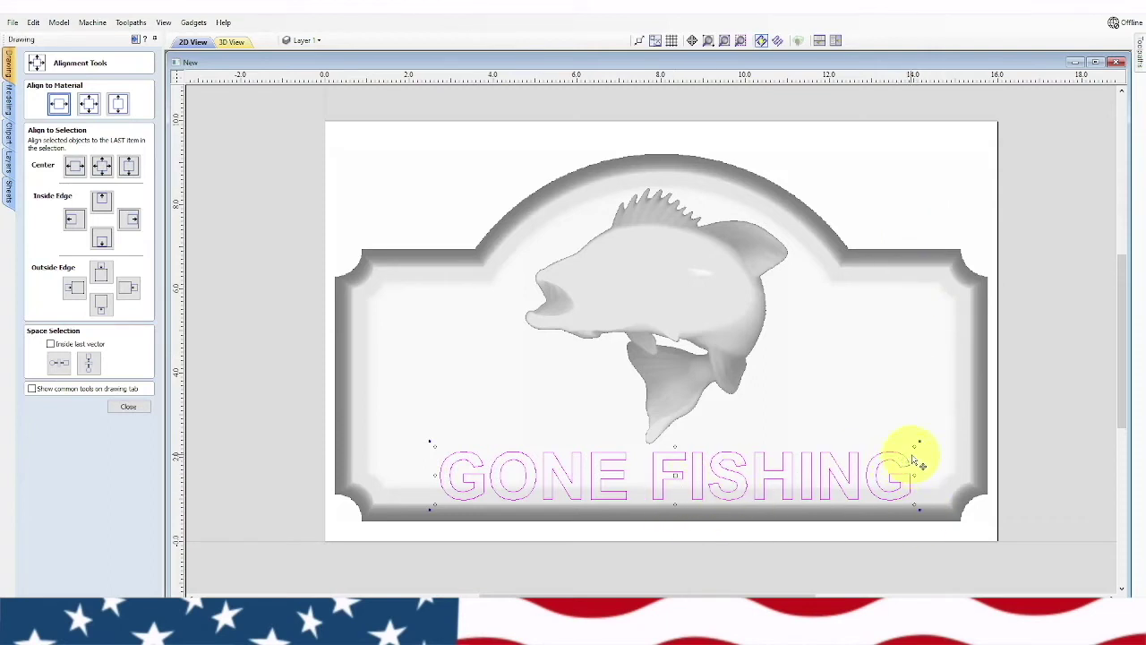
mouse_move(913, 445)
left_mouse_down()
mouse_move(907, 465)
mouse_move(907, 455)
left_mouse_up()
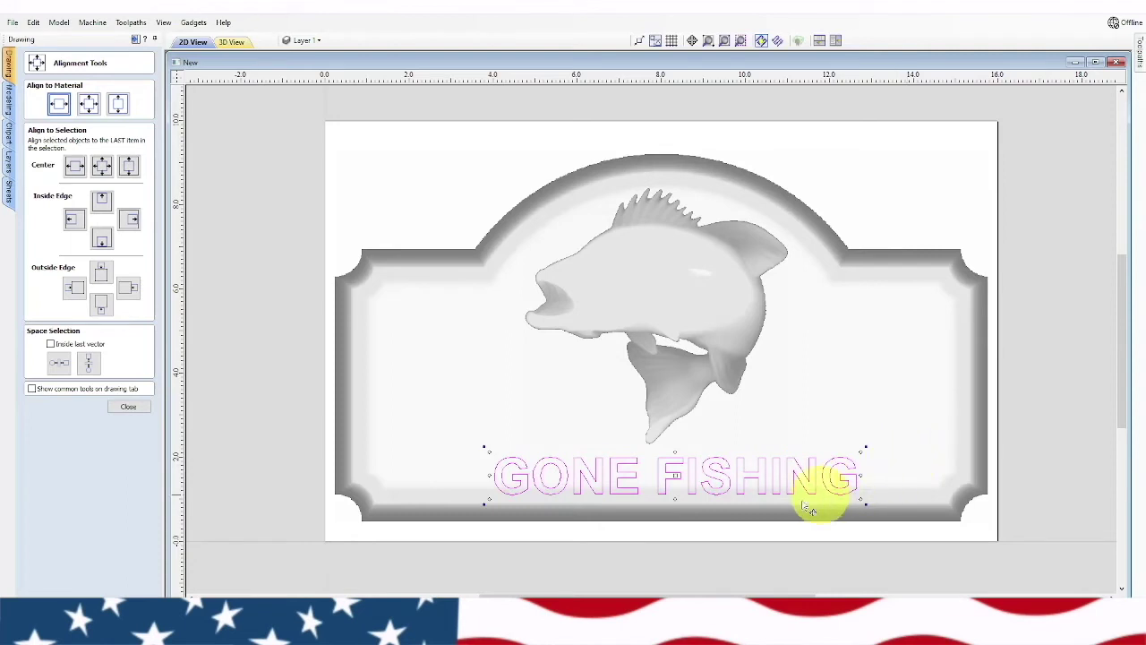
left_click_drag(673, 473, 673, 463)
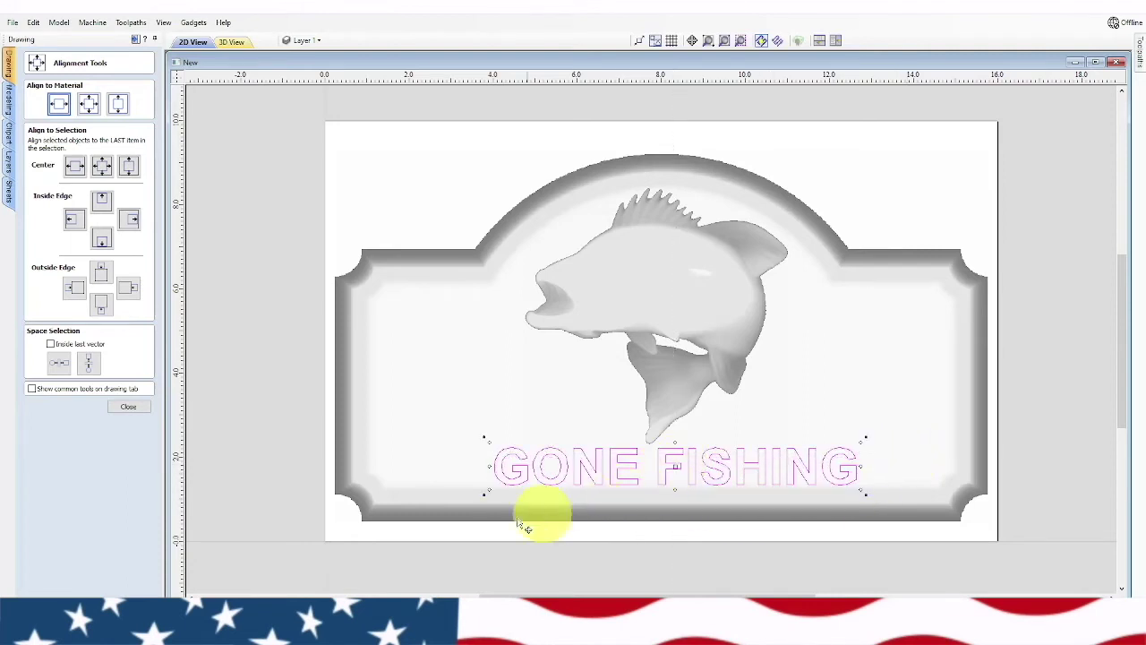
mouse_move(453, 631)
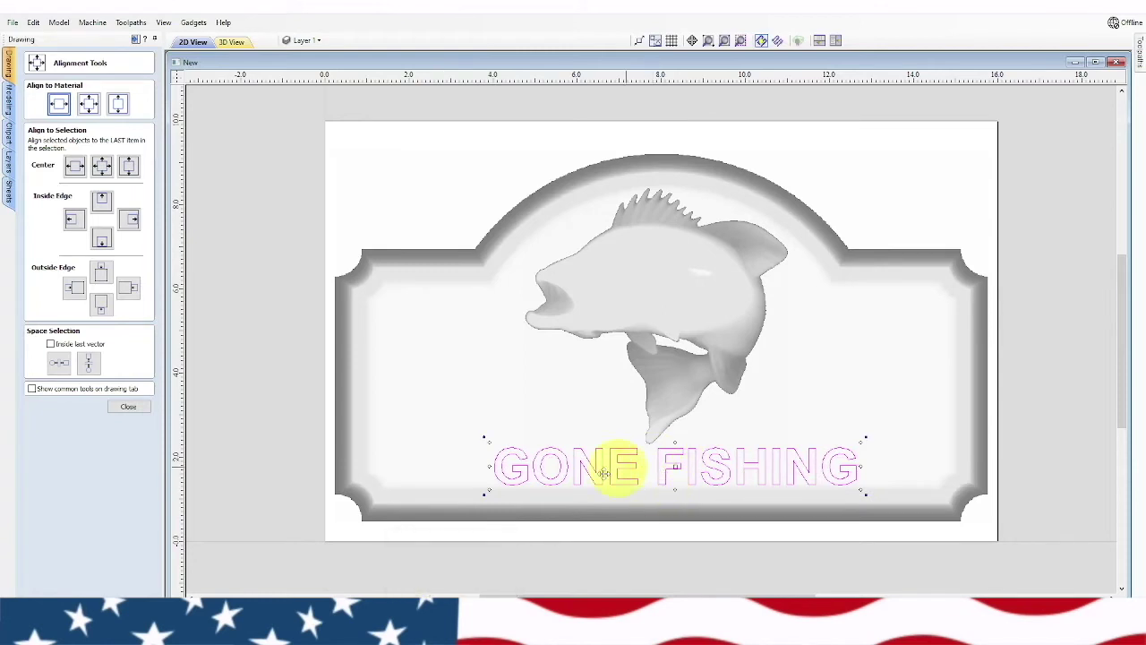
- Replace the GONE FISHING text with the word GONE in bold Arial, about 1.34 inches high, left of the bass's tail
left_click(654, 471)
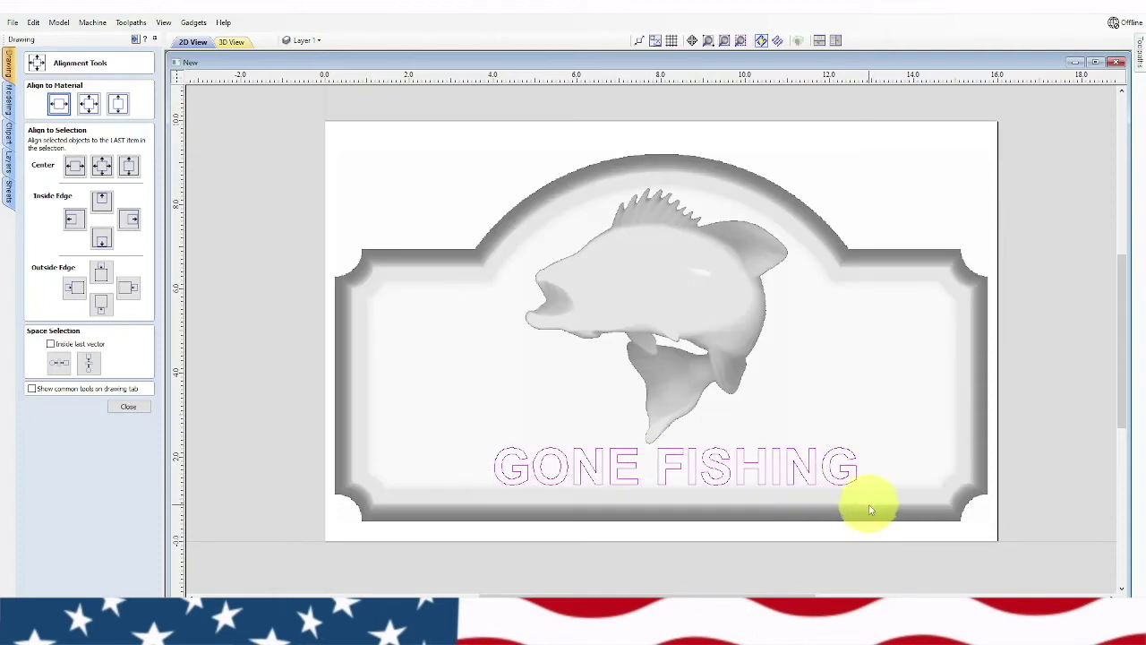
key("Delete")
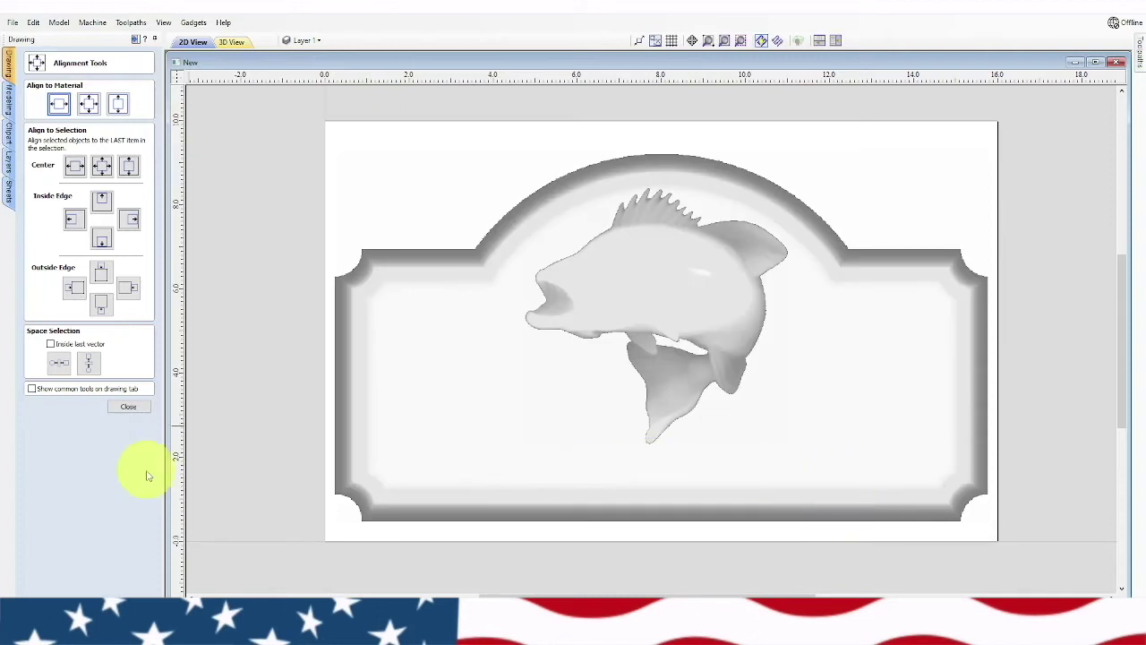
left_click(129, 408)
left_click(31, 159)
type("GONE")
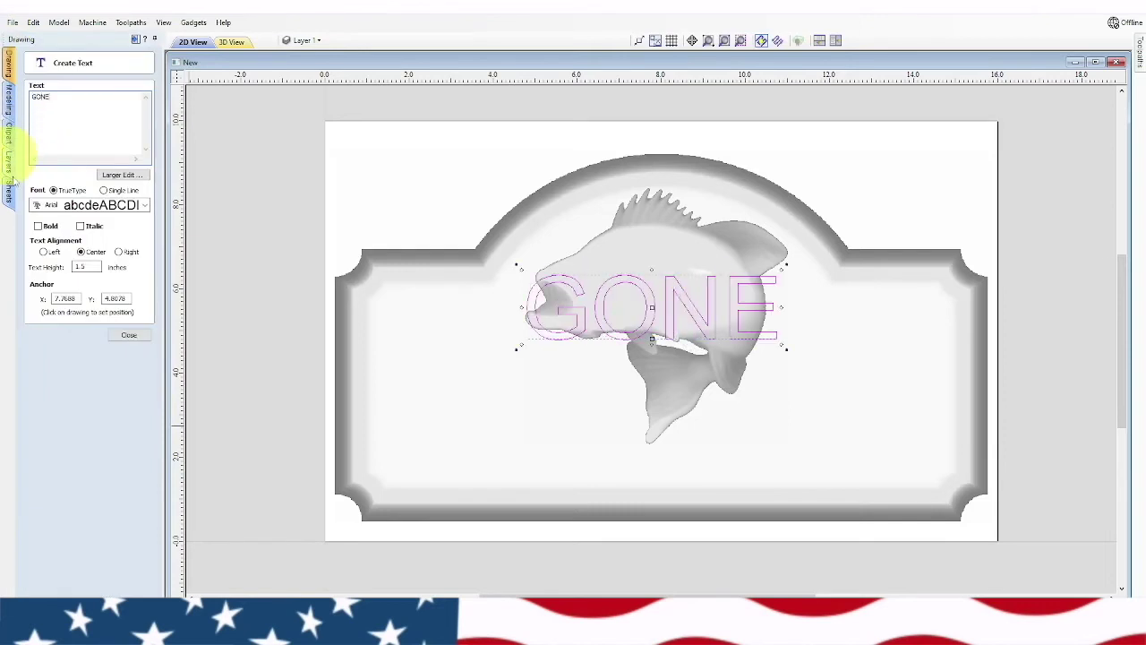
left_click(37, 226)
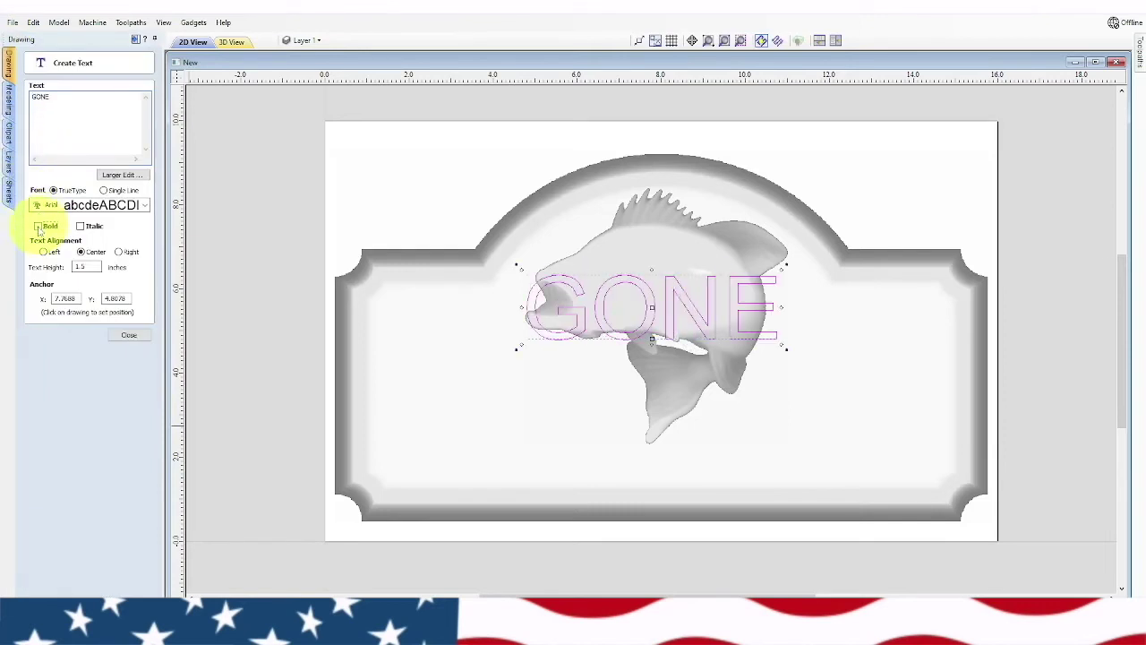
left_click(128, 336)
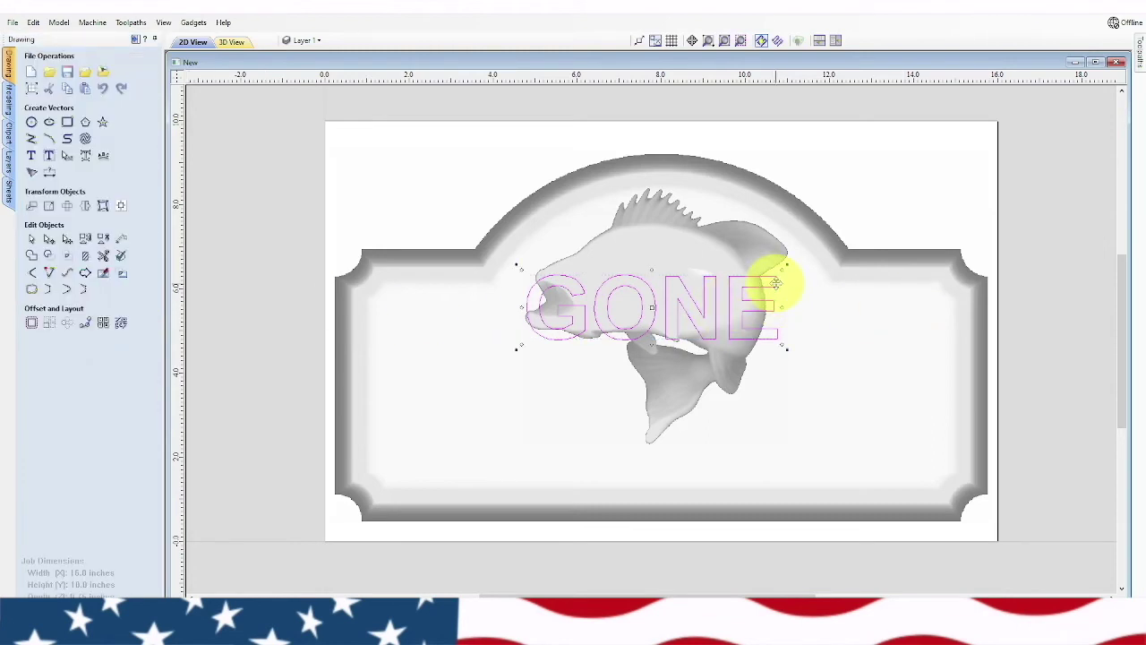
left_click_drag(781, 269, 760, 273)
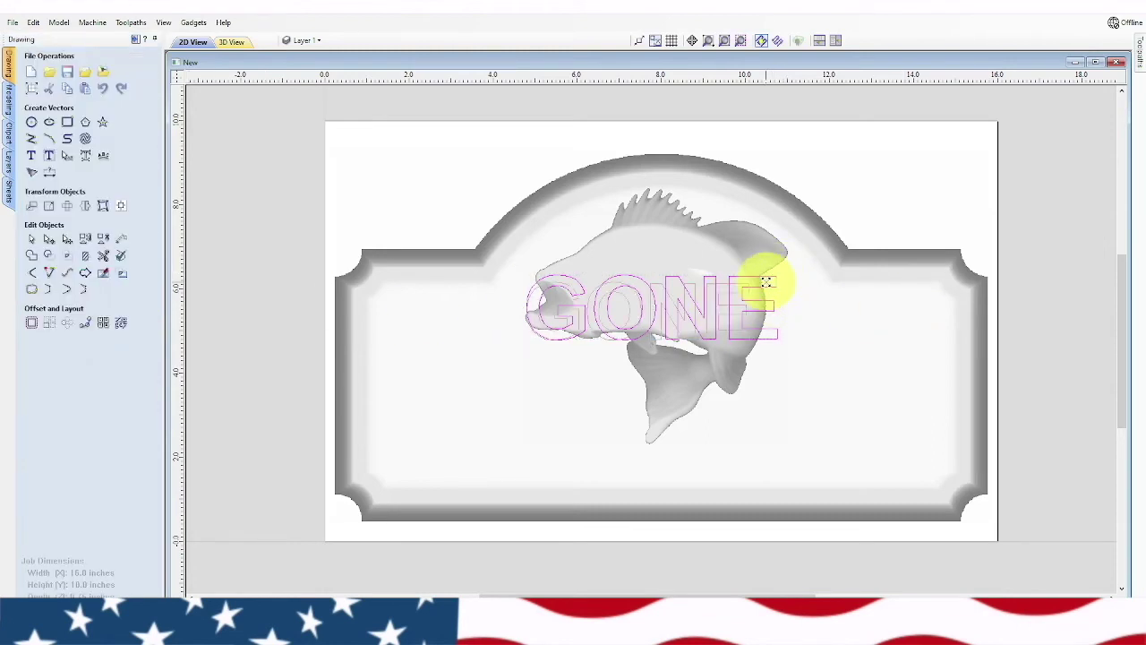
left_click_drag(662, 315, 511, 383)
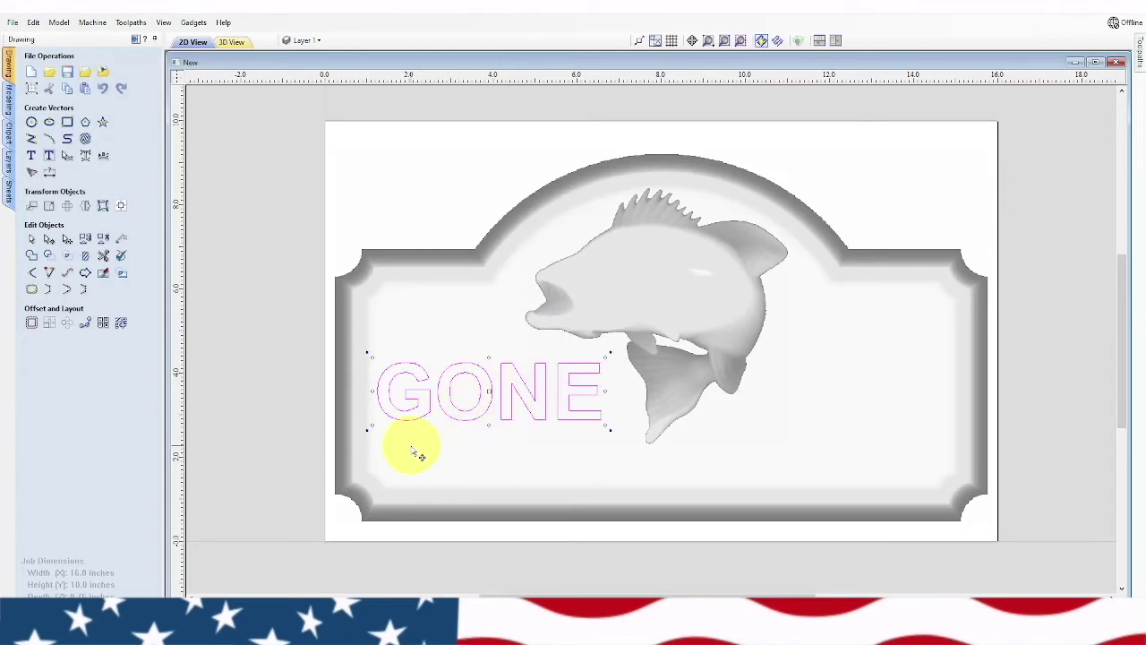
left_click(31, 155)
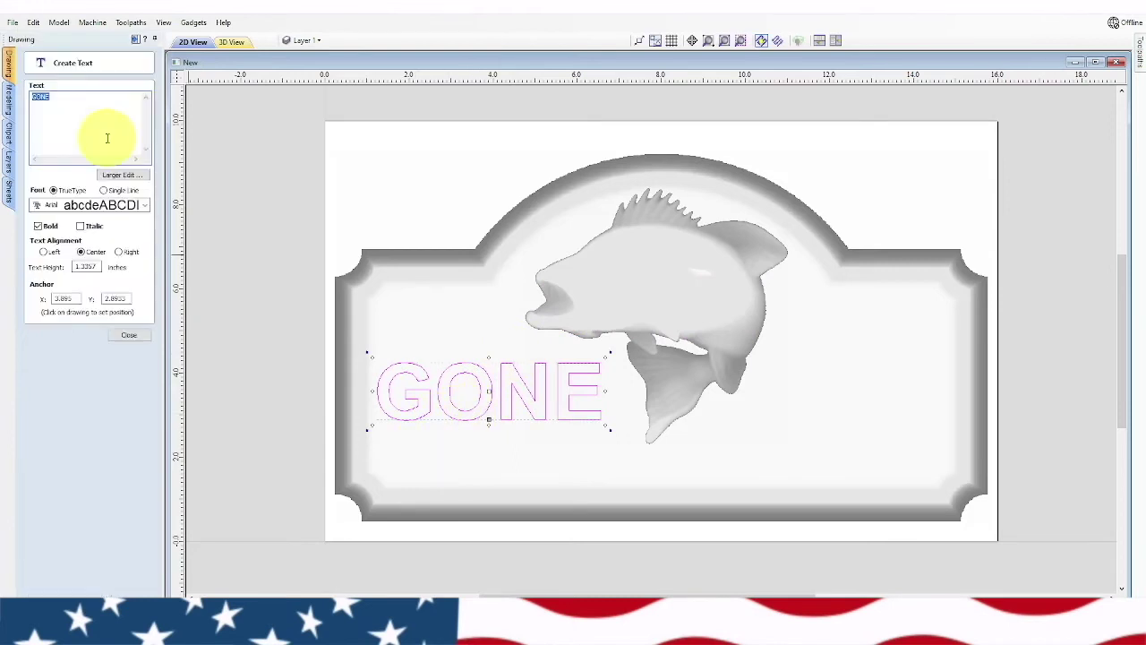
type("FISHING")
key("BackSpace")
key("BackSpace")
key("BackSpace")
key("BackSpace")
key("BackSpace")
key("BackSpace")
key("BackSpace")
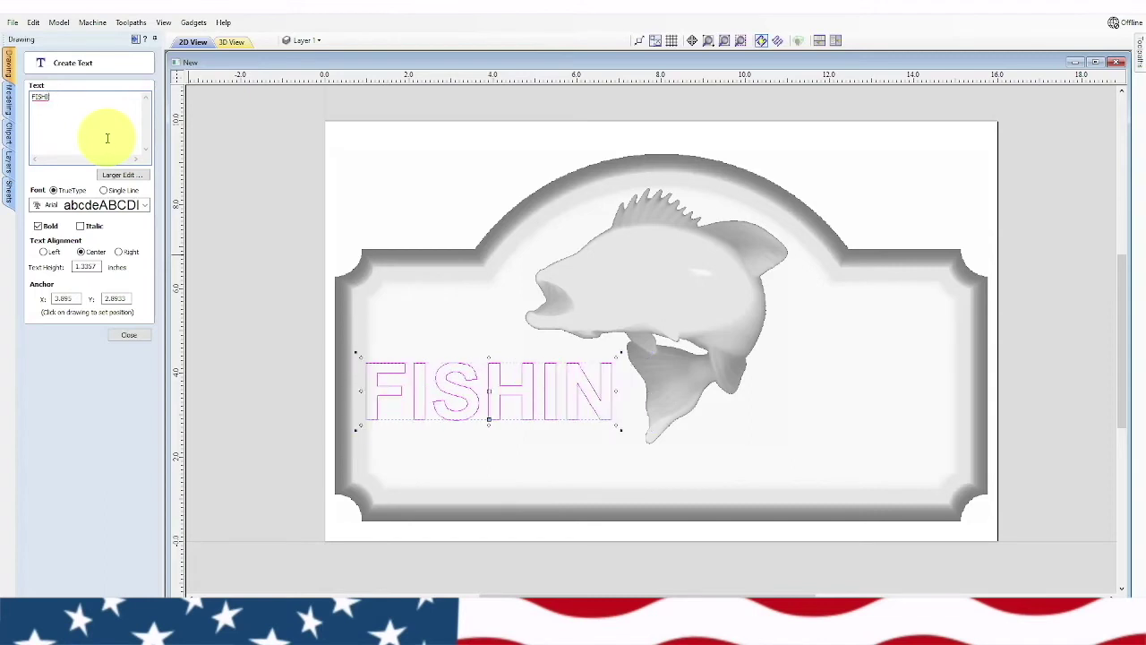
type("GONE")
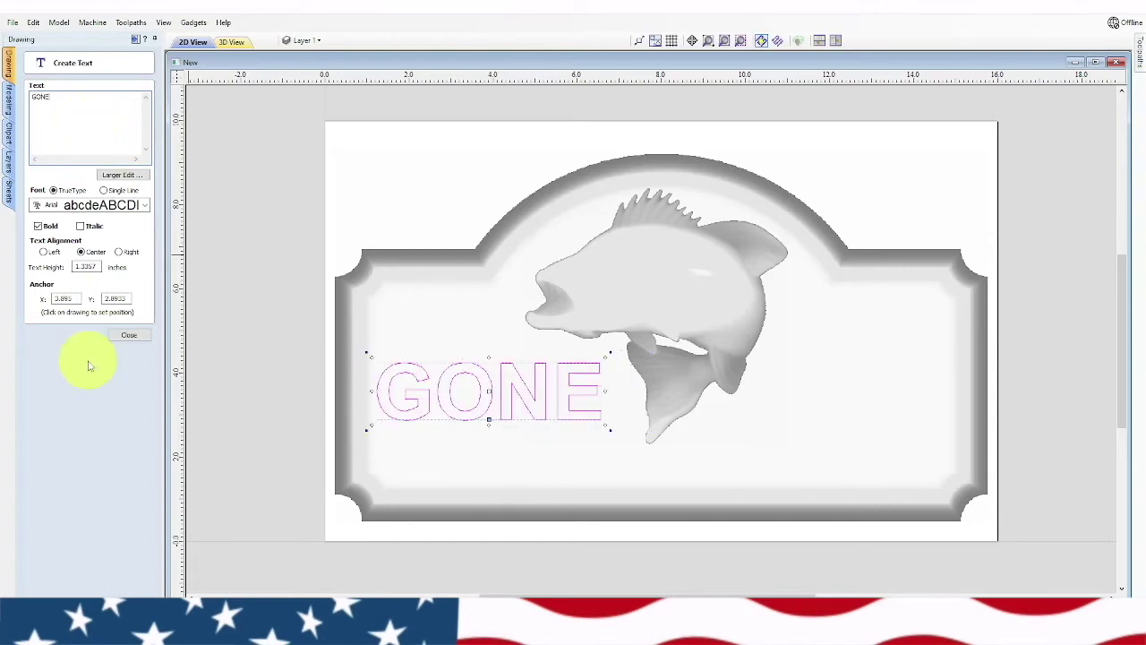
left_click(125, 334)
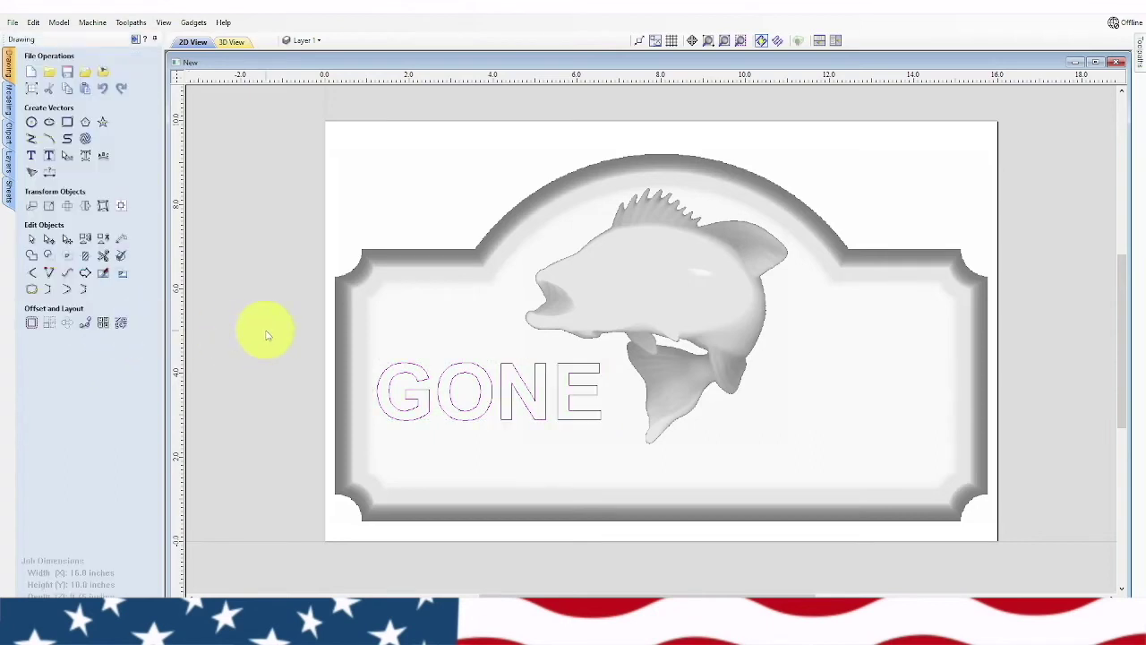
left_click(31, 141)
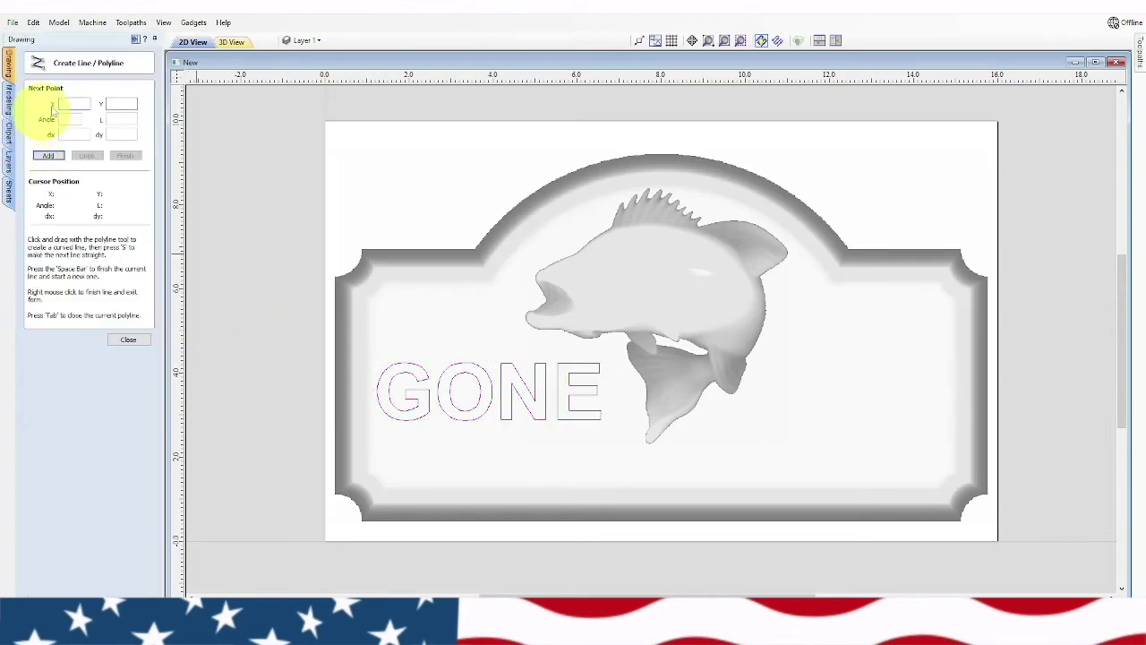
left_click(117, 342)
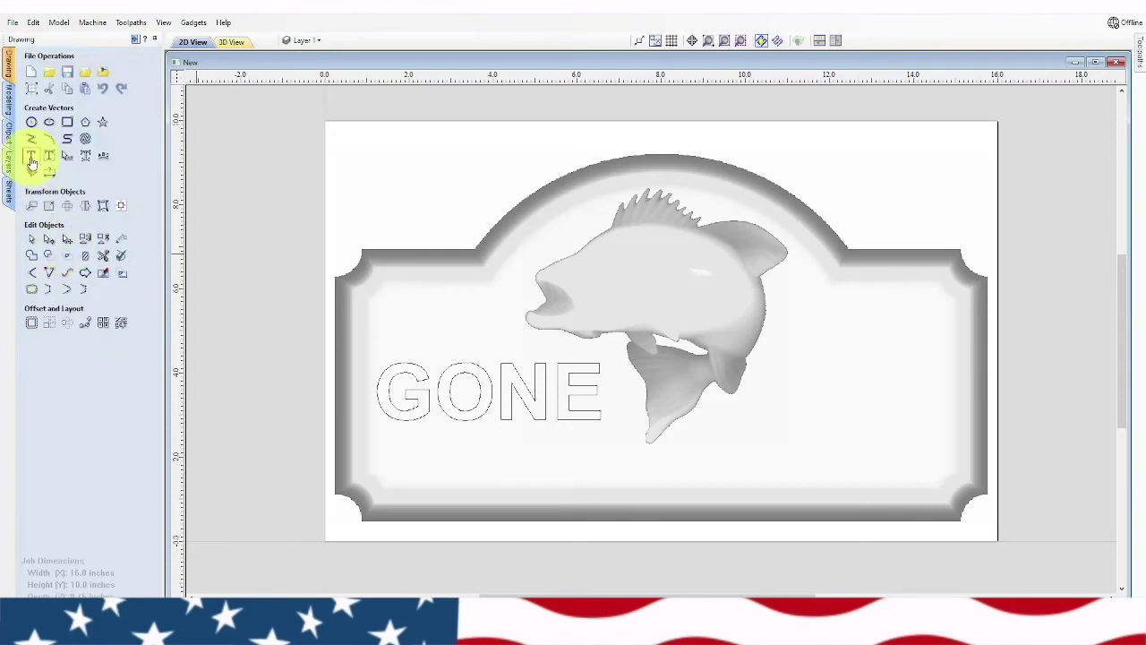
- Create bold Arial text FISHING right of the bass's tail, about 4.7 inches wide, and narrow GONE to about 4.1 inches
left_click(31, 158)
type("FISHING")
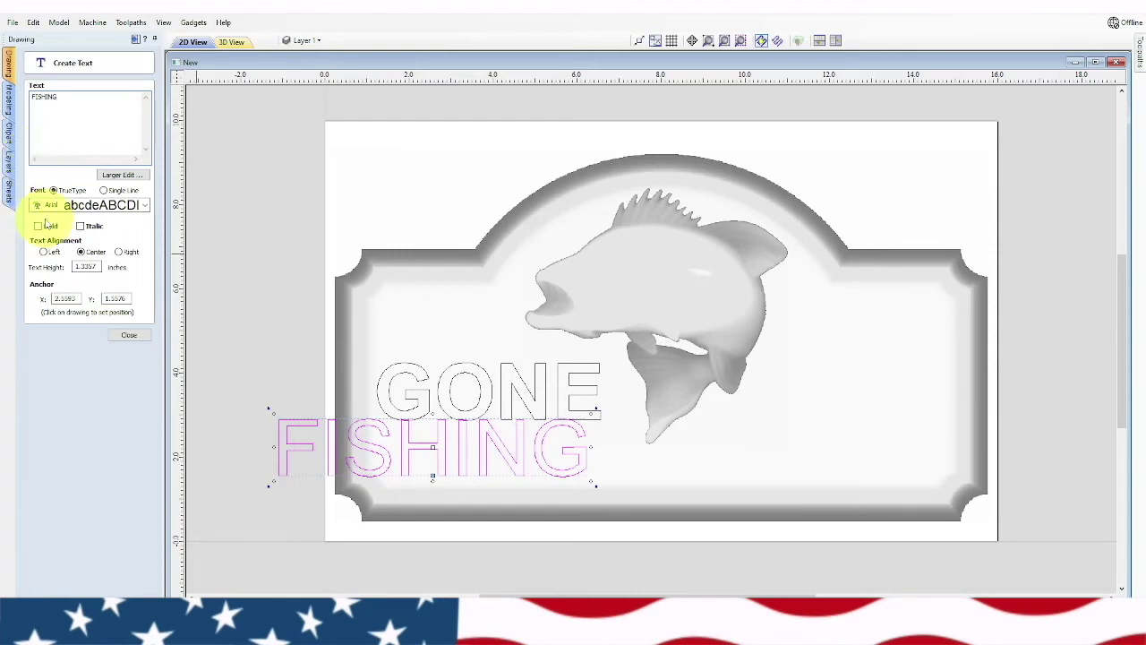
left_click(129, 335)
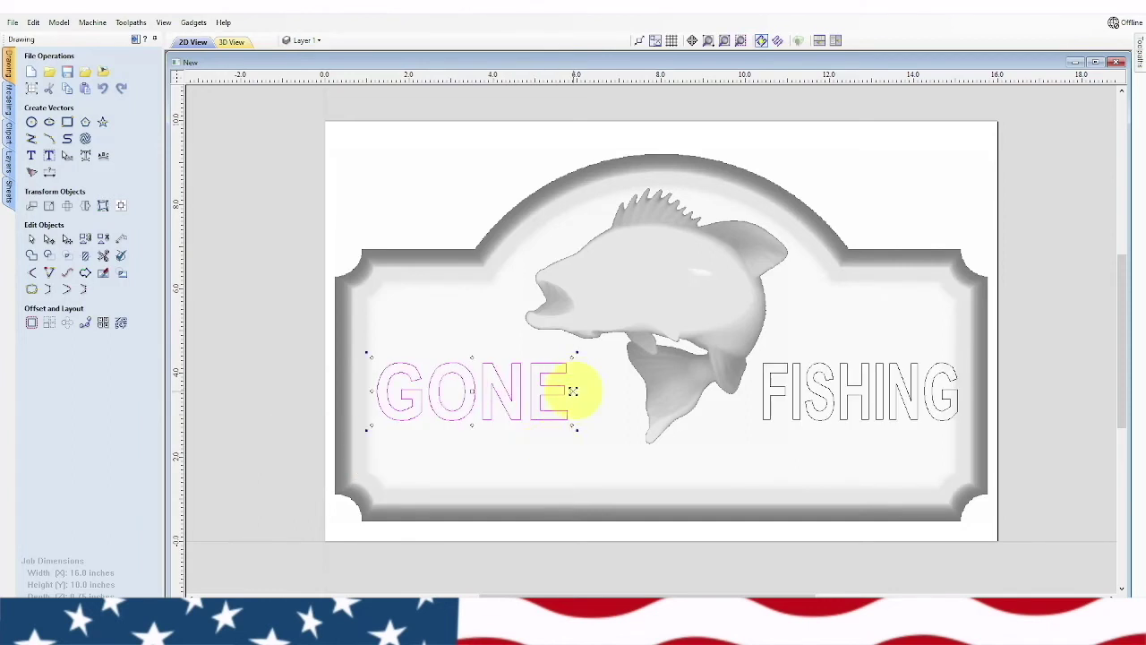
left_click(566, 391)
left_click(551, 401)
left_click(438, 251)
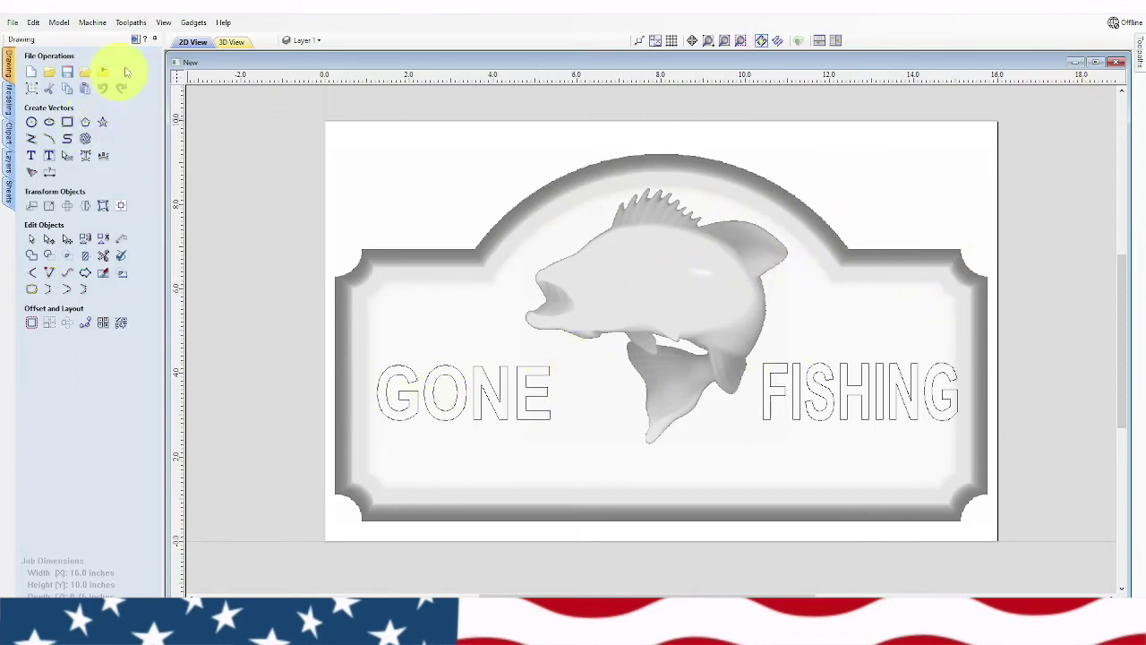
- Start a 3D rough machining toolpath and set the material thickness to 1 inch with Z-zero on the material surface
left_click(137, 40)
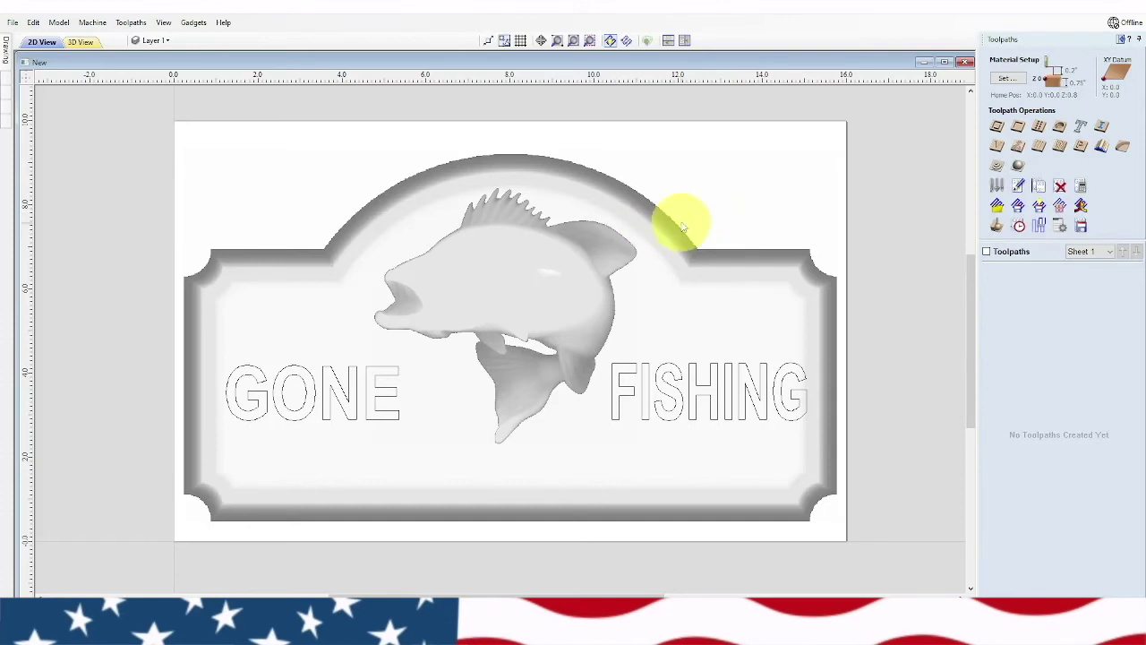
left_click_drag(661, 195, 676, 467)
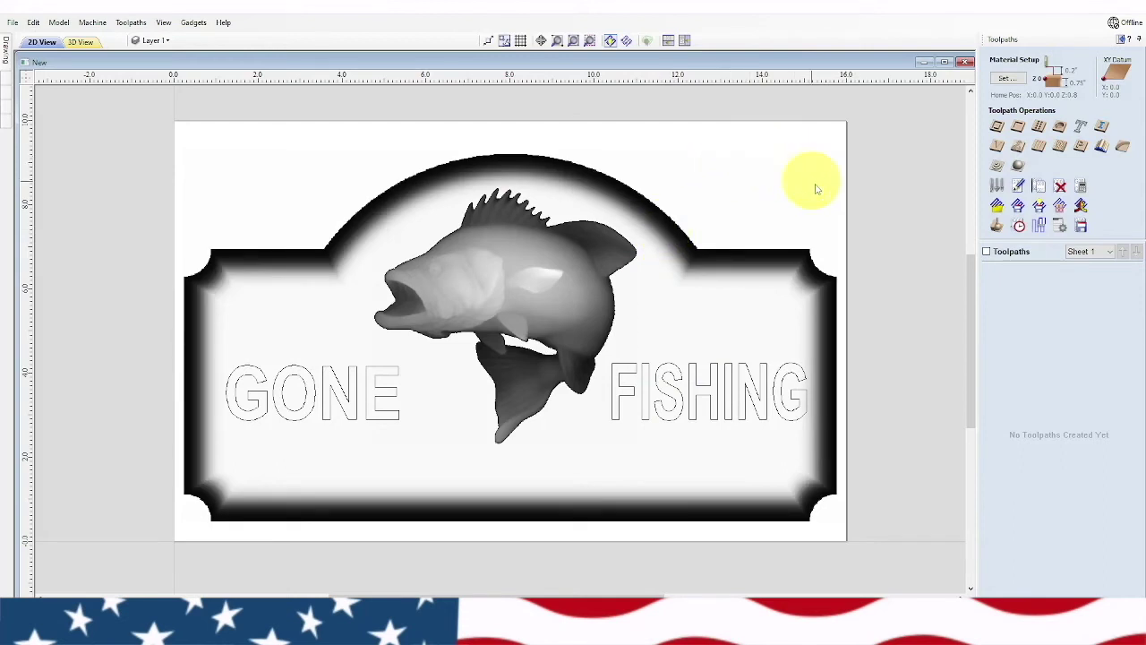
left_click(998, 170)
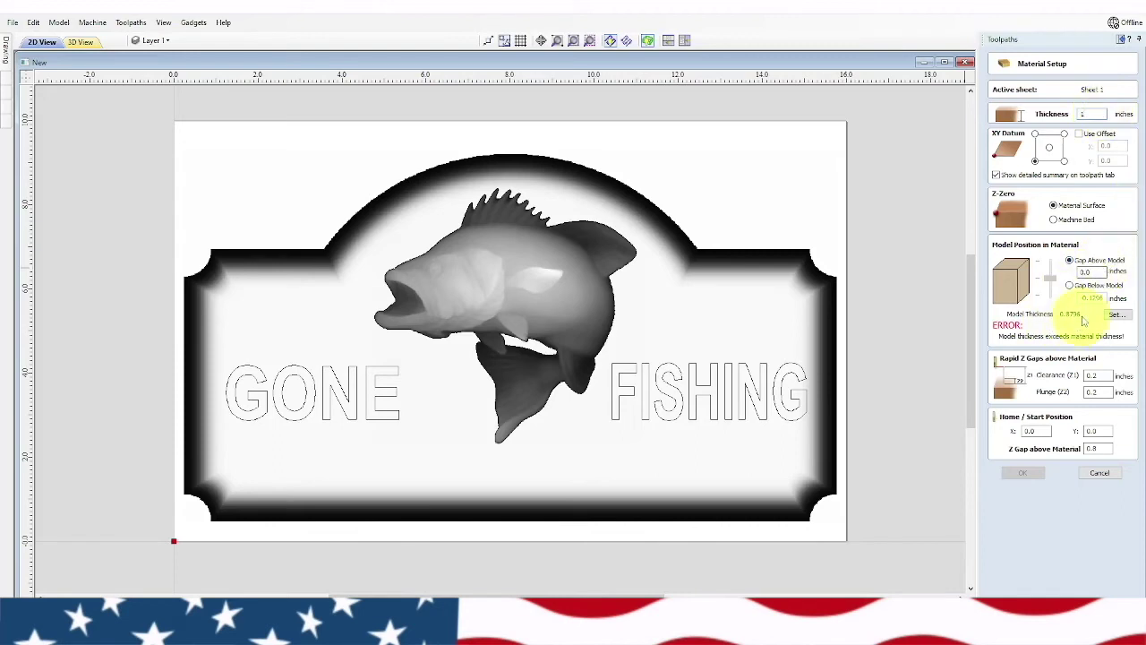
left_click(1054, 219)
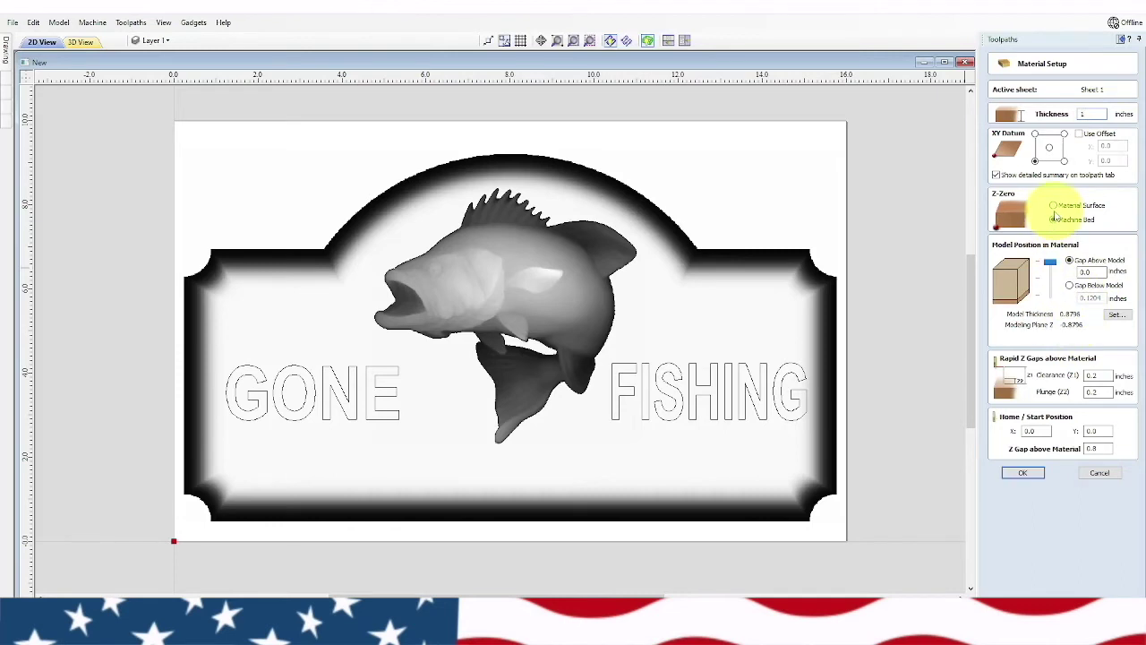
left_click(1054, 205)
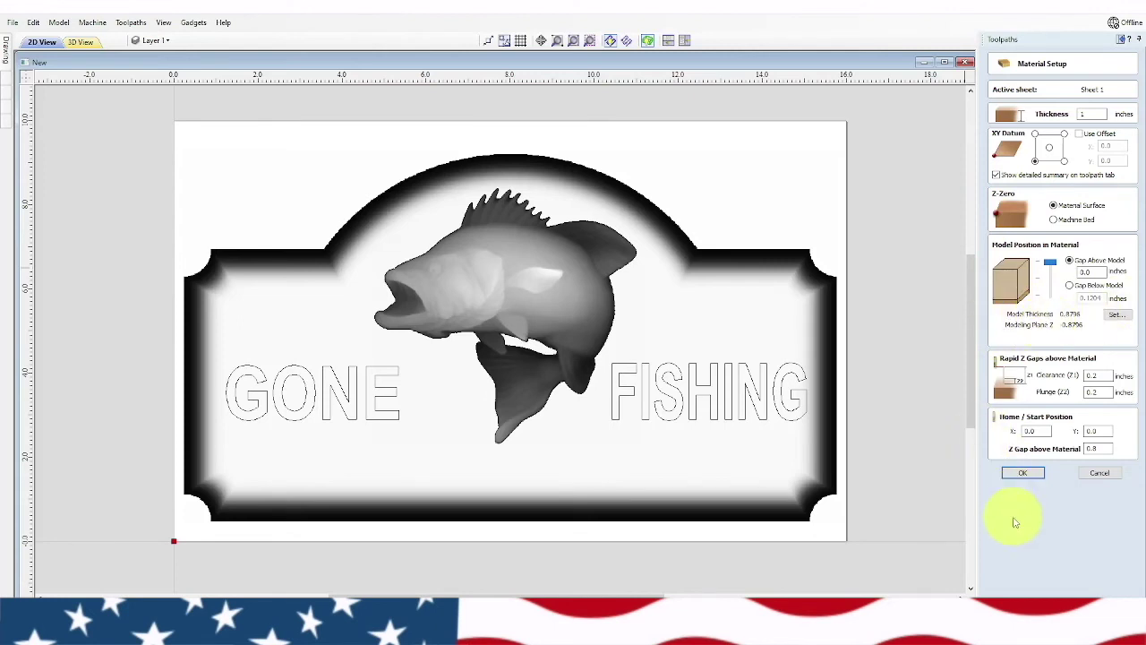
left_click(1022, 475)
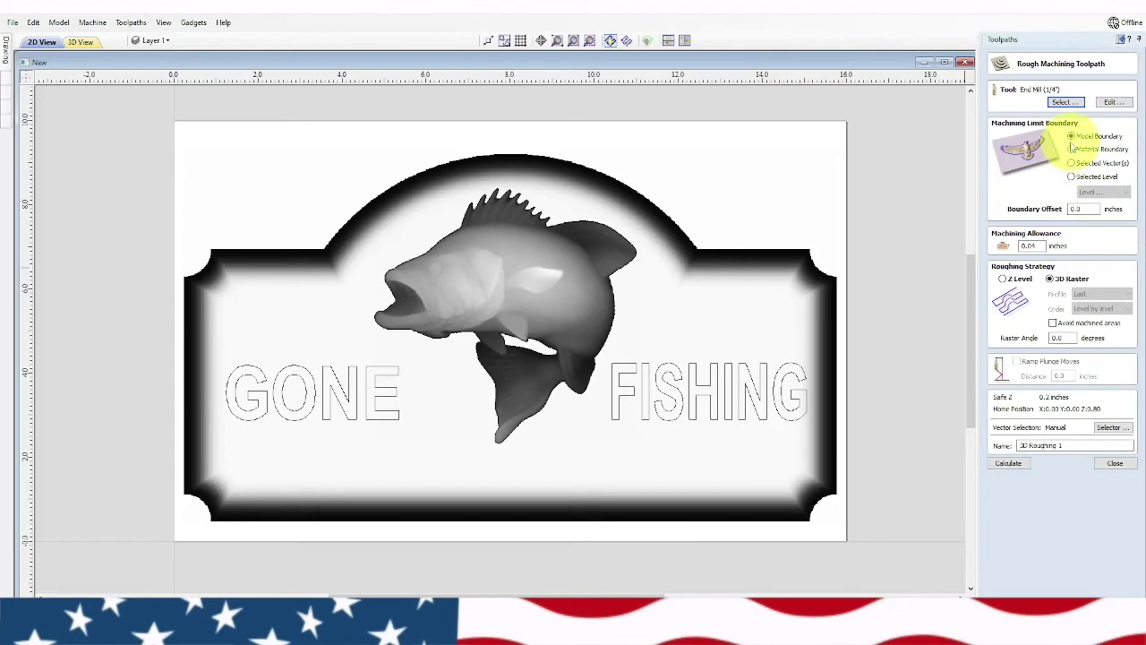
- Calculate and preview the 3D roughing toolpath with a 1/4-inch end mill, model boundary, 0.04-inch machining allowance and 3D Raster strategy
left_click(1023, 246)
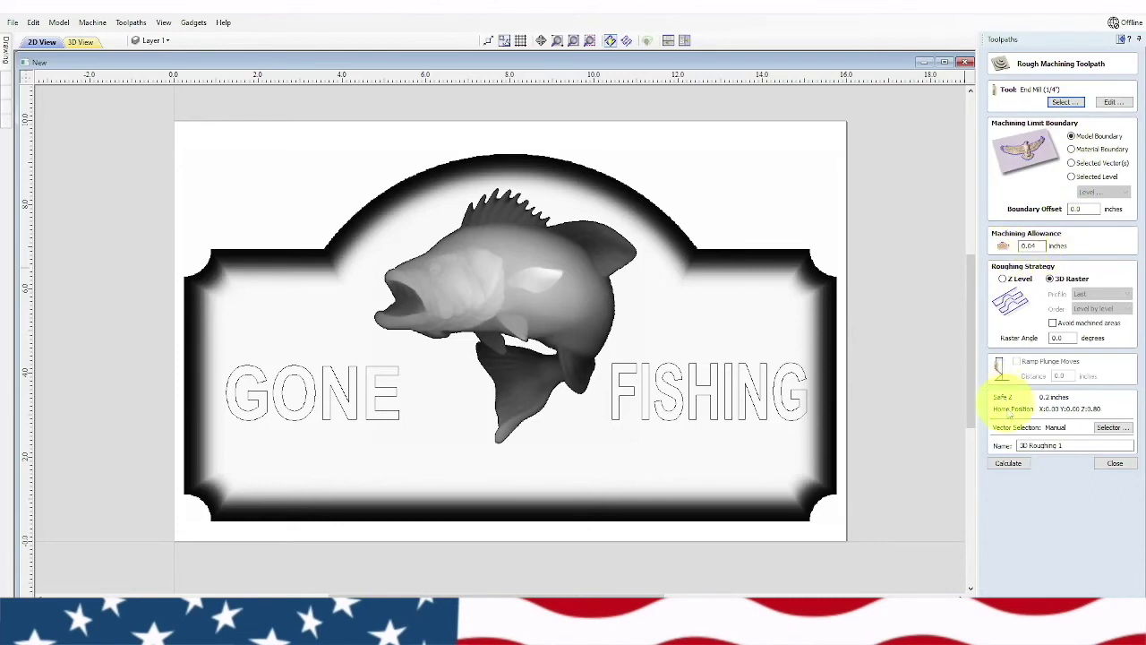
left_click(1007, 464)
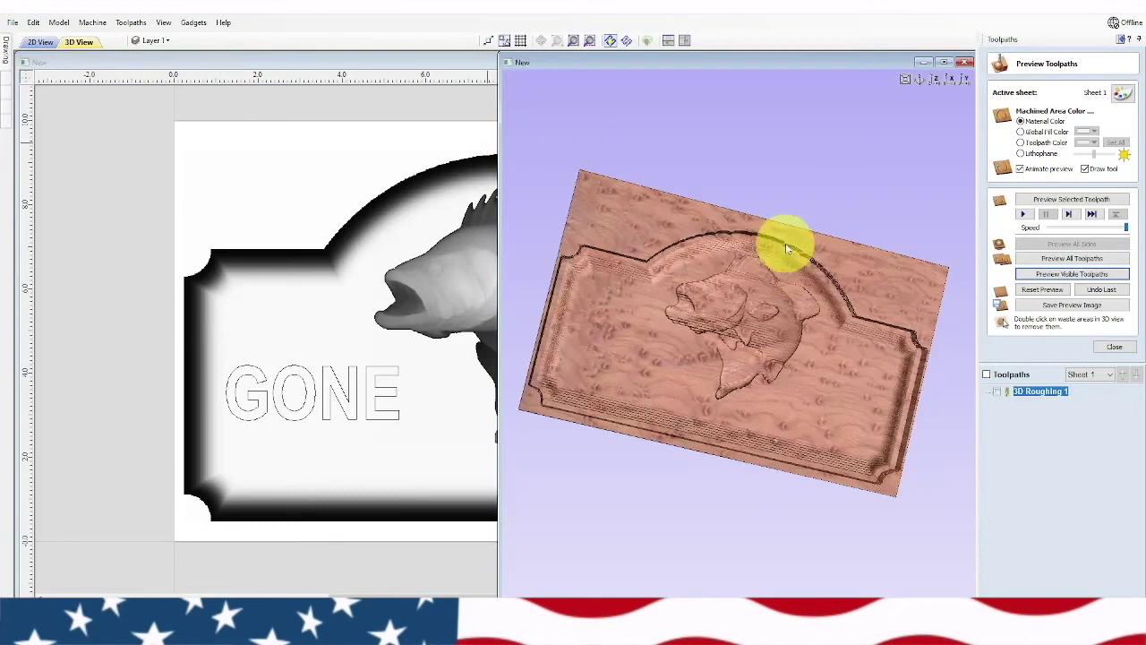
left_click_drag(767, 340, 747, 324)
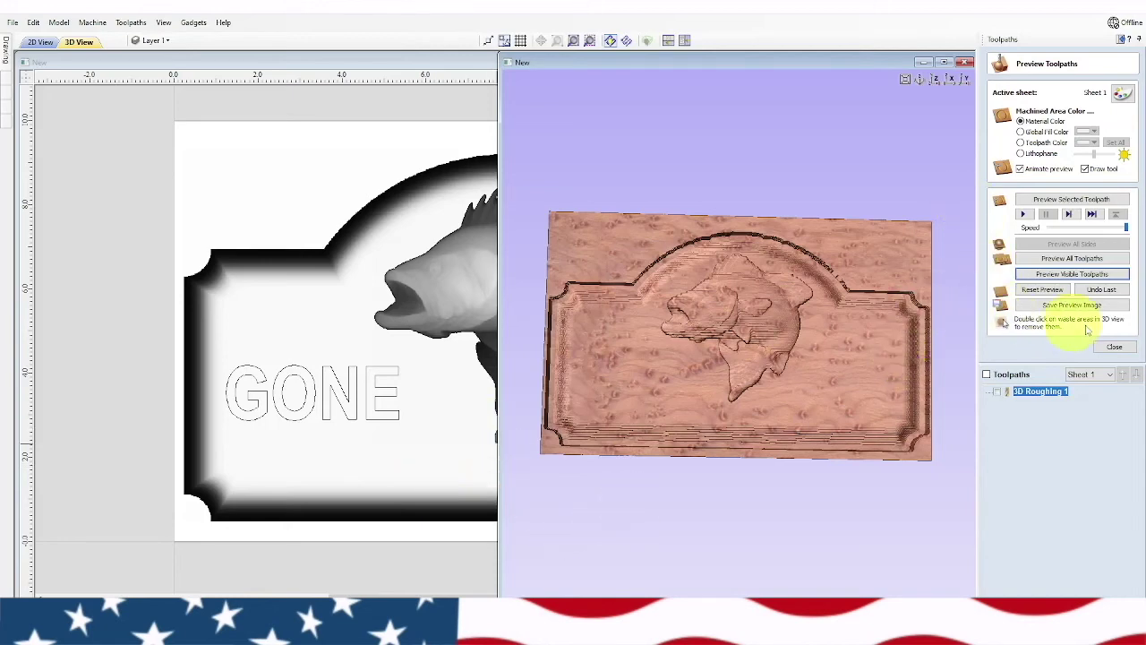
left_click(1110, 347)
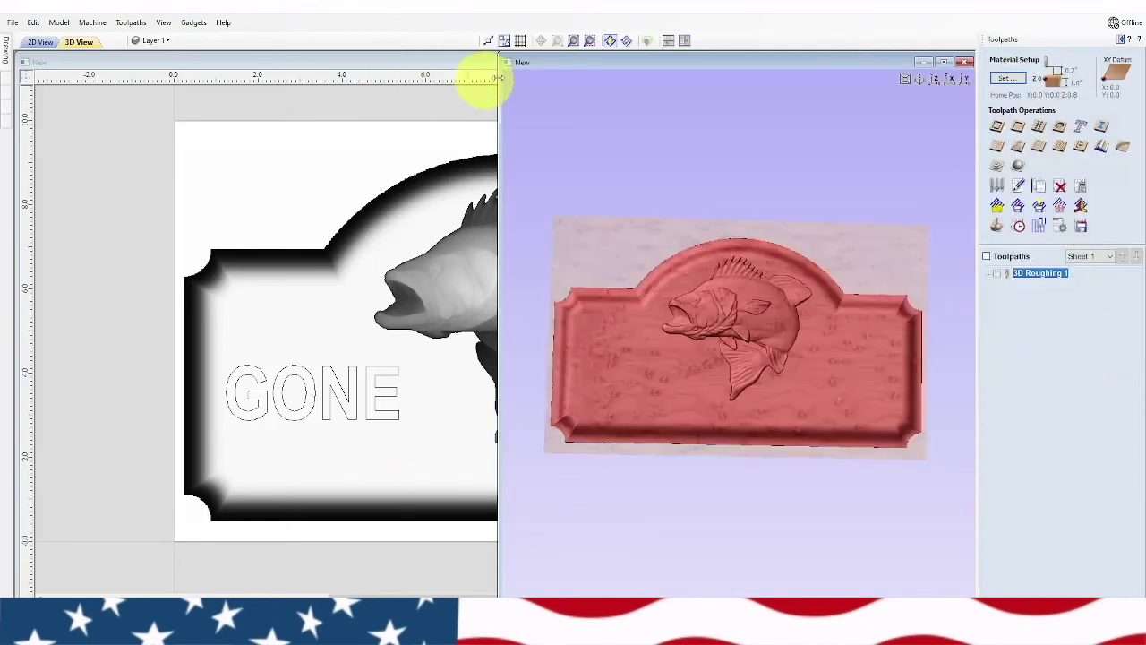
- Calculate the 3D finish machining toolpath and preview its carving of the bass beside a half-width 2D view
left_click(922, 62)
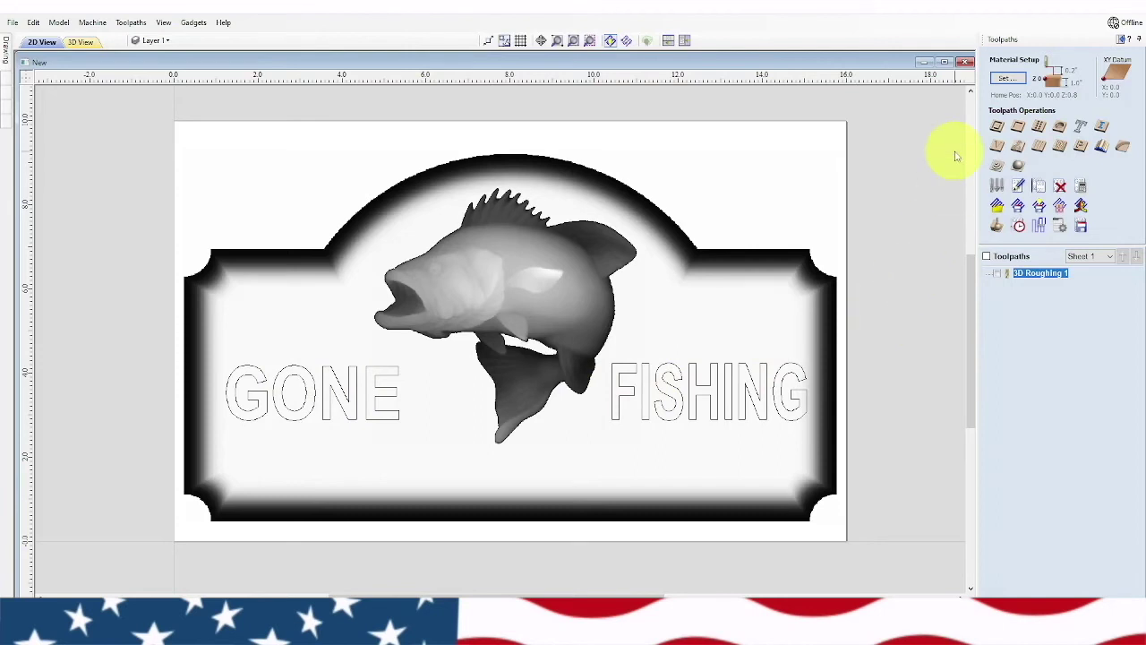
left_click(1018, 166)
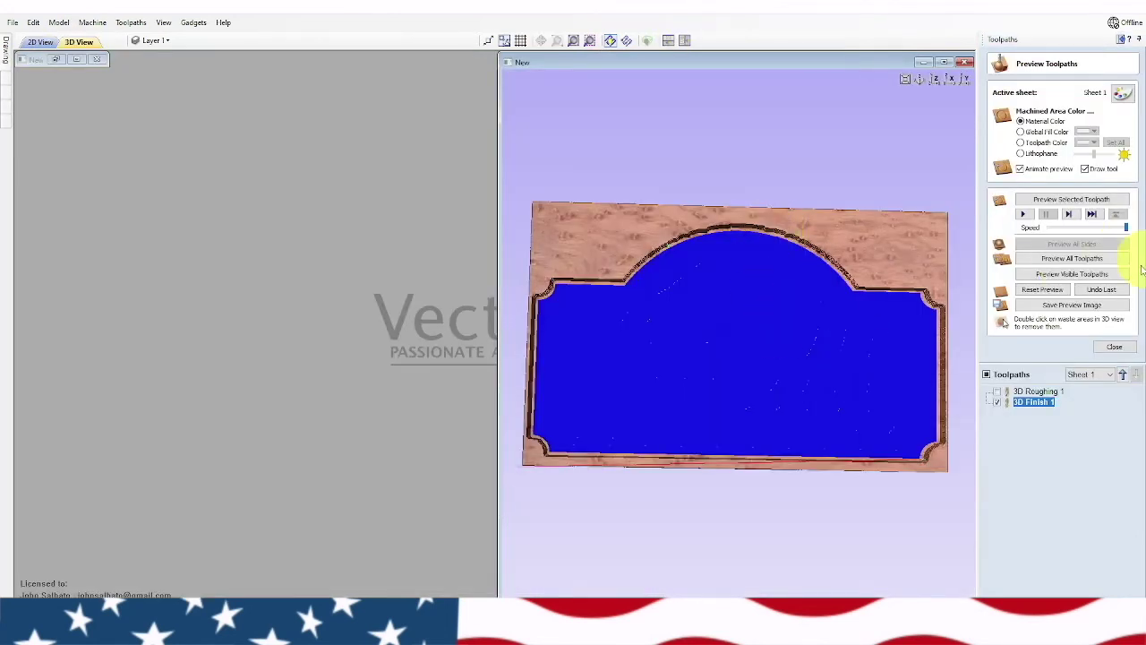
left_click(55, 59)
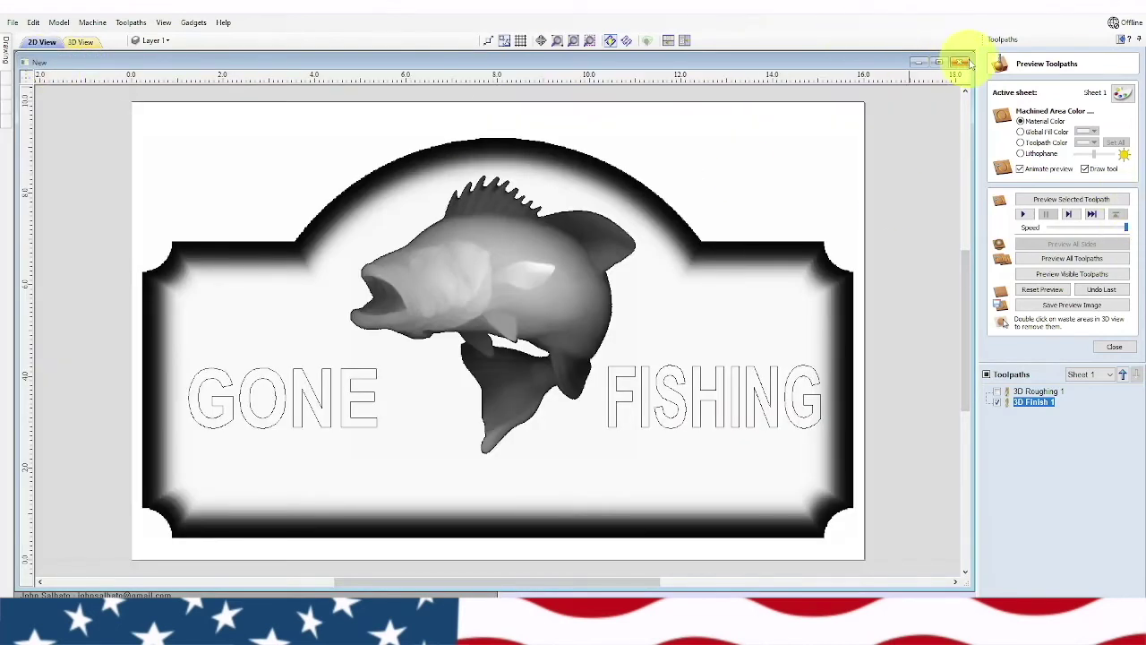
left_click_drag(973, 57, 496, 72)
left_click(1085, 271)
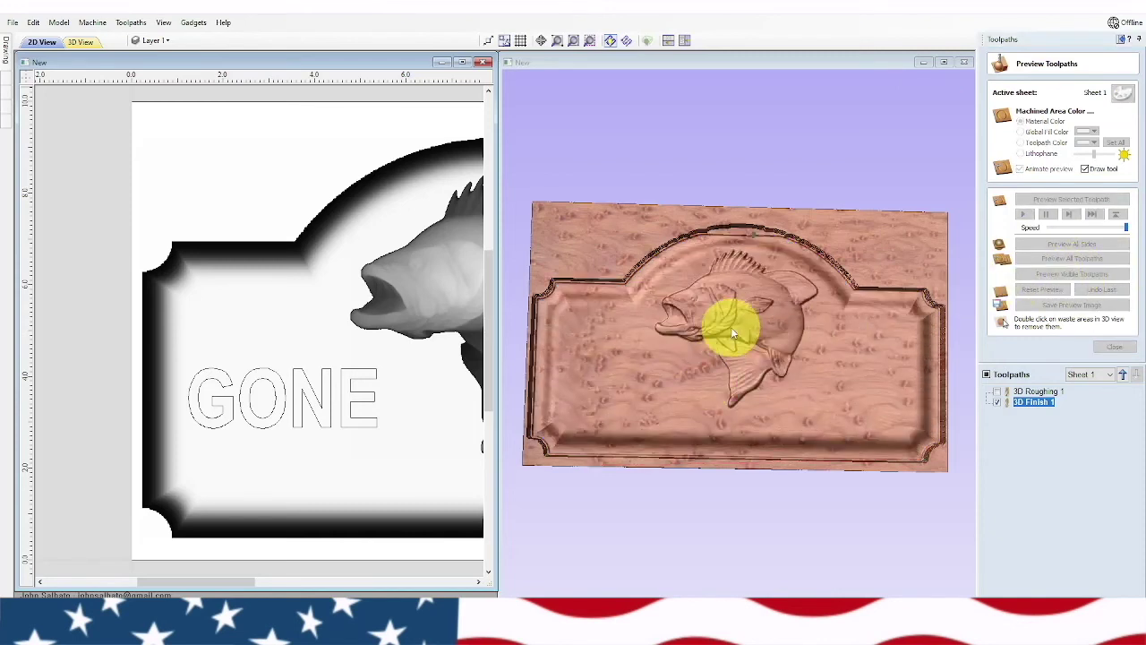
scroll(736, 330, "up", 5)
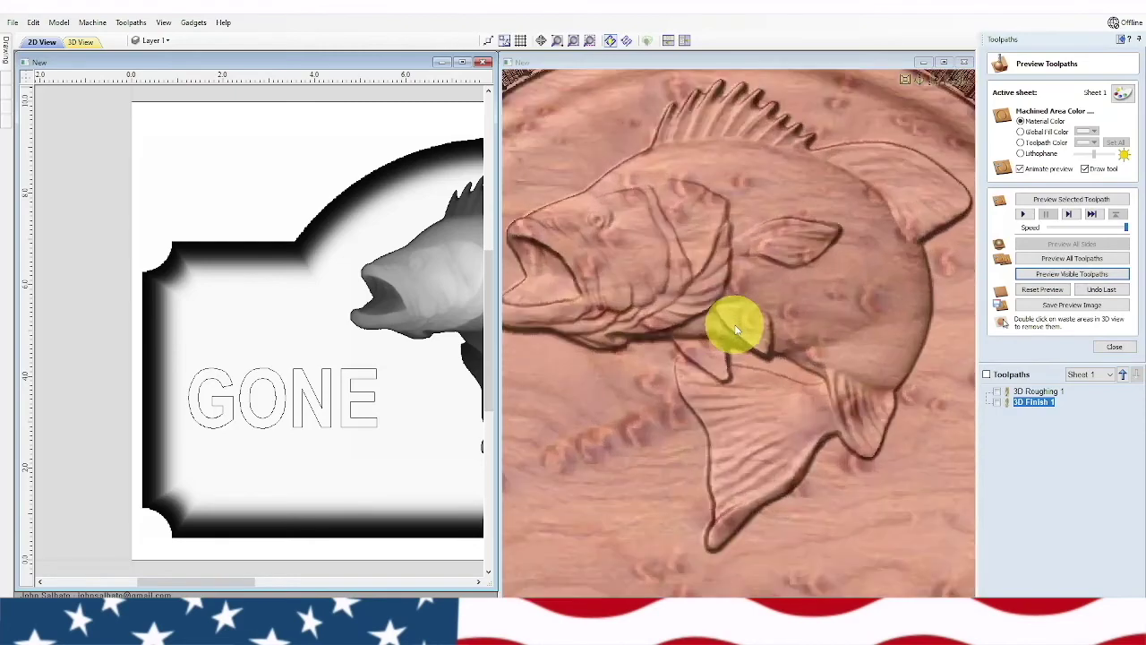
- Examine the finish-carved bass and the whole panel in the 3D preview at an angle and from directly above
scroll(736, 330, "down", 3)
scroll(735, 329, "down", 3)
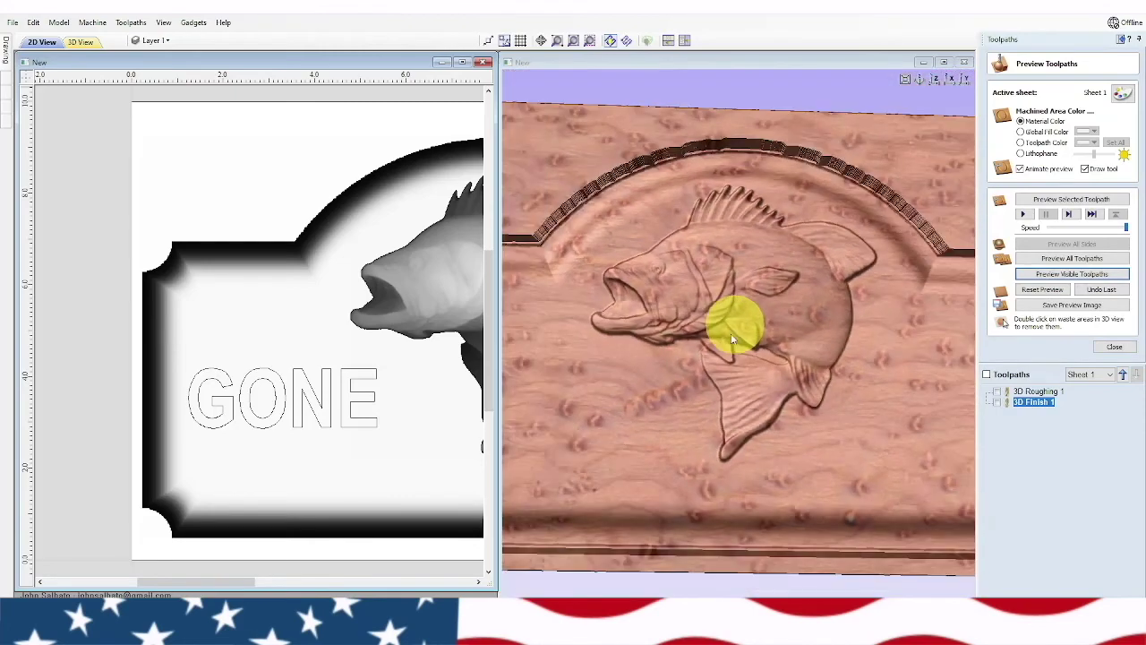
left_click_drag(732, 333, 838, 333)
scroll(792, 333, "down", 3)
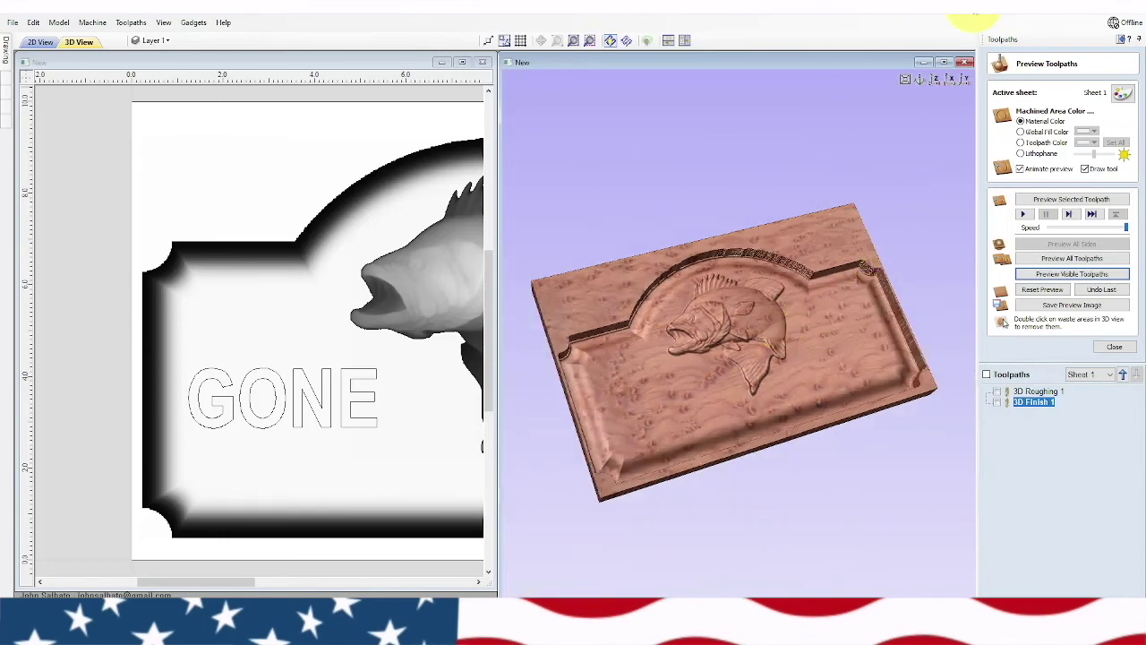
left_click(934, 79)
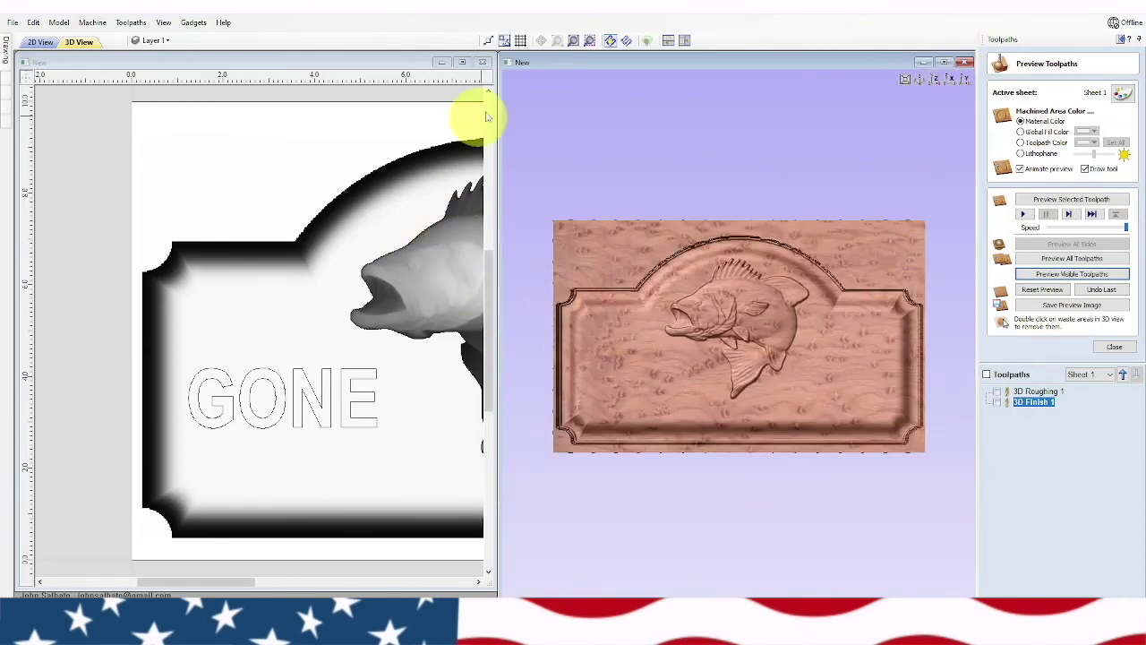
- Calculate a V-carve toolpath for GONE and FISHING with the 90° 1/2-inch V-bit, no clearance tools, projected onto the 3D model
scroll(364, 205, "down", 3)
middle_click_drag(387, 220, 258, 248)
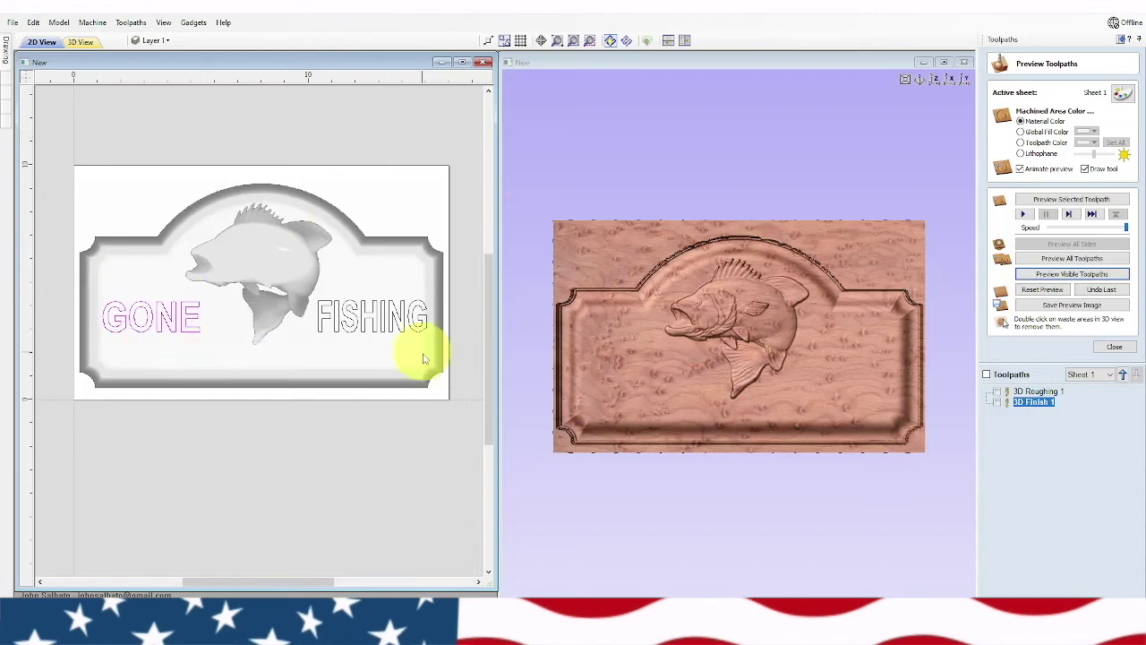
left_click_drag(315, 286, 433, 344)
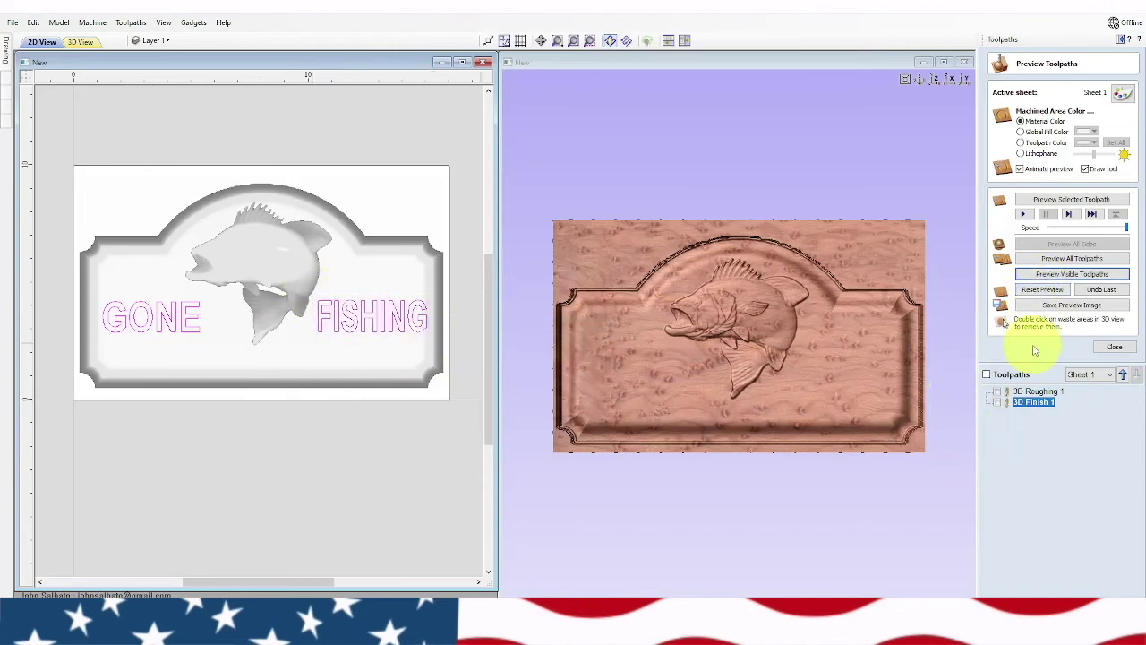
left_click(1113, 346)
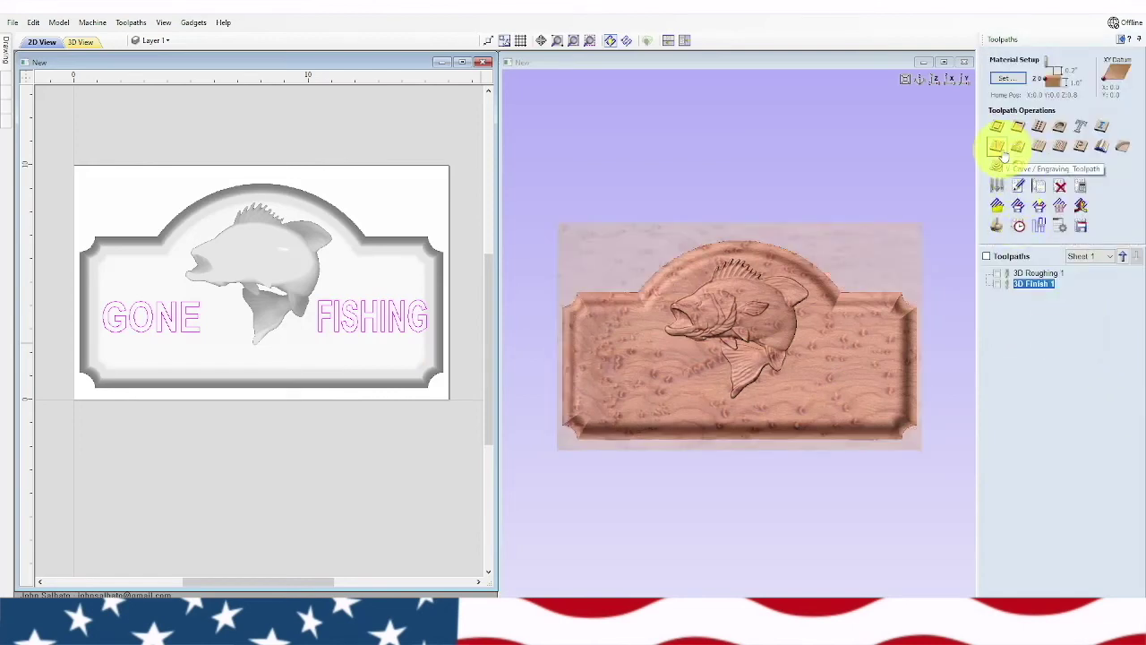
left_click(997, 147)
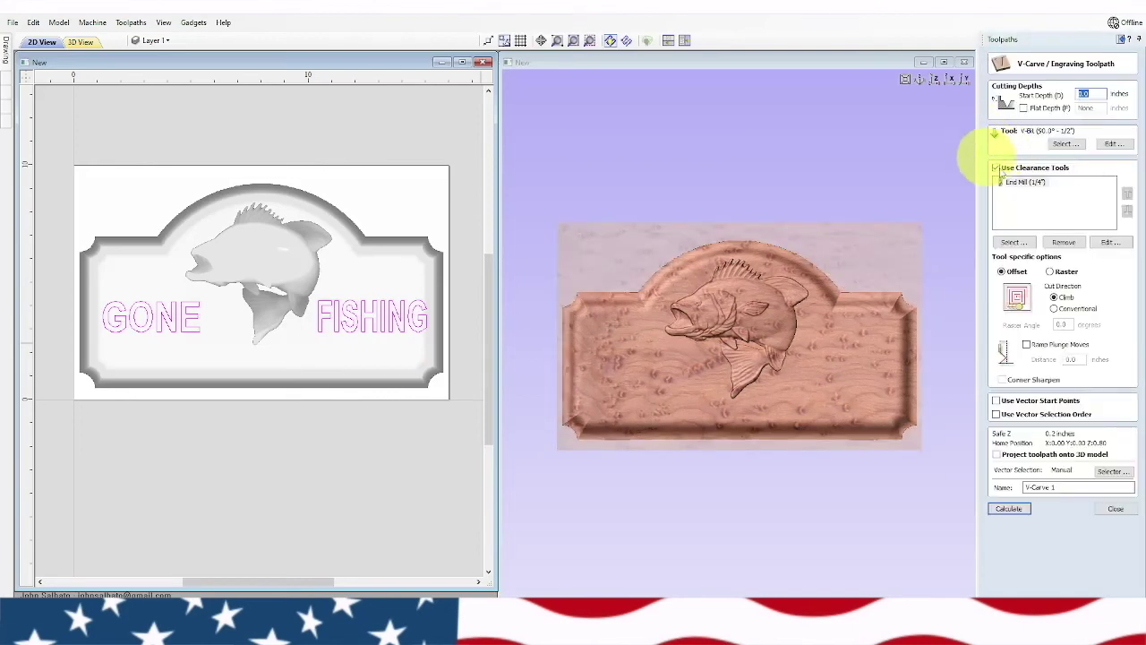
left_click(996, 167)
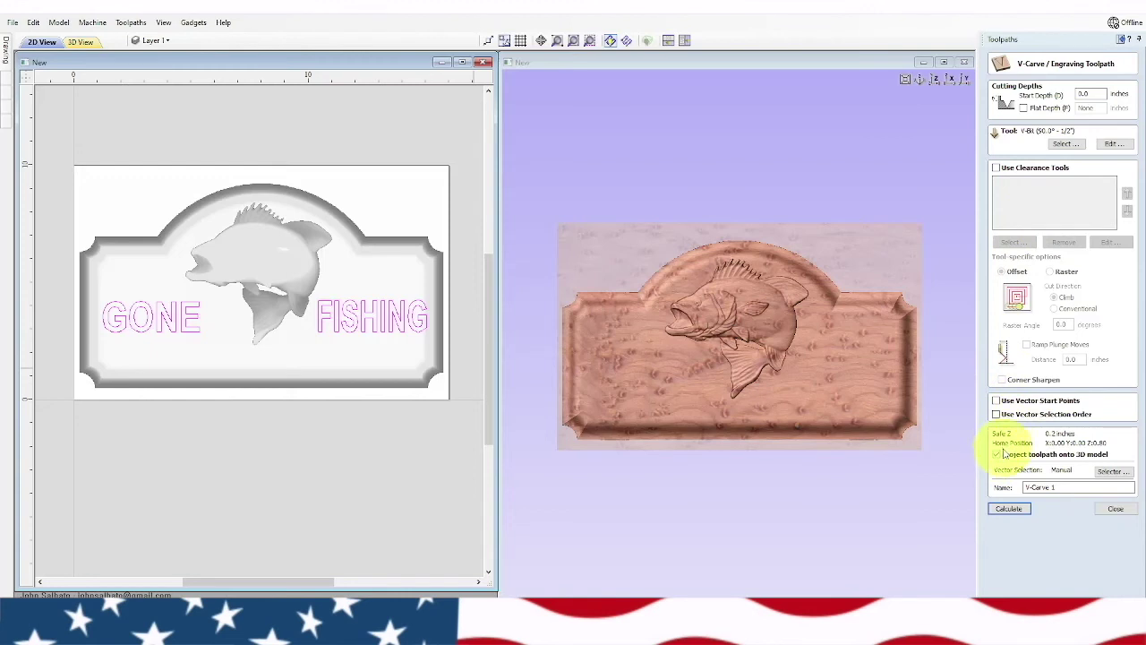
left_click(1010, 510)
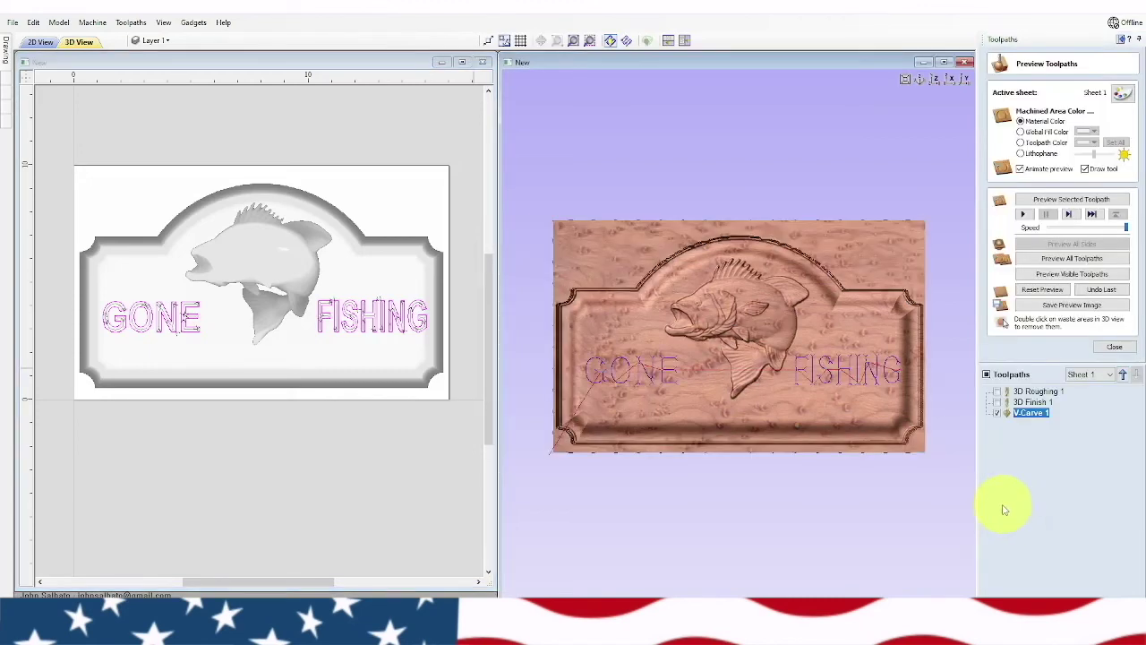
- Preview the V-carve toolpath and examine the carved lettering beside the bass
left_click(1049, 274)
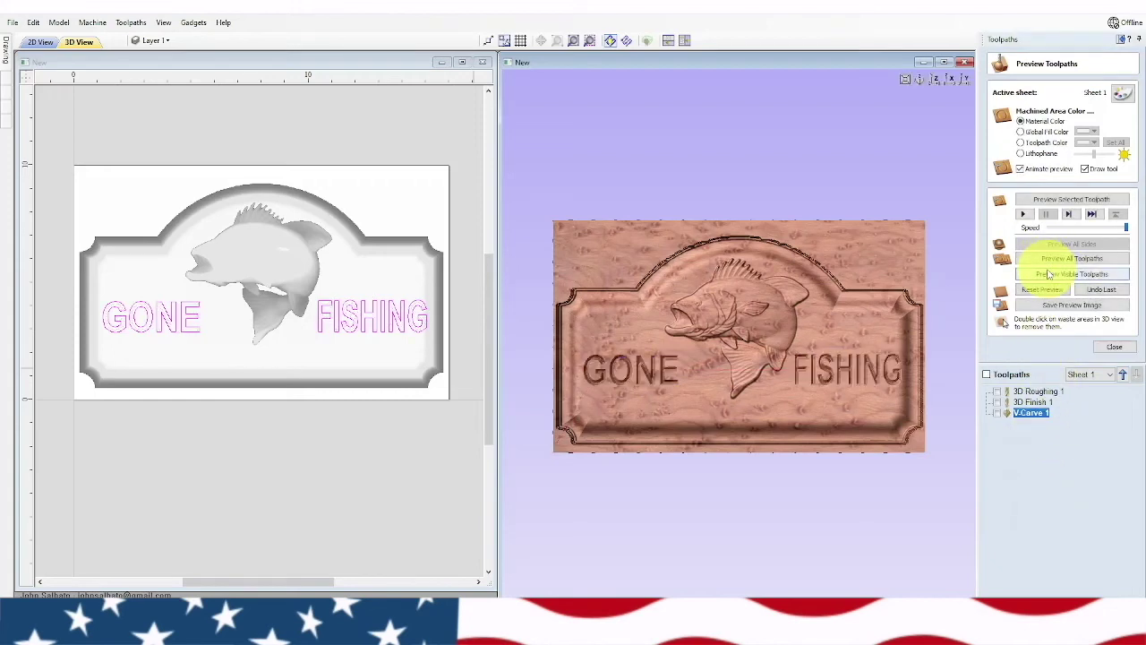
scroll(716, 363, "up", 3)
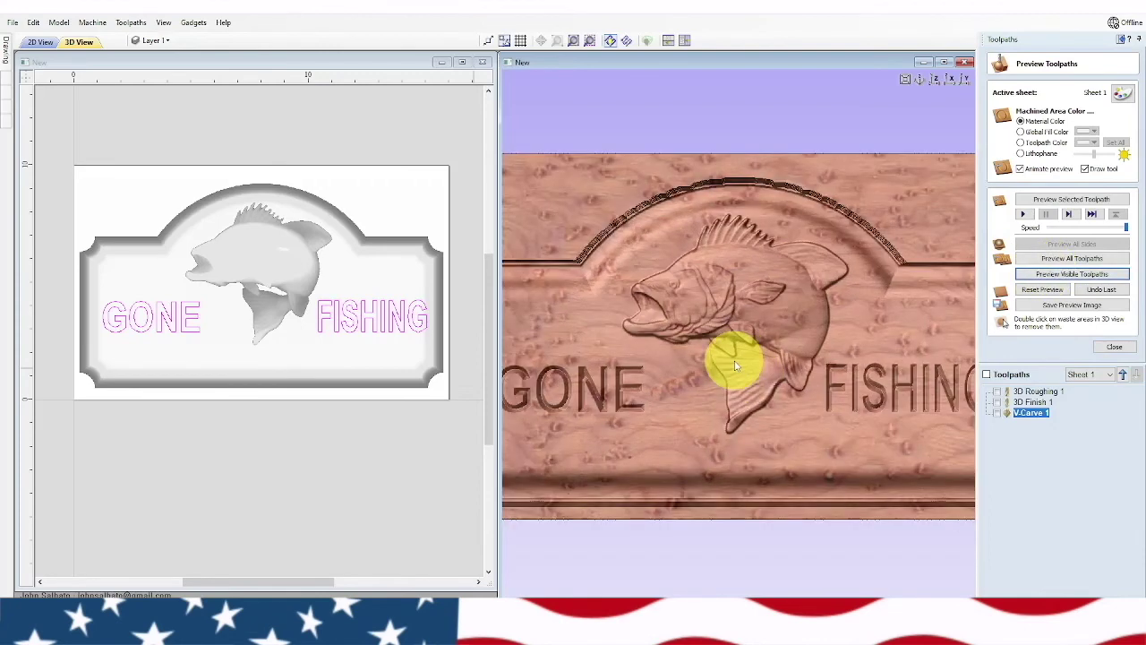
scroll(703, 364, "down", 1)
- Minimize the 2D view without closing the file, and widen the 3D view across the workspace to inspect the whole sign
left_click(482, 62)
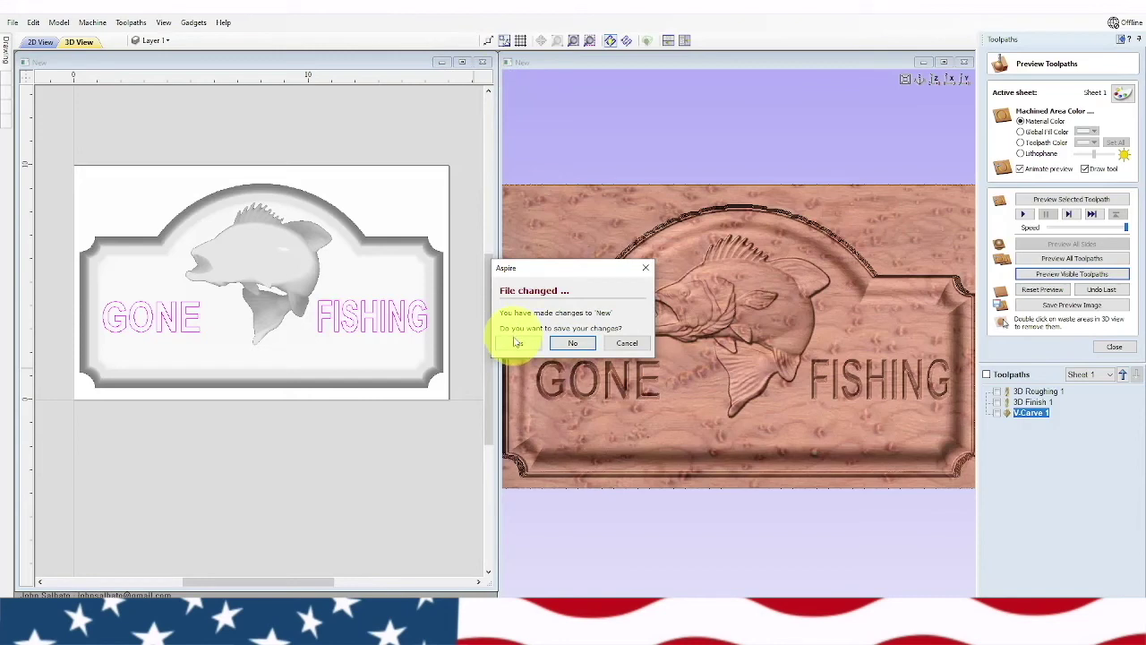
left_click(625, 342)
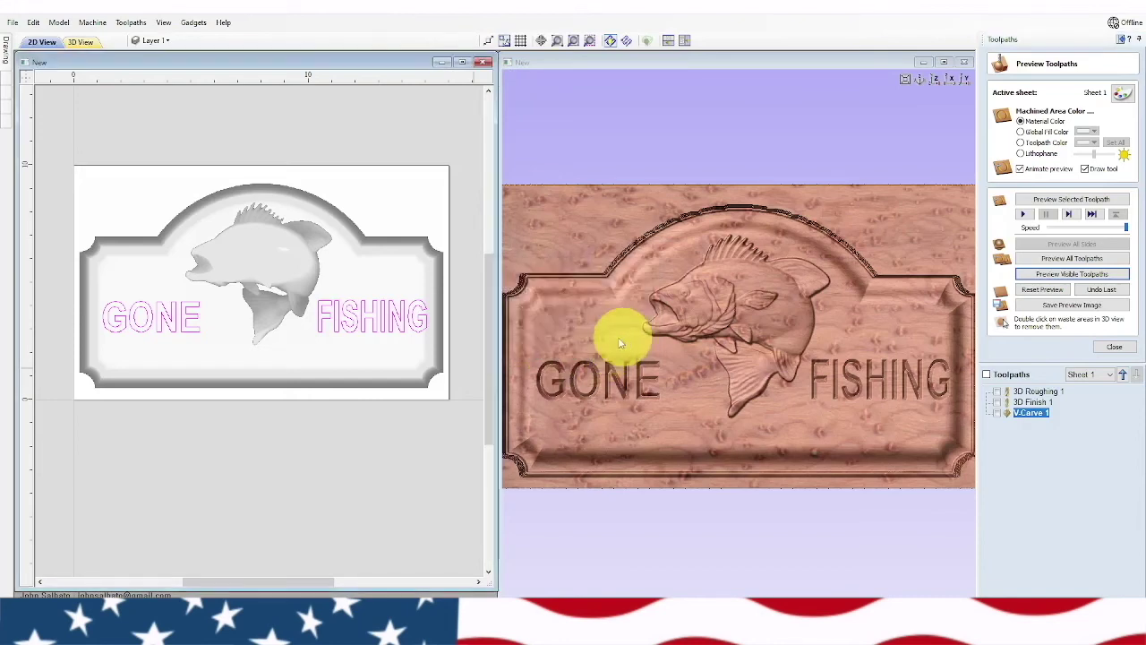
left_click(443, 61)
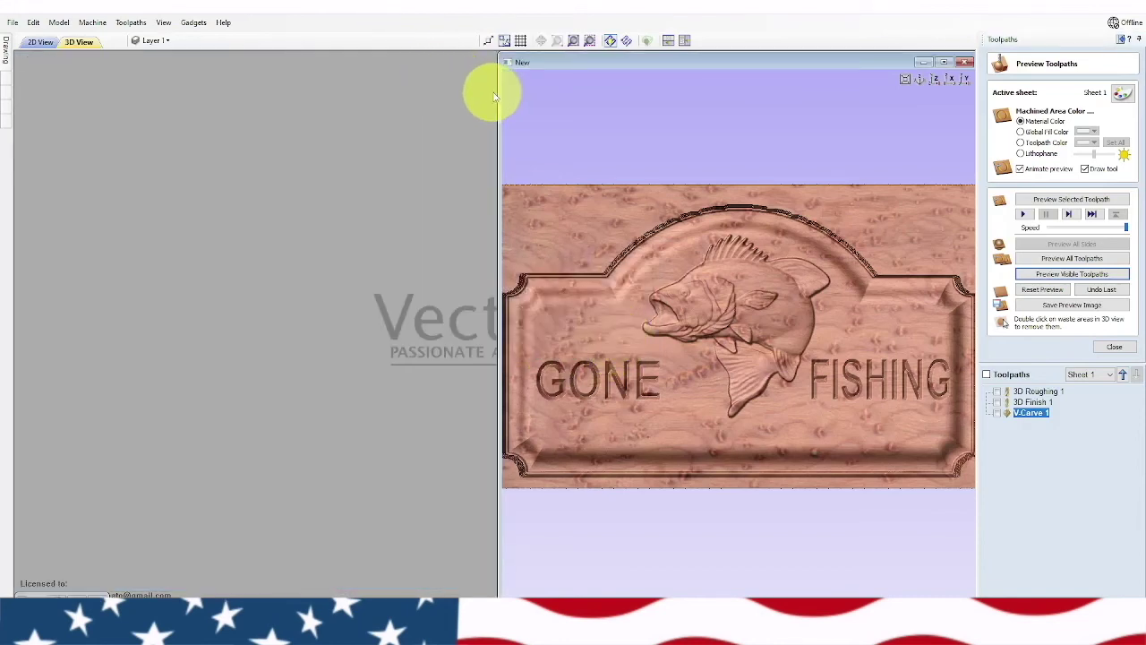
left_click_drag(500, 88, 28, 86)
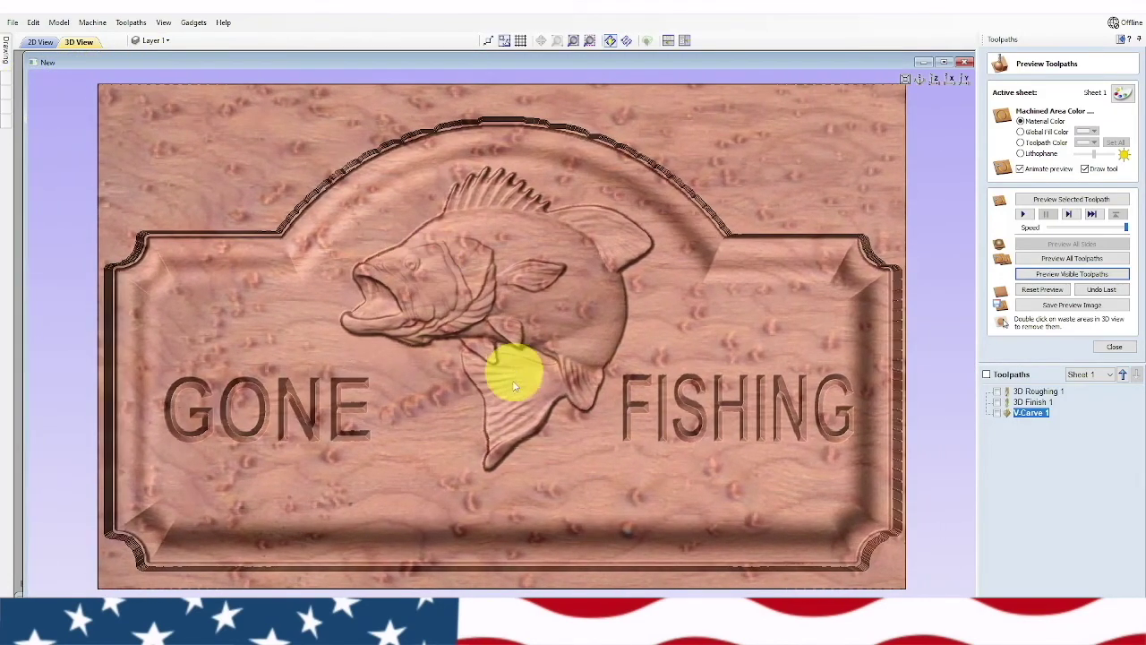
mouse_move(480, 516)
left_mouse_down()
mouse_move(484, 441)
mouse_move(480, 504)
left_mouse_up()
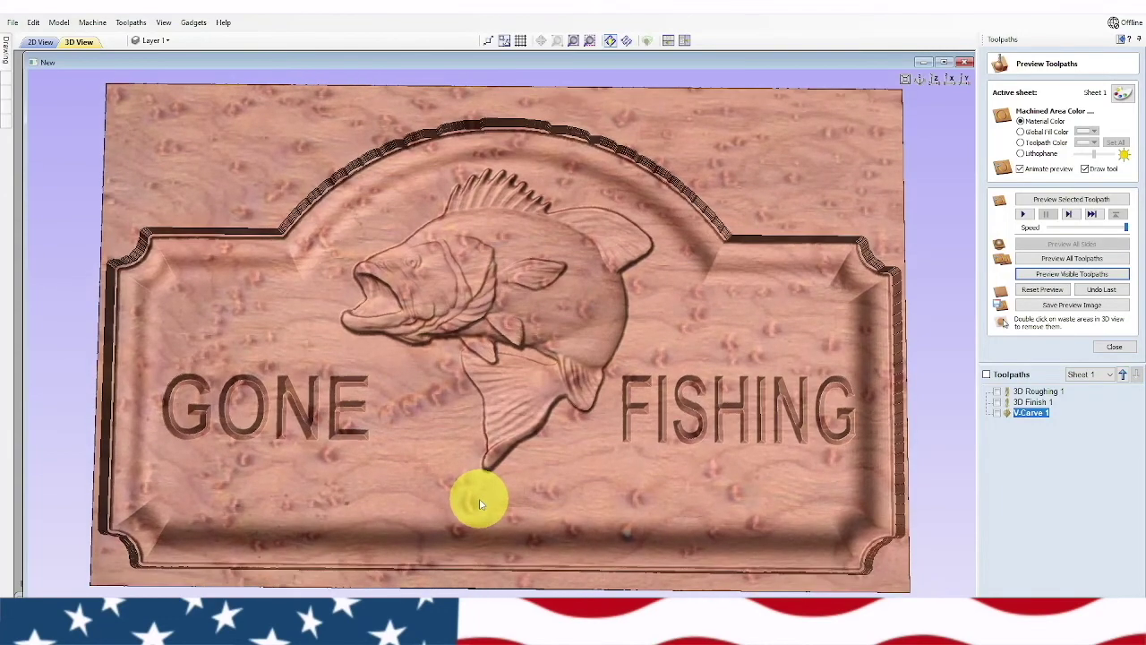
- Bring back the 2D view, select the sign's panel component and leave the toolpath preview
left_click(38, 42)
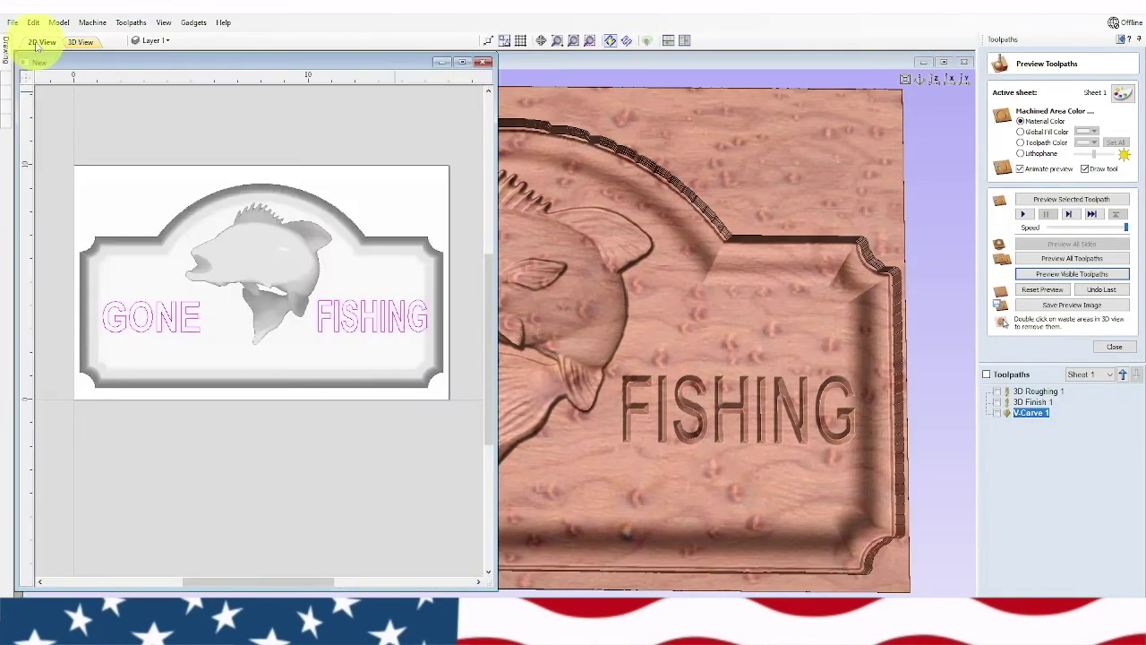
left_click(357, 126)
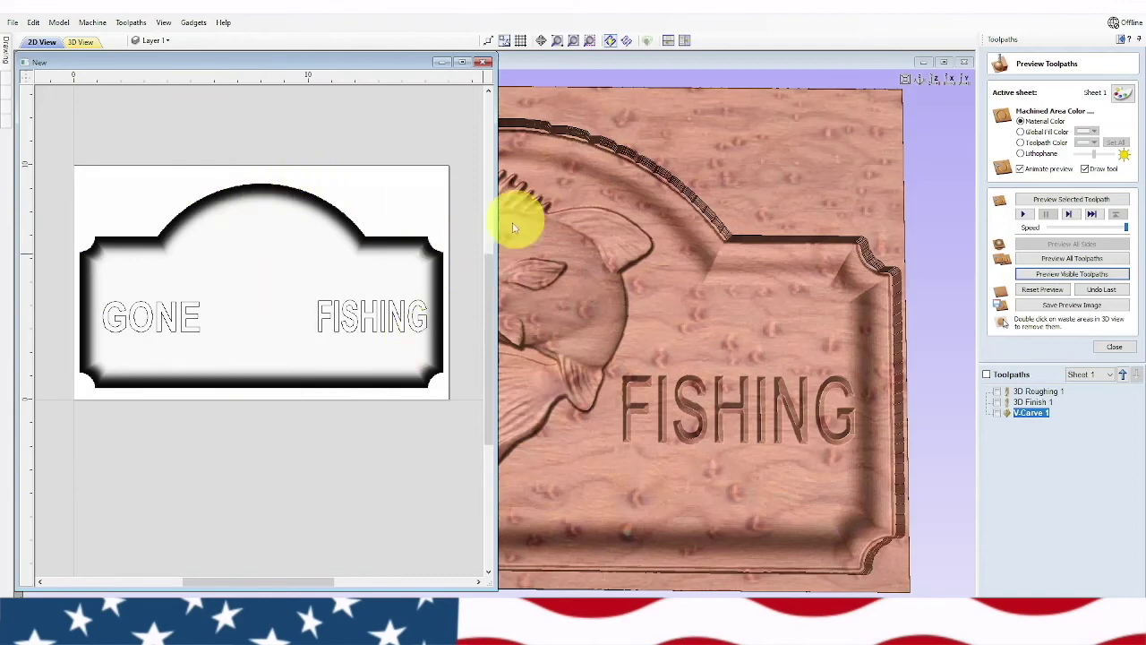
left_click(1110, 348)
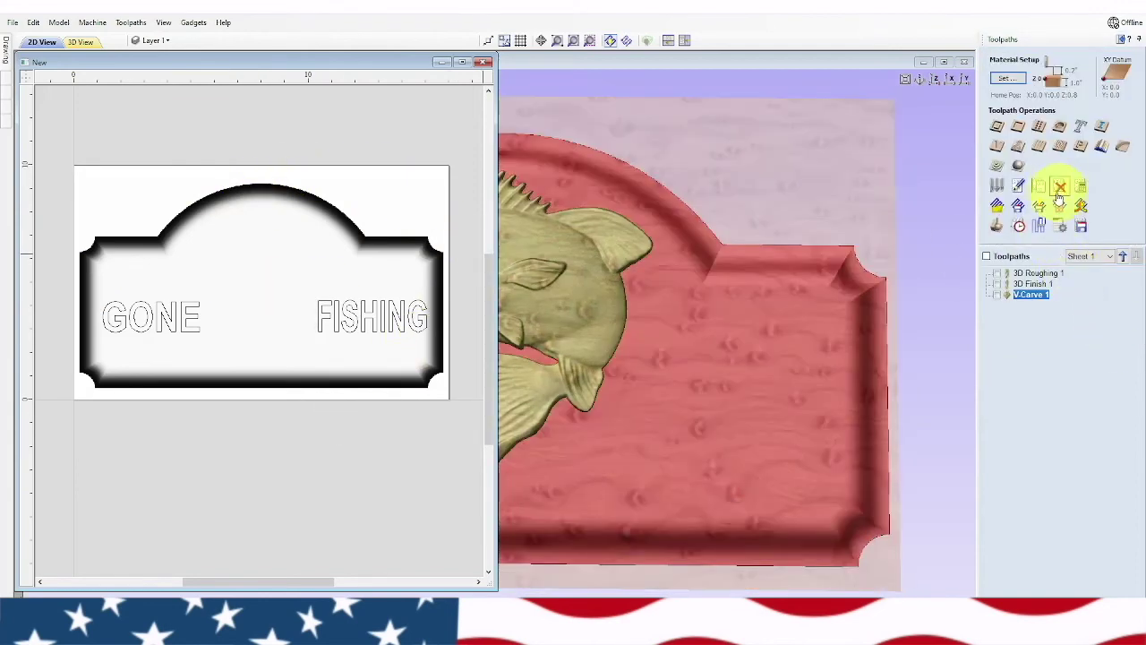
left_click(1019, 128)
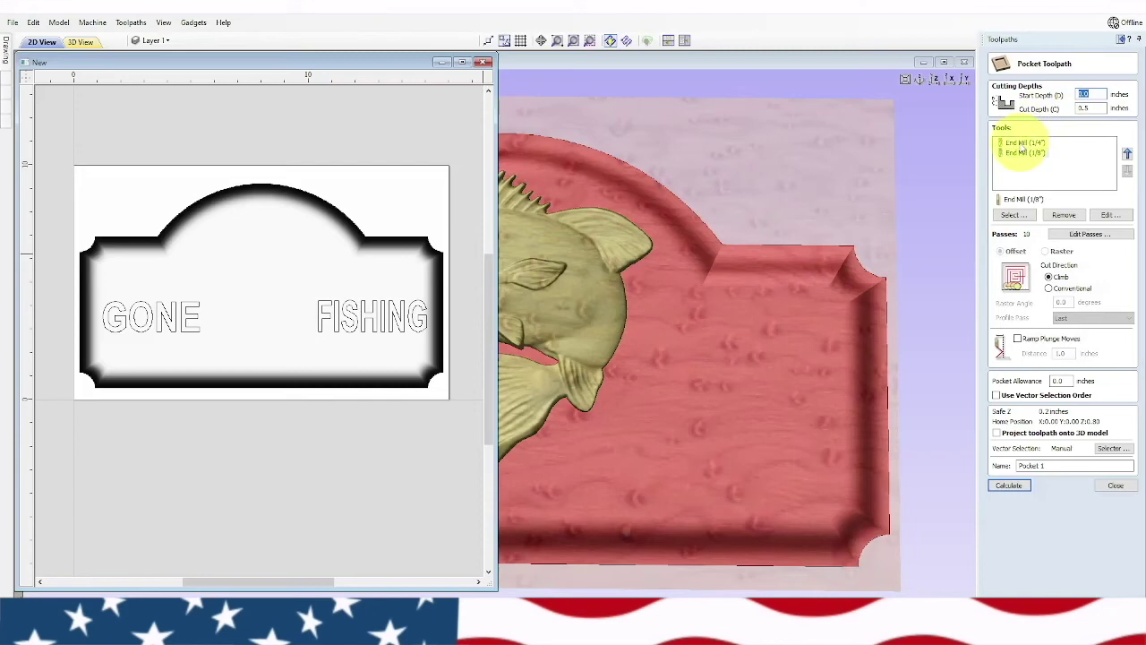
left_click(1021, 144)
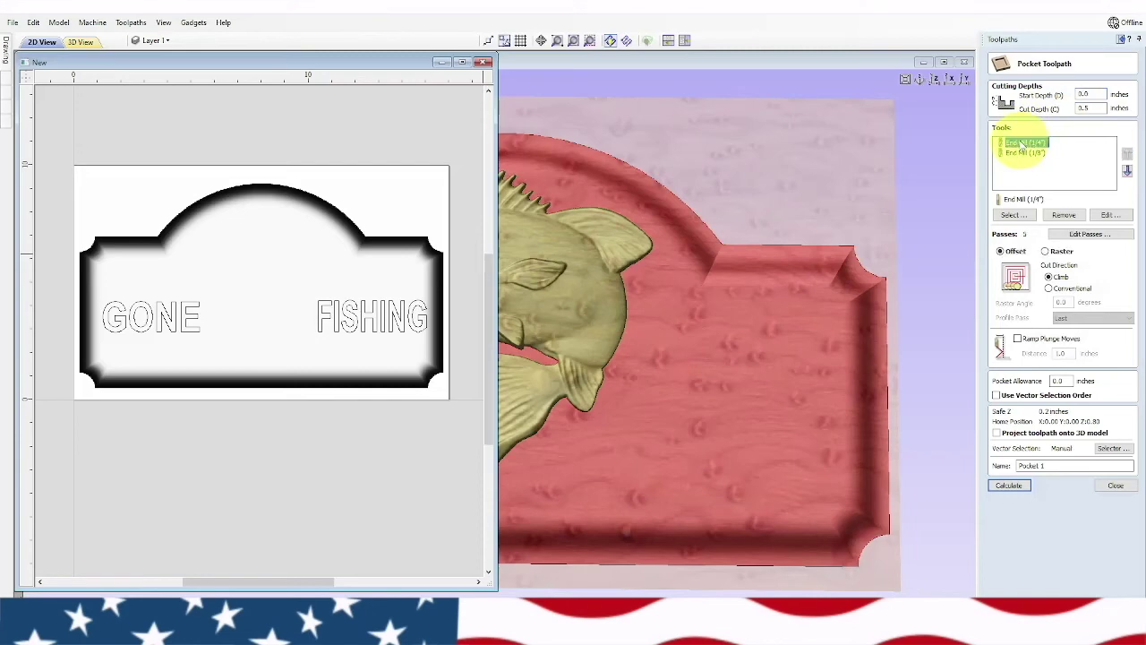
left_click(1106, 487)
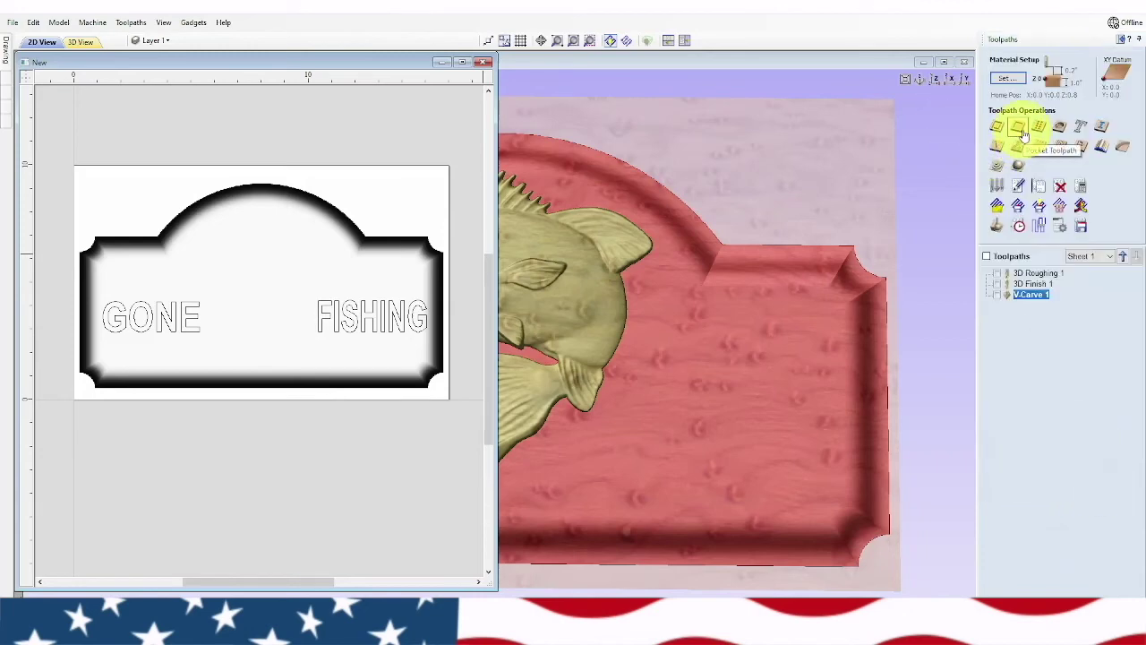
left_click(1019, 128)
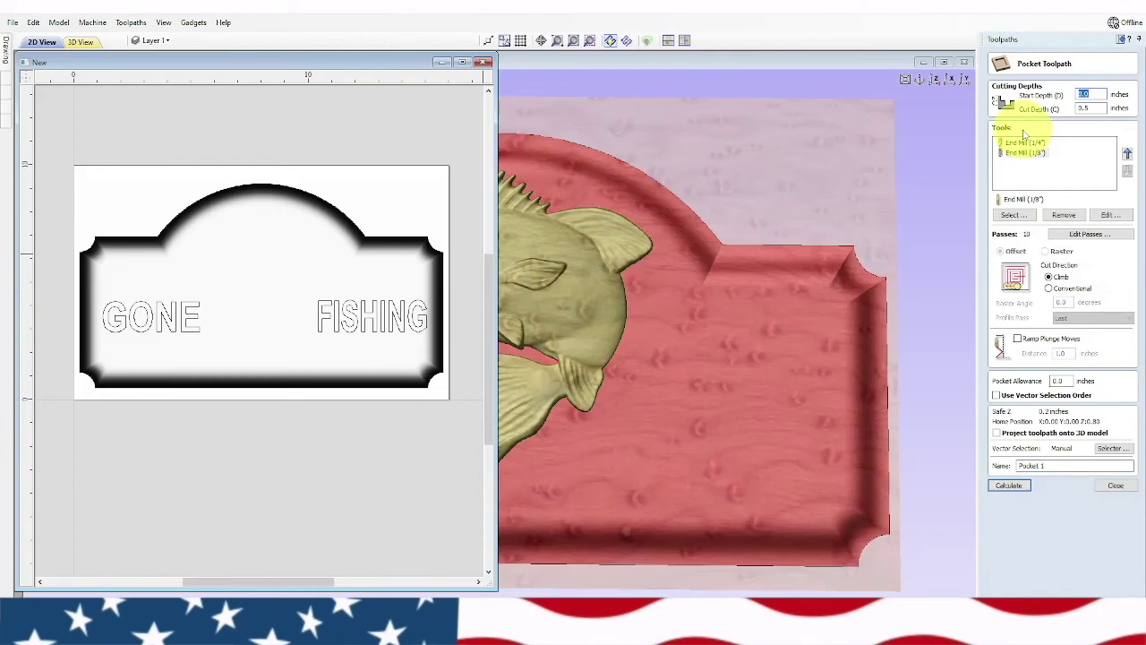
left_click(1094, 107)
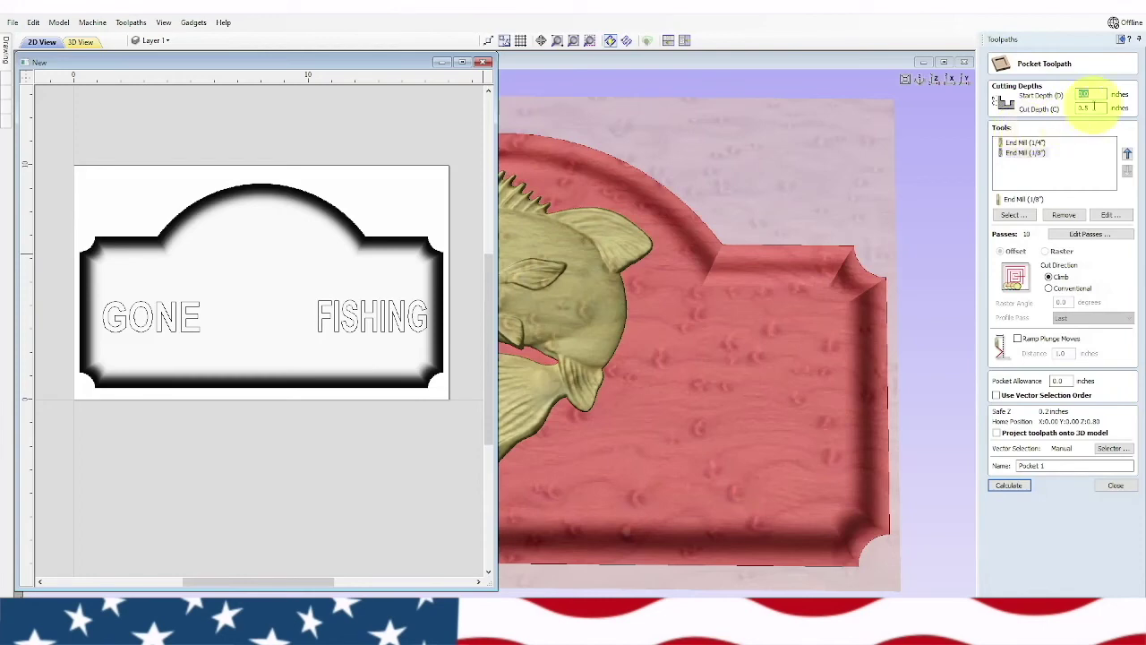
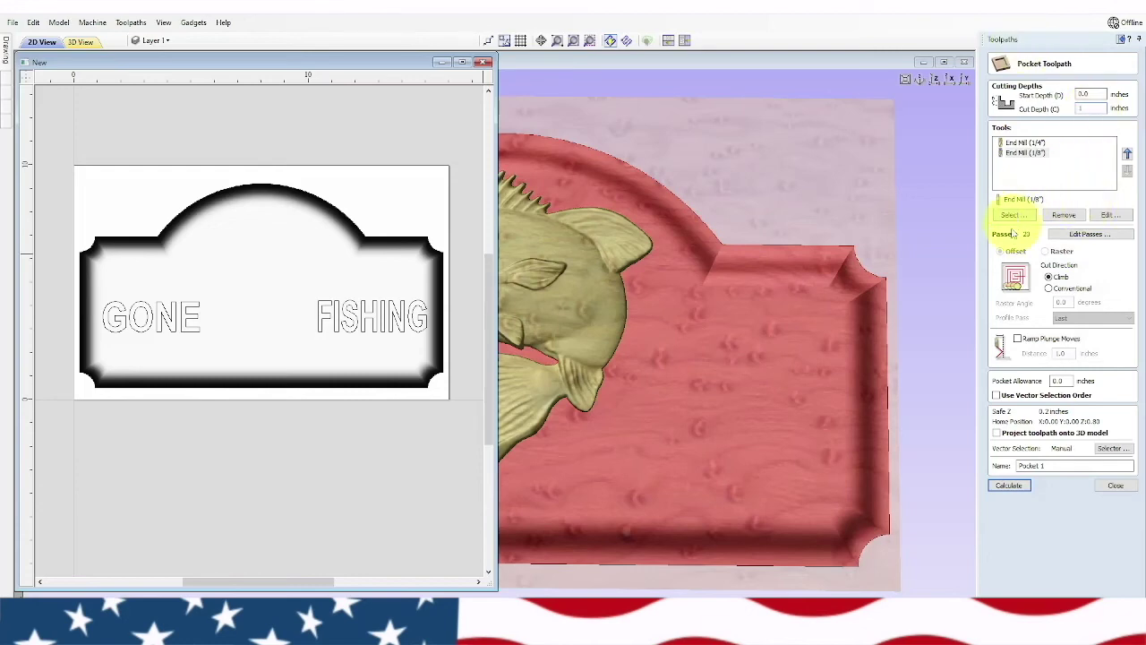
double_click(1020, 146)
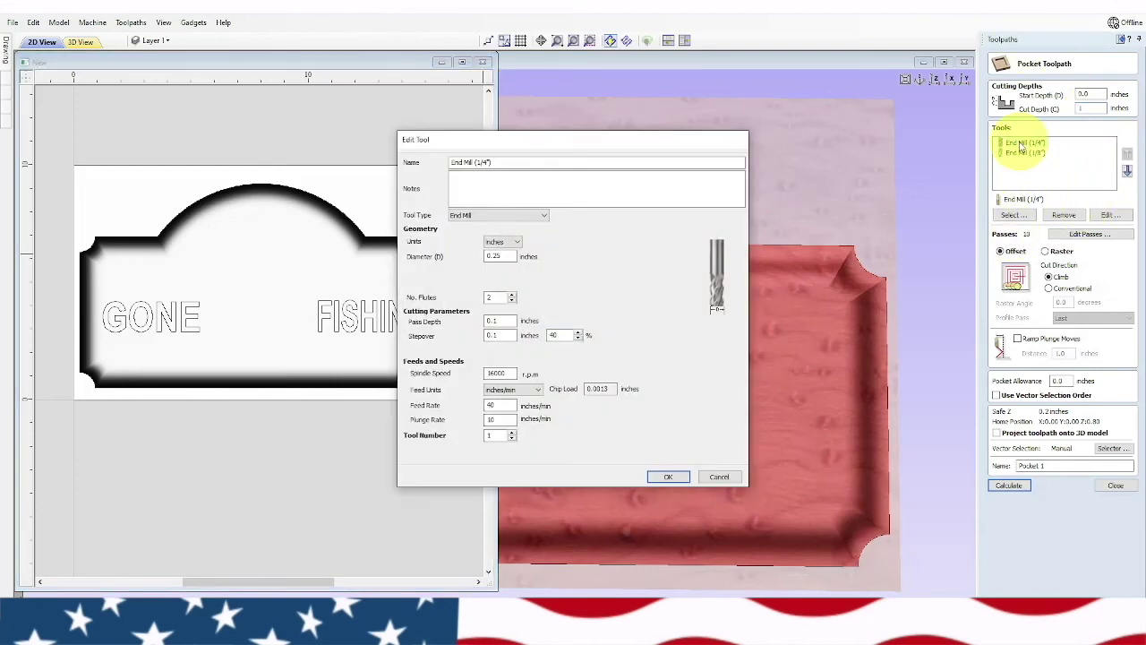
left_click(719, 477)
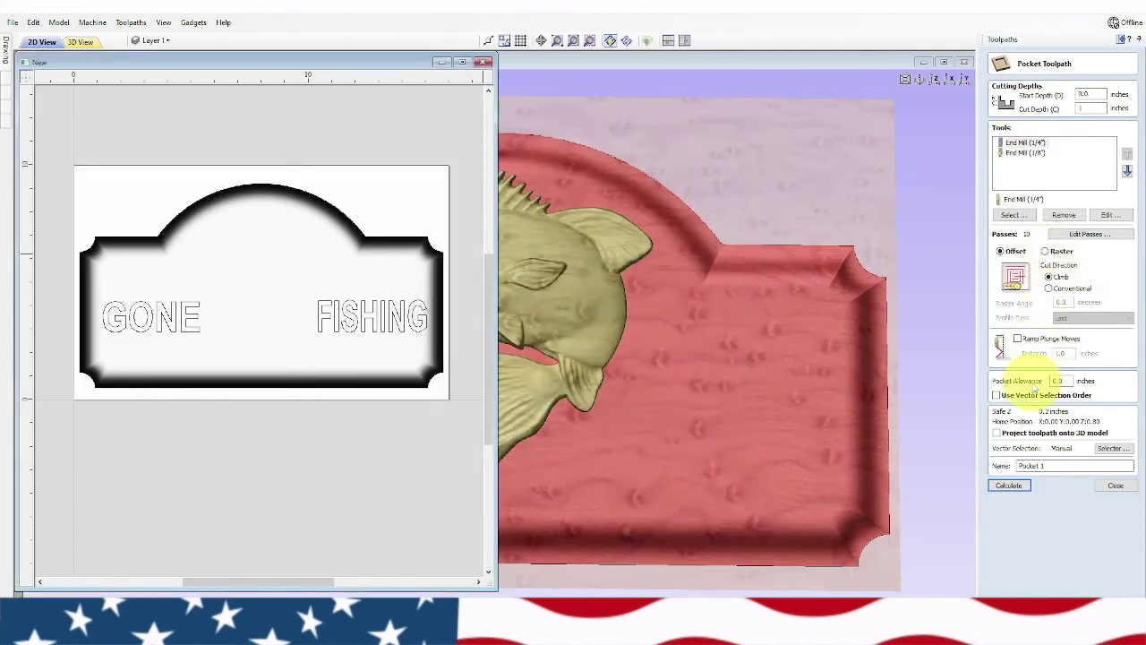
double_click(1038, 466)
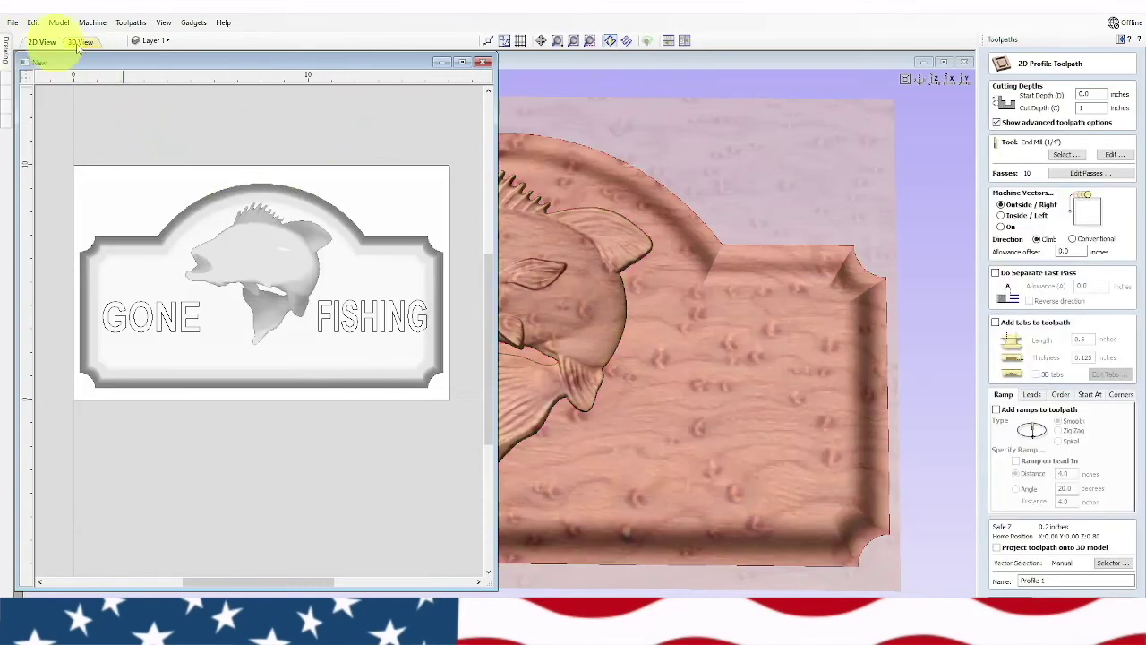
- Try to create a boundary vector with a 0.0 inch offset around the sign's panel component using the Vector Boundary drawing tool
left_click(1120, 39)
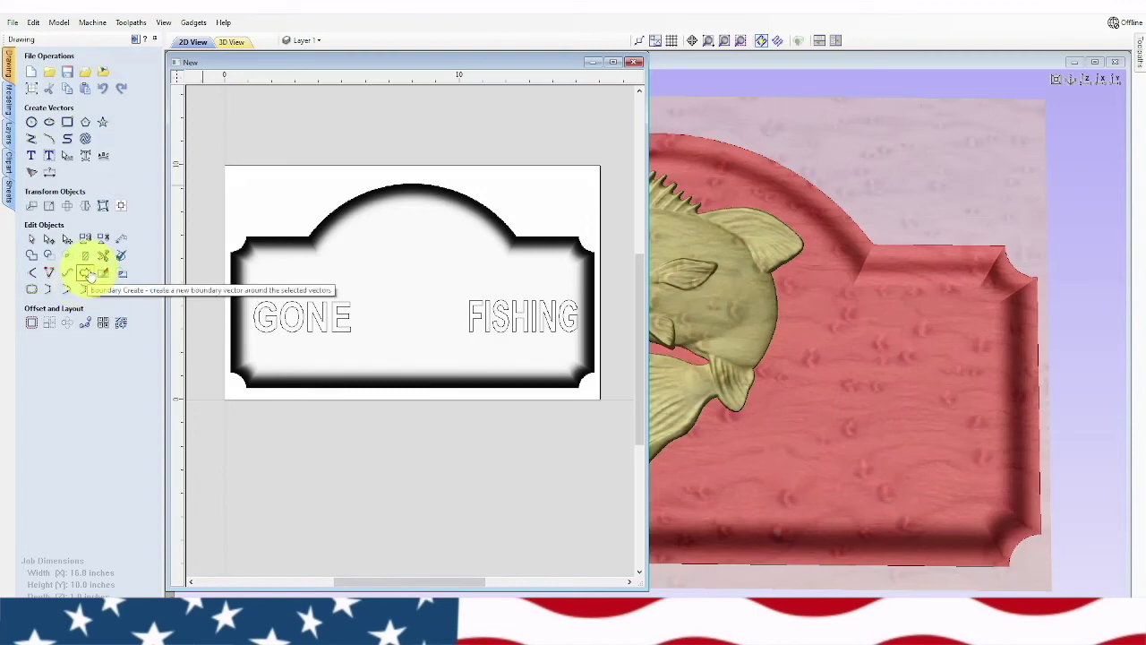
left_click(414, 188)
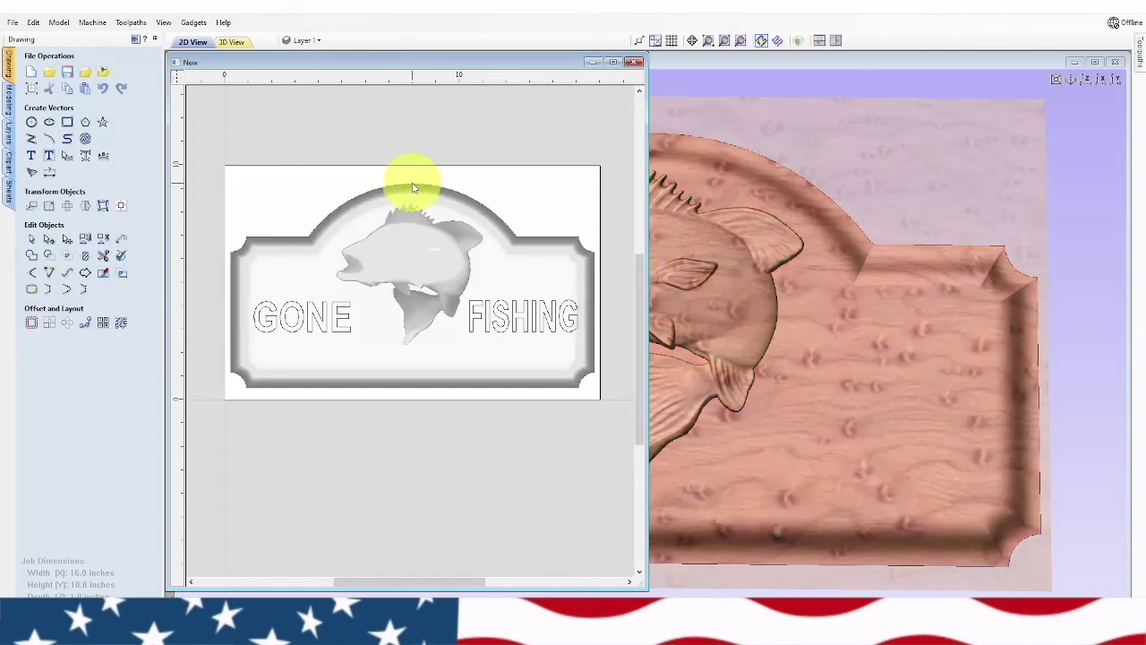
left_click(462, 205)
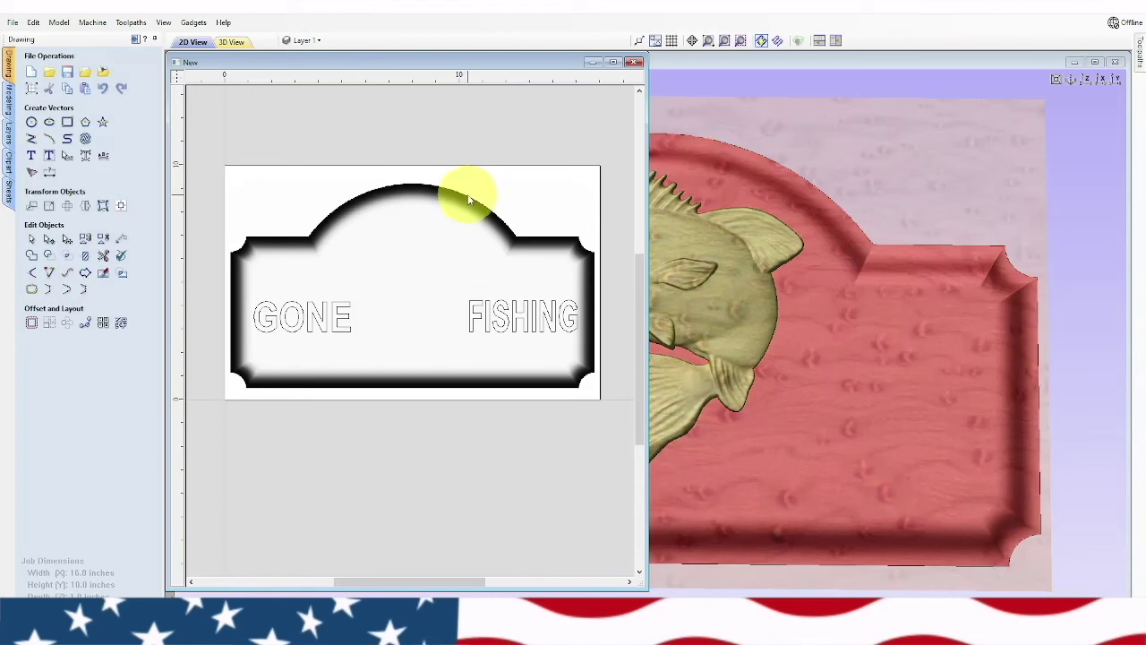
left_click(467, 199)
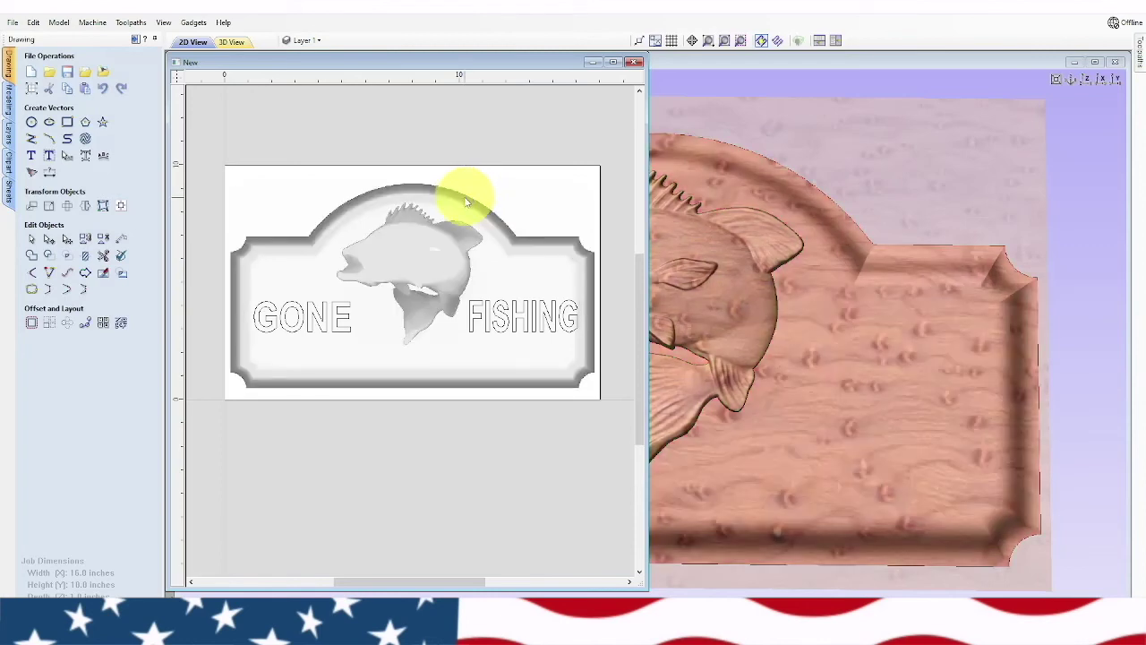
left_click(465, 202)
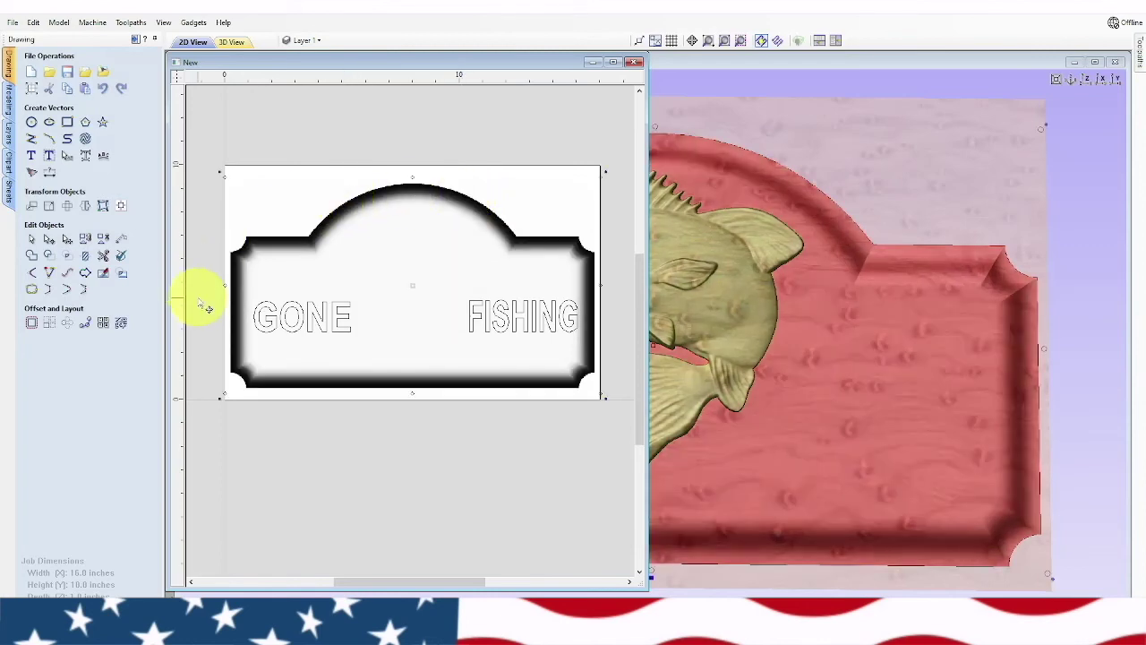
left_click(85, 276)
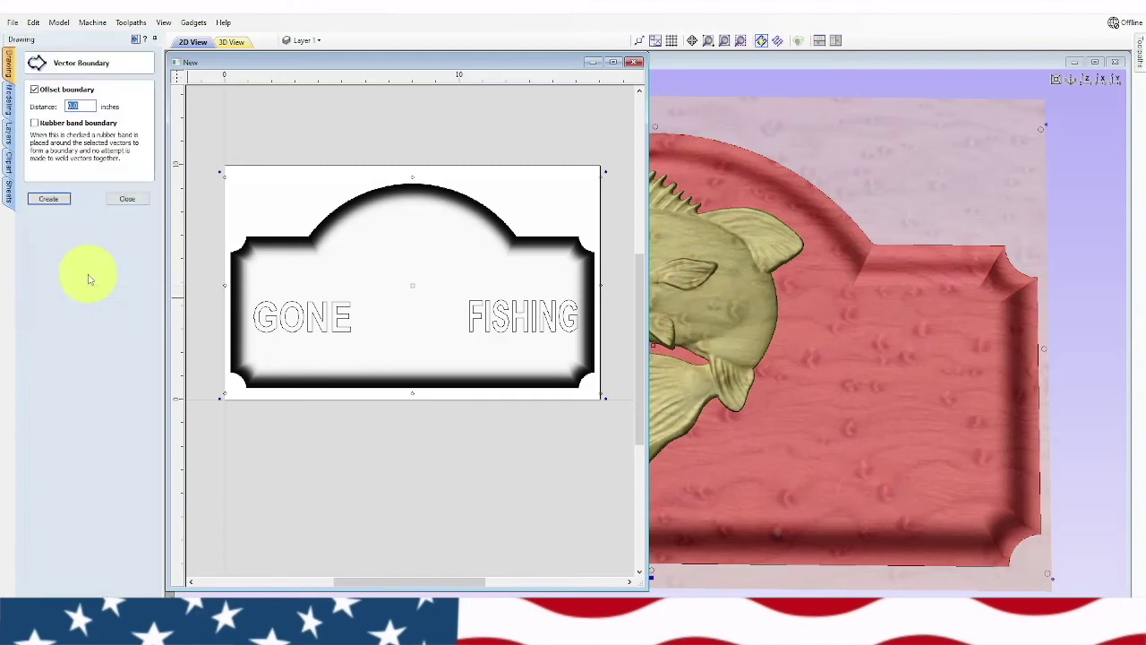
left_click(54, 200)
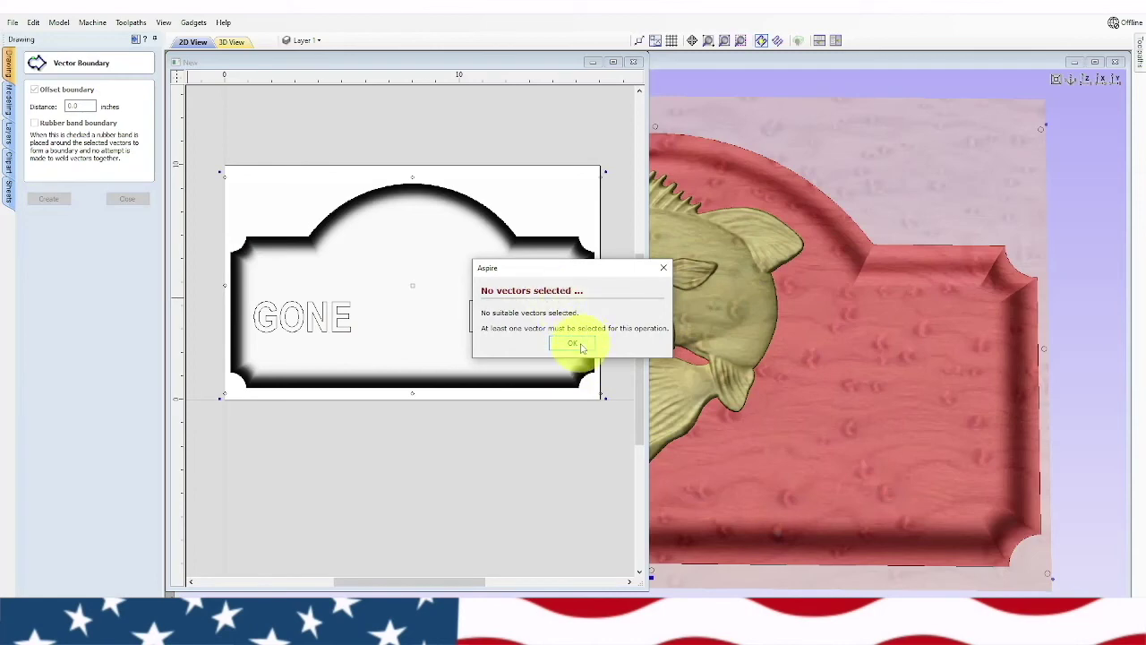
left_click(663, 267)
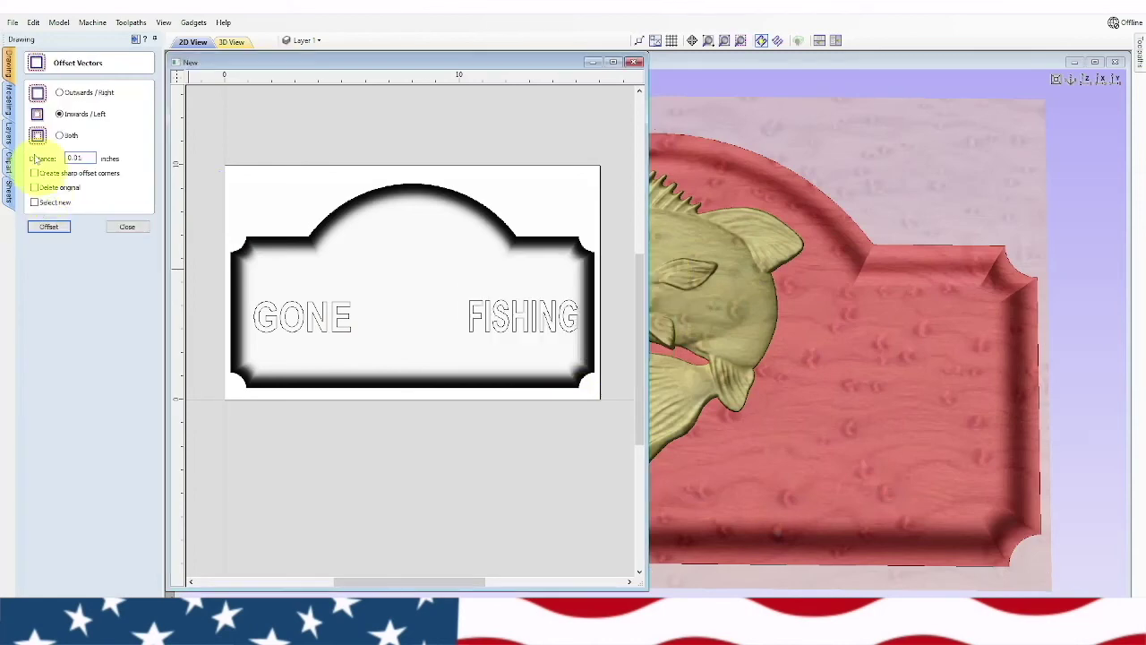
- Try to offset the panel's outline outwards by 0.01 inches
left_click(59, 93)
left_click(49, 226)
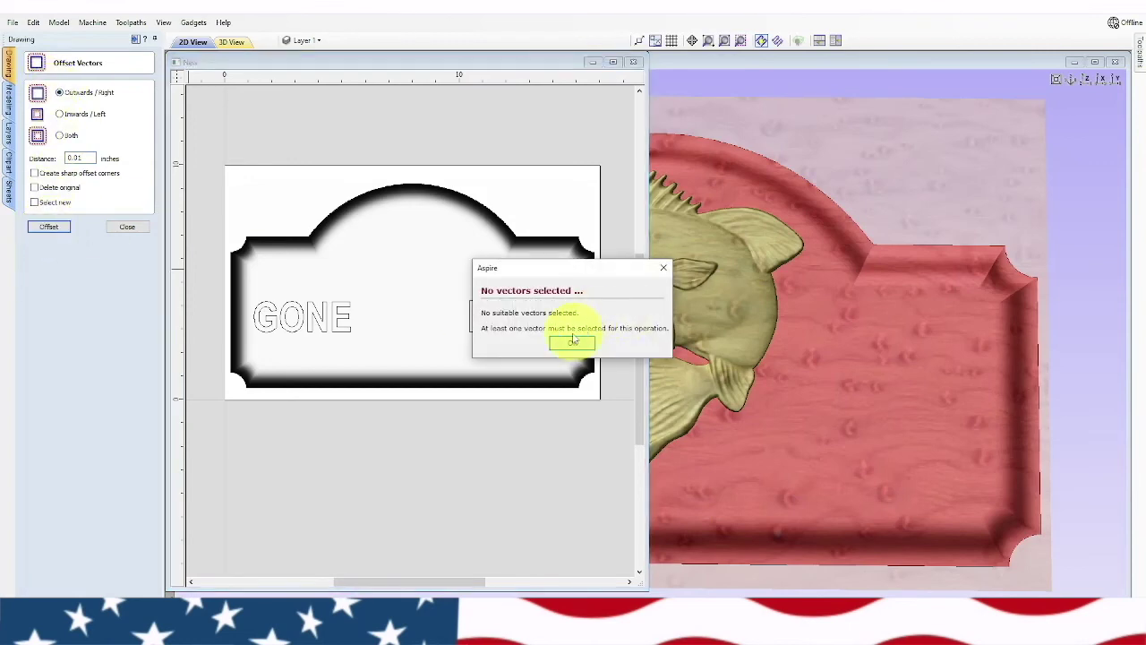
left_click(572, 341)
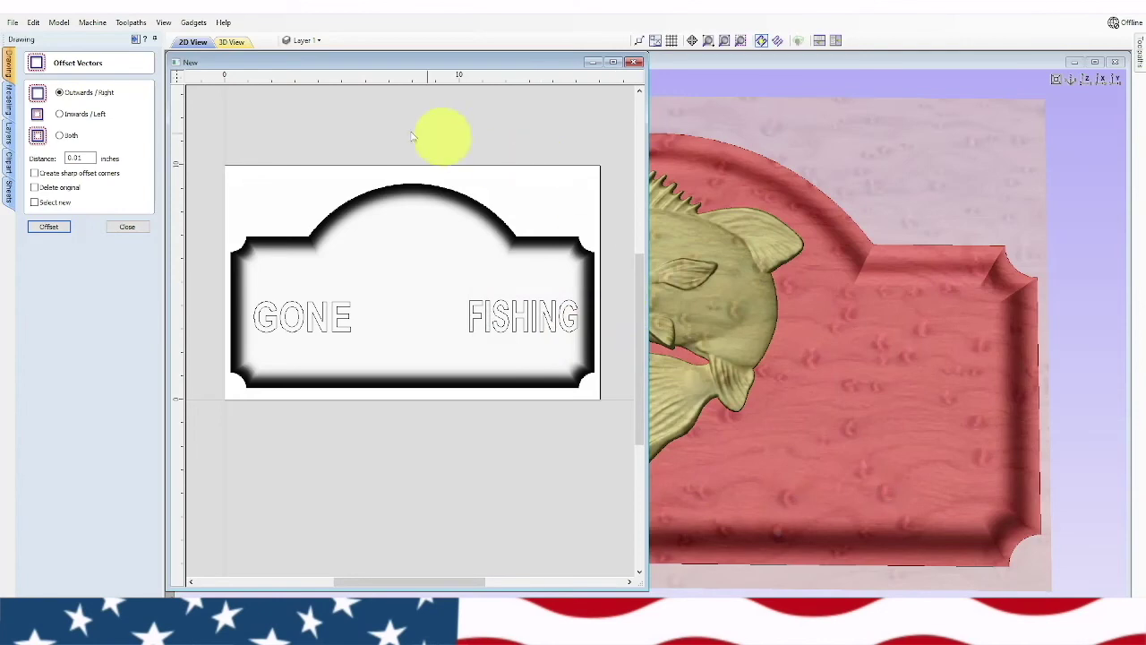
- Create a vector boundary around the sign's panel component with the modeling tools and select the new outline vector
left_click(9, 99)
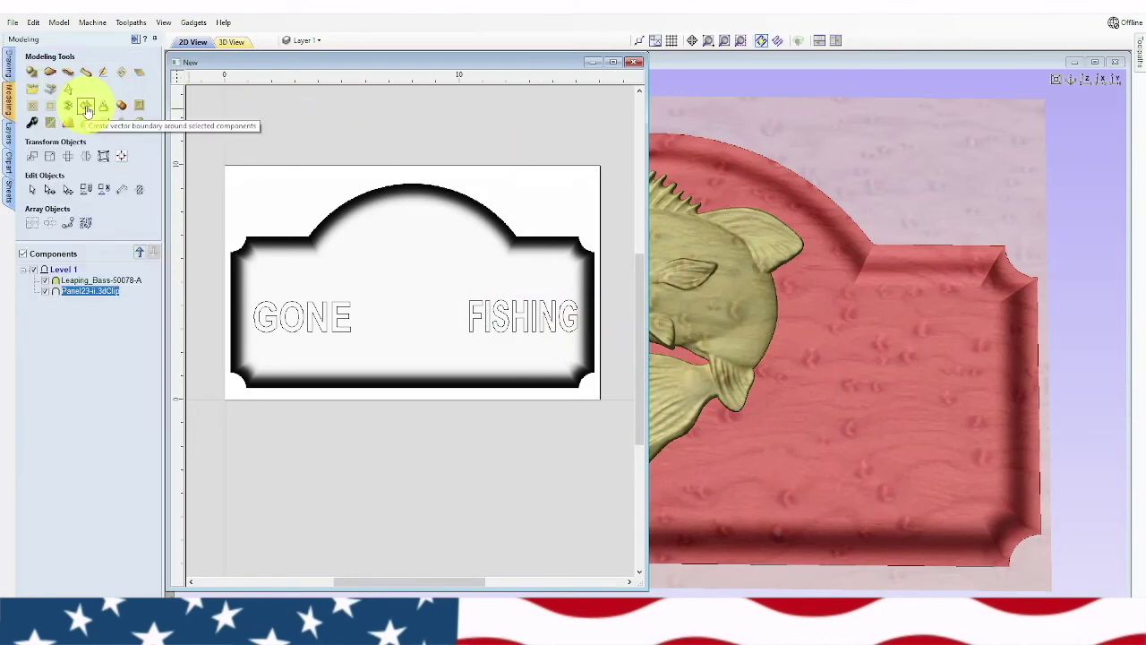
left_click(390, 188)
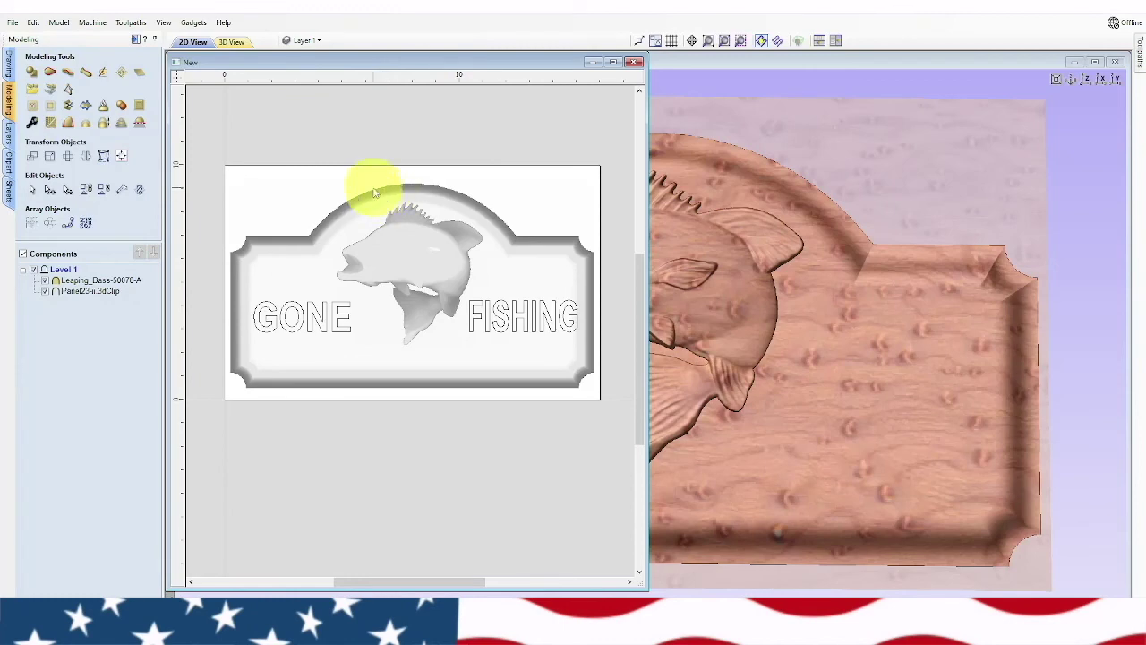
left_click_drag(296, 214, 280, 252)
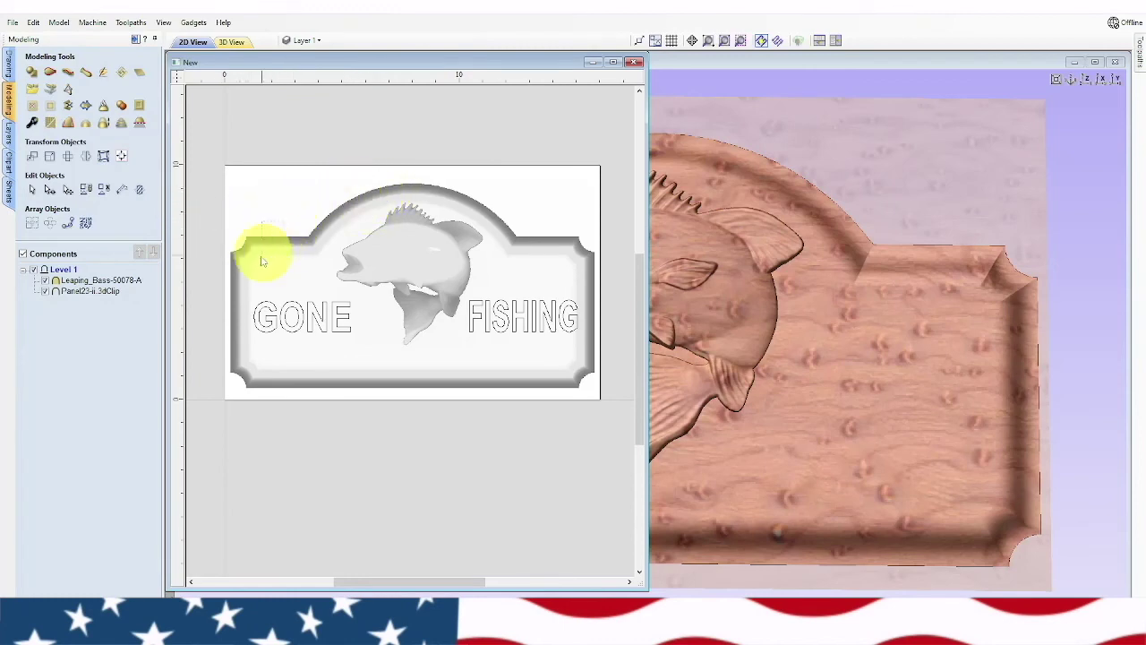
left_click(262, 247)
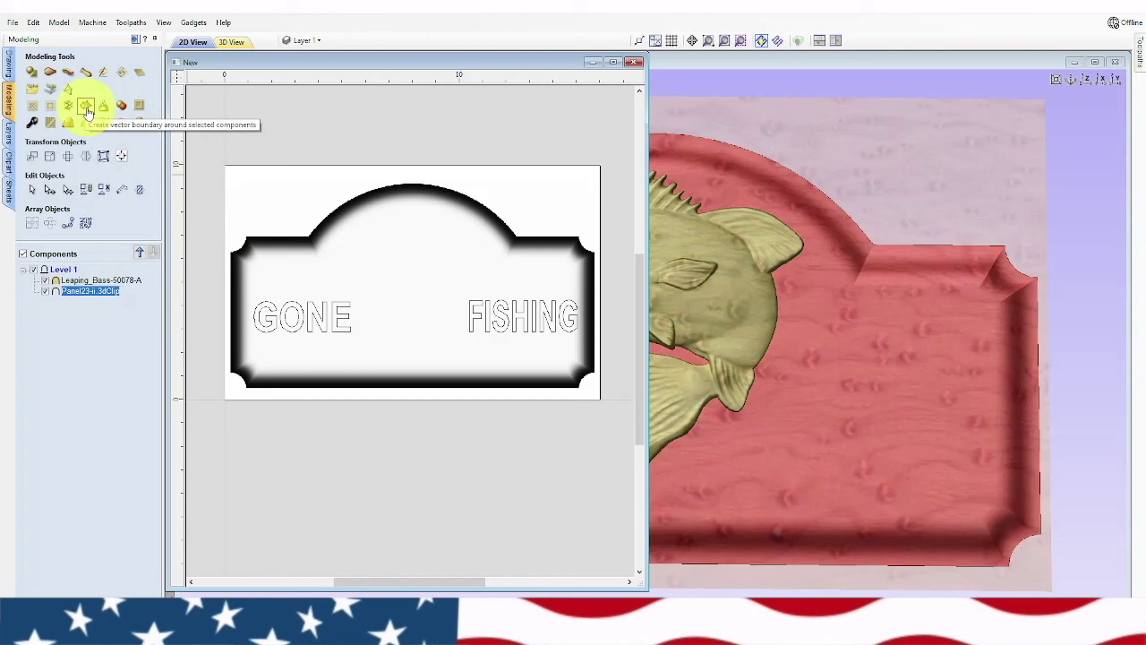
left_click(86, 108)
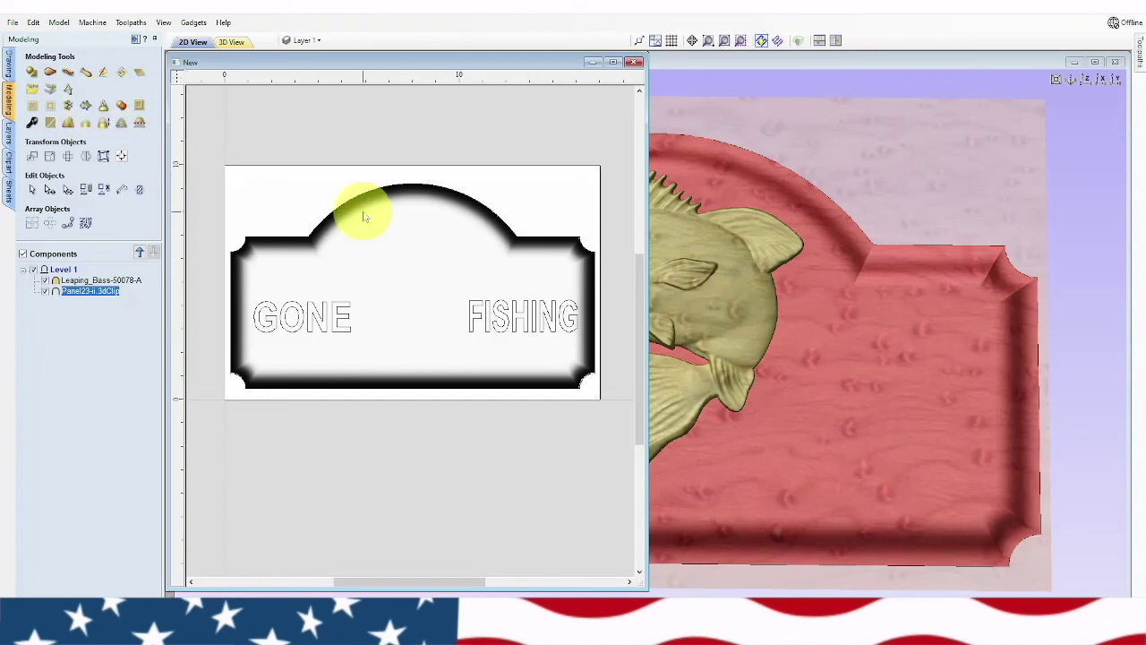
left_click(329, 131)
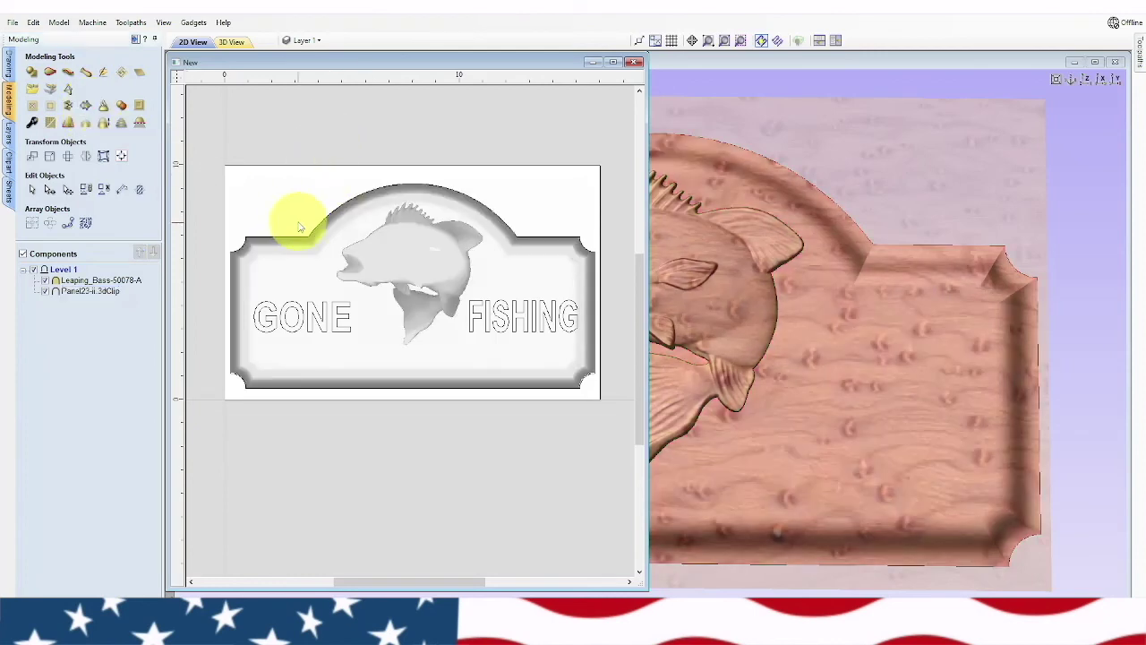
left_click(285, 250)
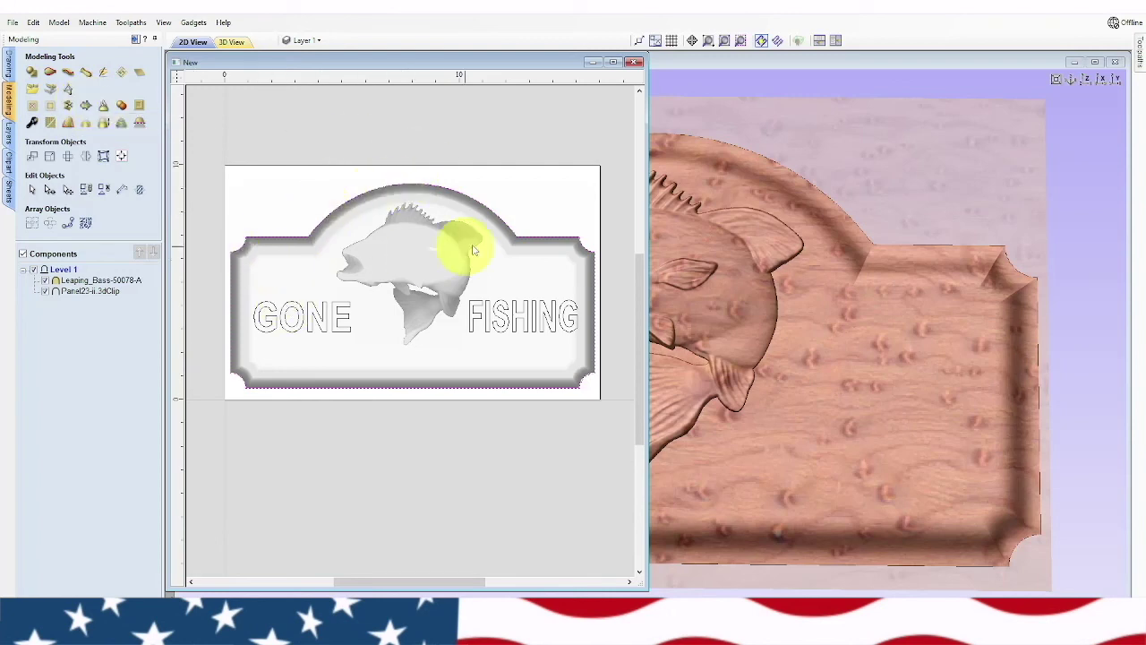
- Calculate the outside profile toolpath around the selected panel outline without tabs
left_click(139, 40)
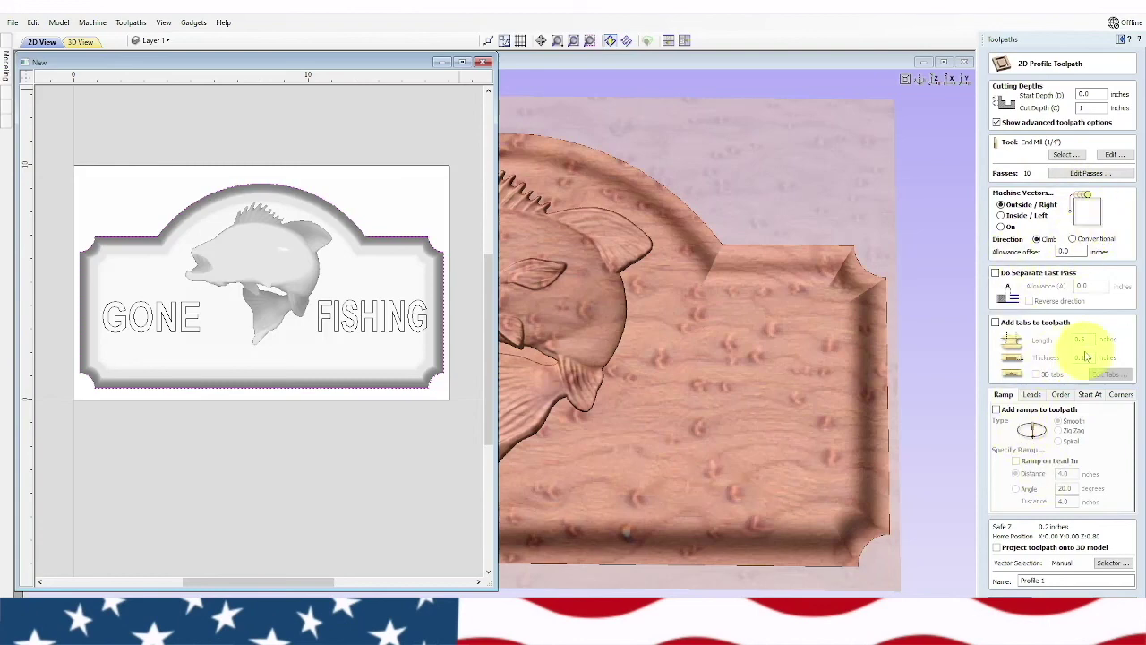
left_click(995, 323)
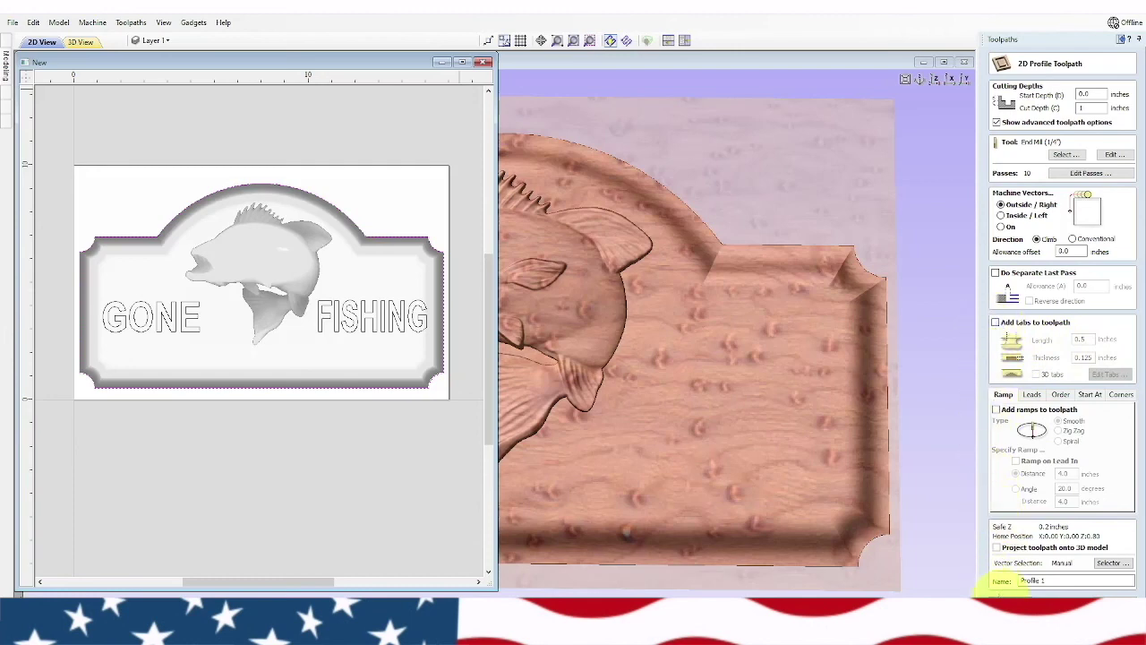
left_click(994, 584)
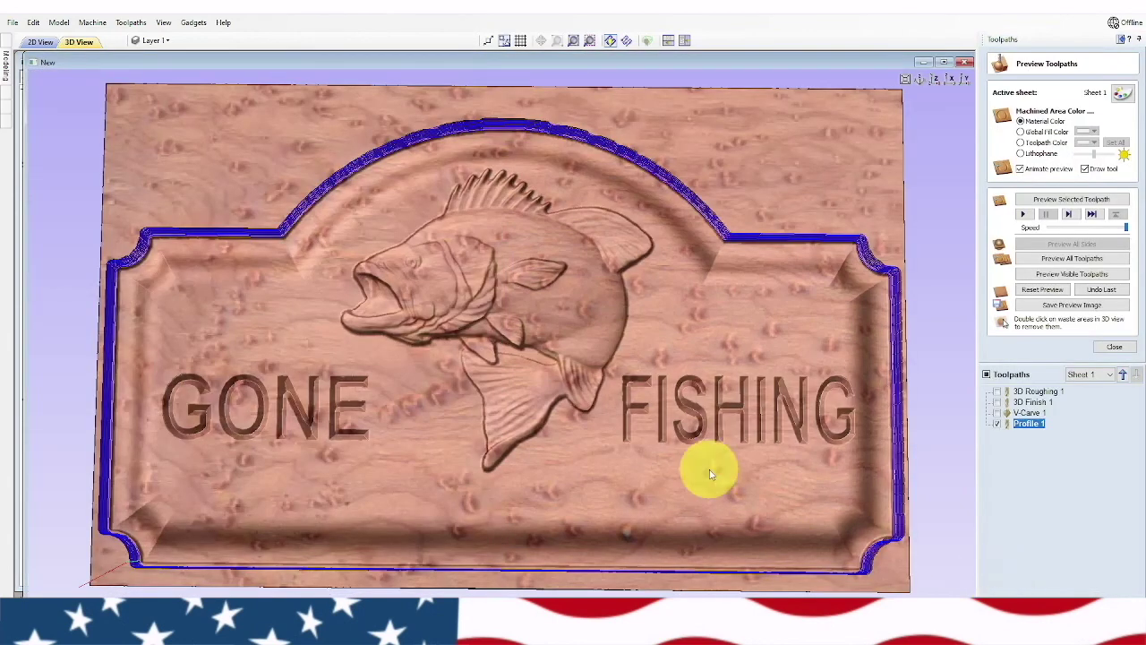
- Preview the profile cut-out and remove the waste material above and below the sign
left_click(1049, 274)
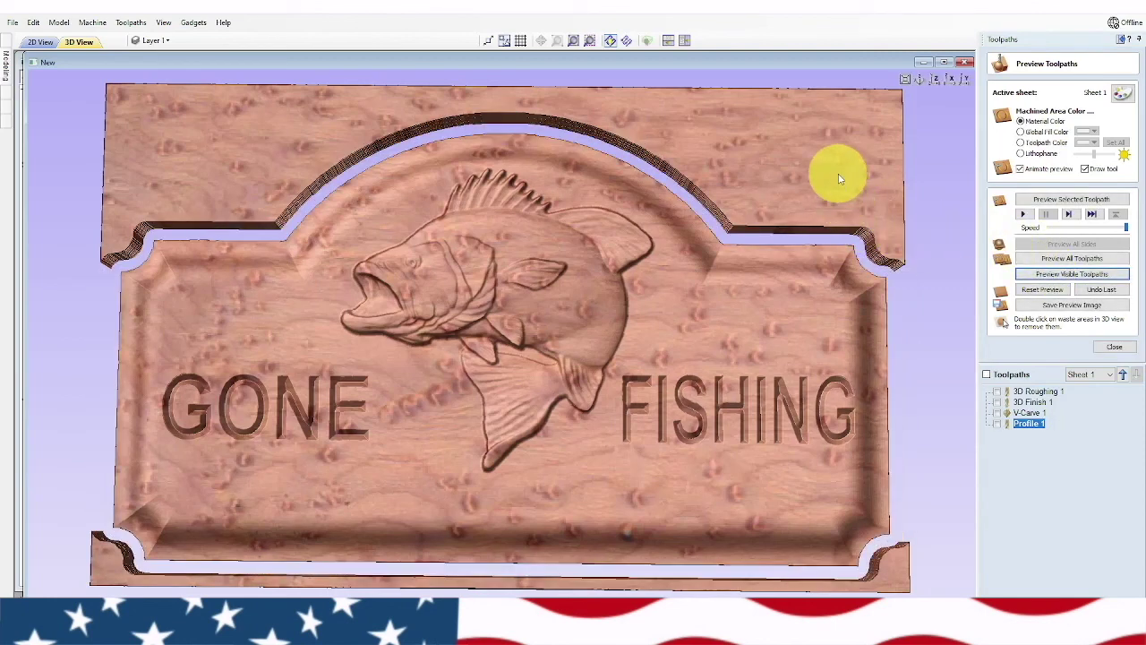
double_click(791, 168)
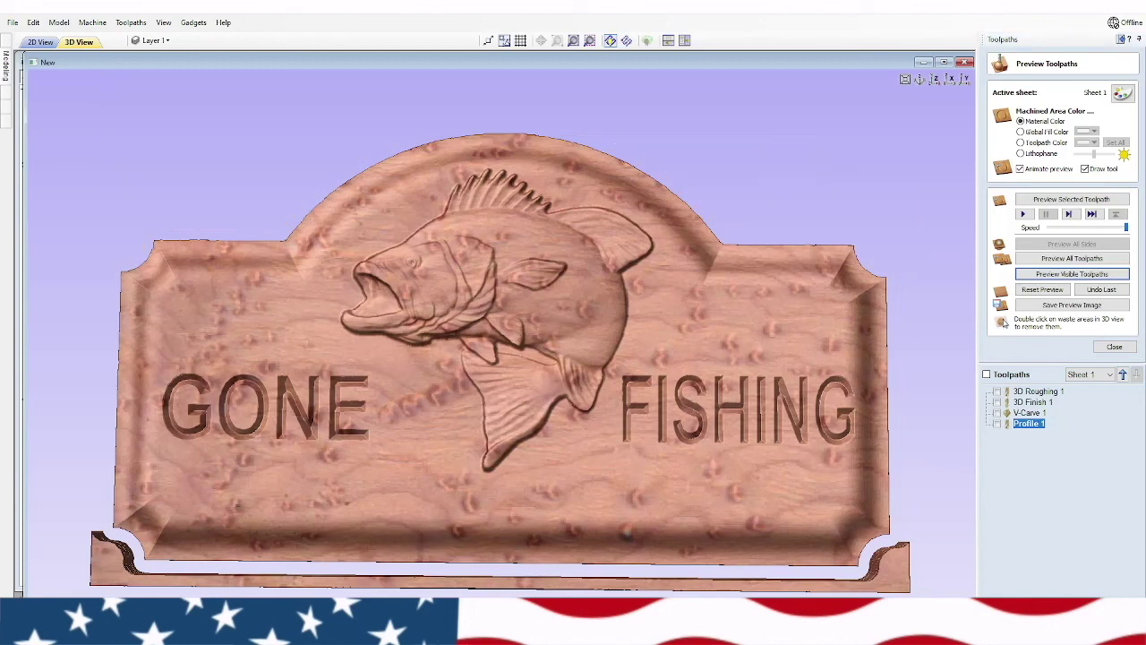
double_click(902, 588)
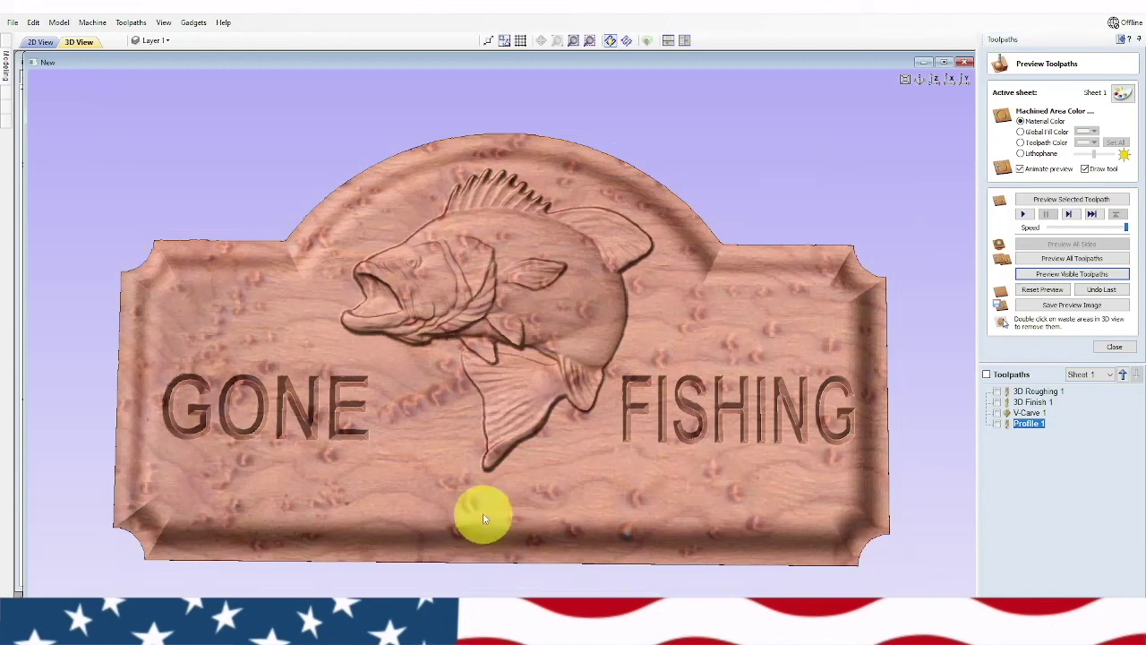
- Examine the finished sign preview from several angles and close up, including the bass, the lettering and the cut edges
scroll(519, 529, "down", 2)
scroll(523, 541, "up", 3)
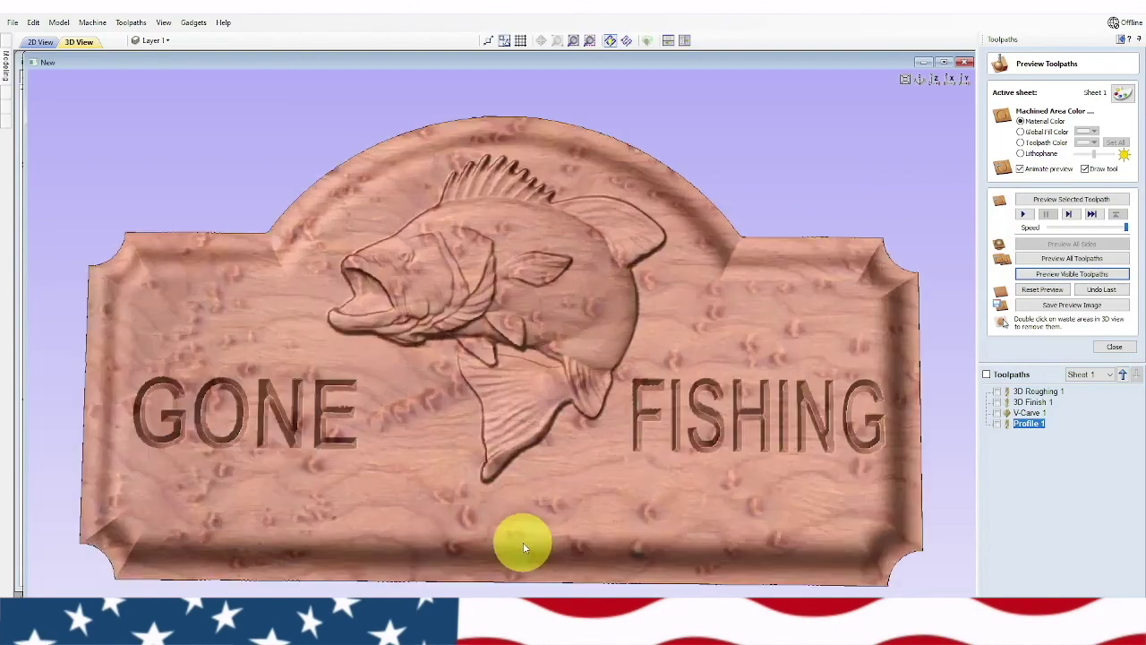
left_click_drag(524, 539, 519, 319)
left_click_drag(409, 478, 410, 454)
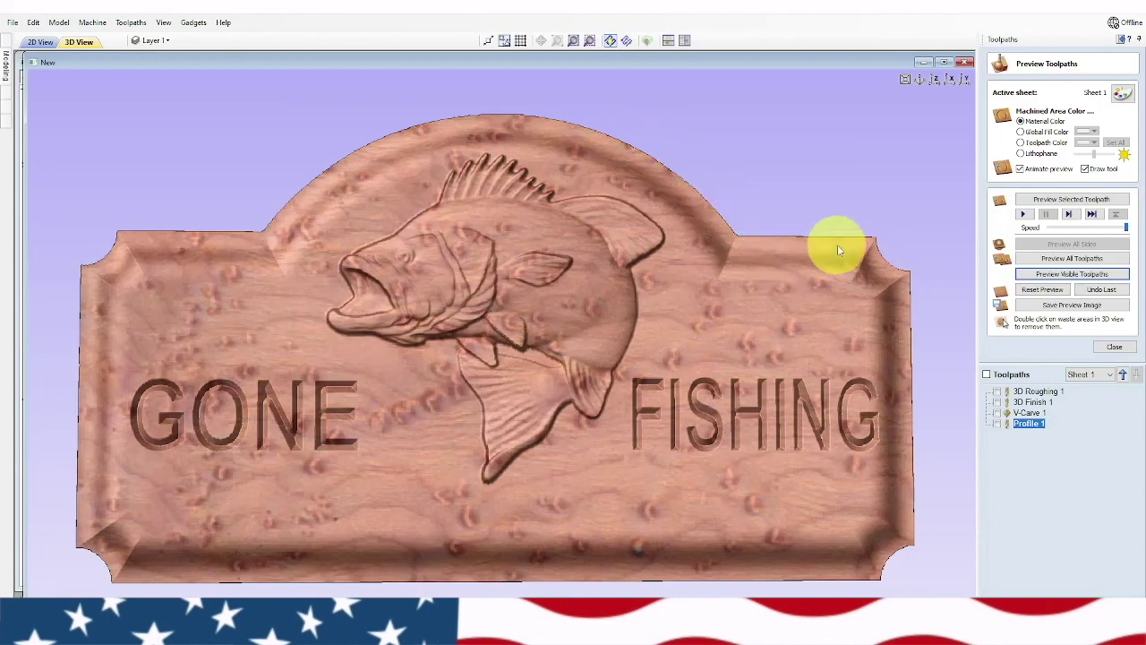
left_click_drag(519, 192, 502, 419)
scroll(466, 392, "up", 3)
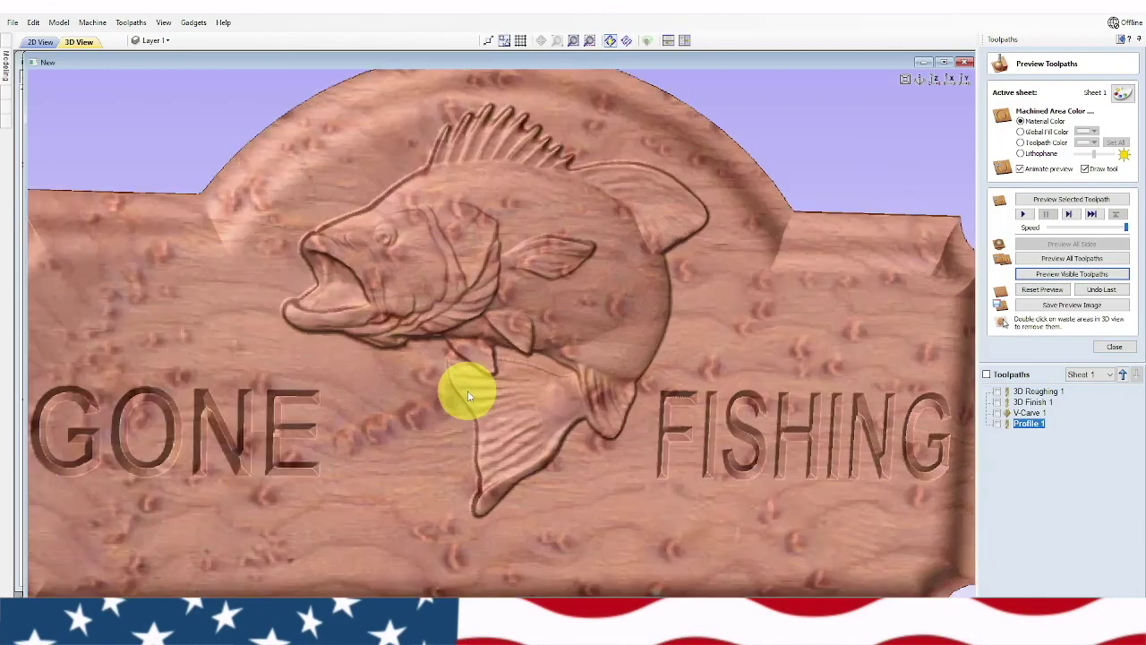
scroll(465, 391, "down", 5)
left_click_drag(605, 300, 506, 308)
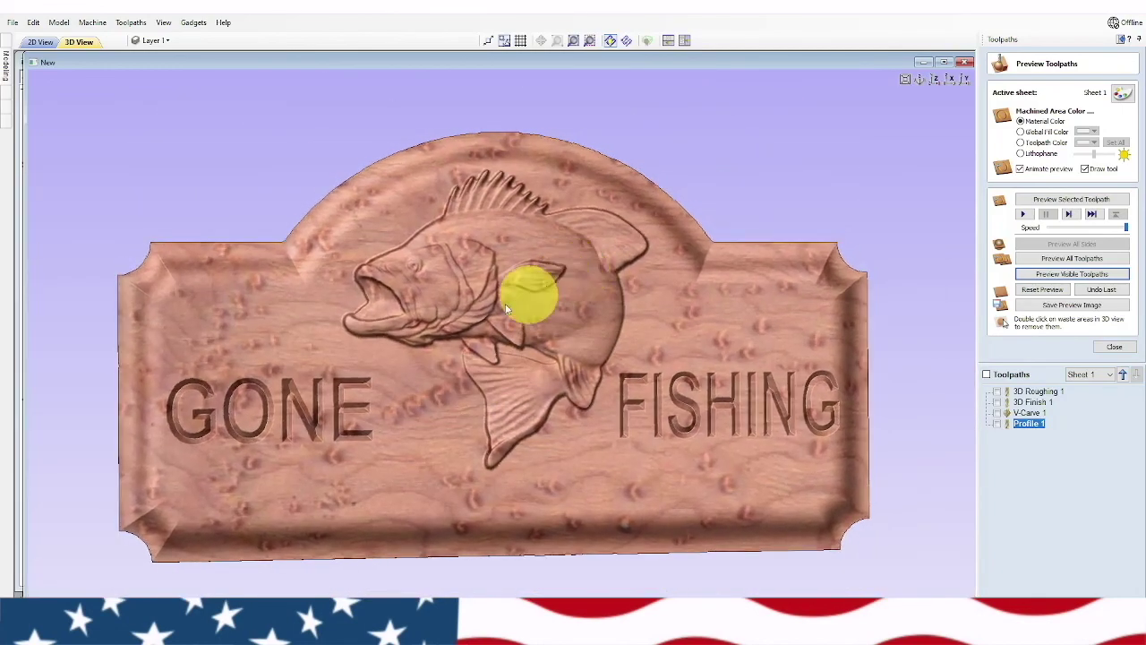